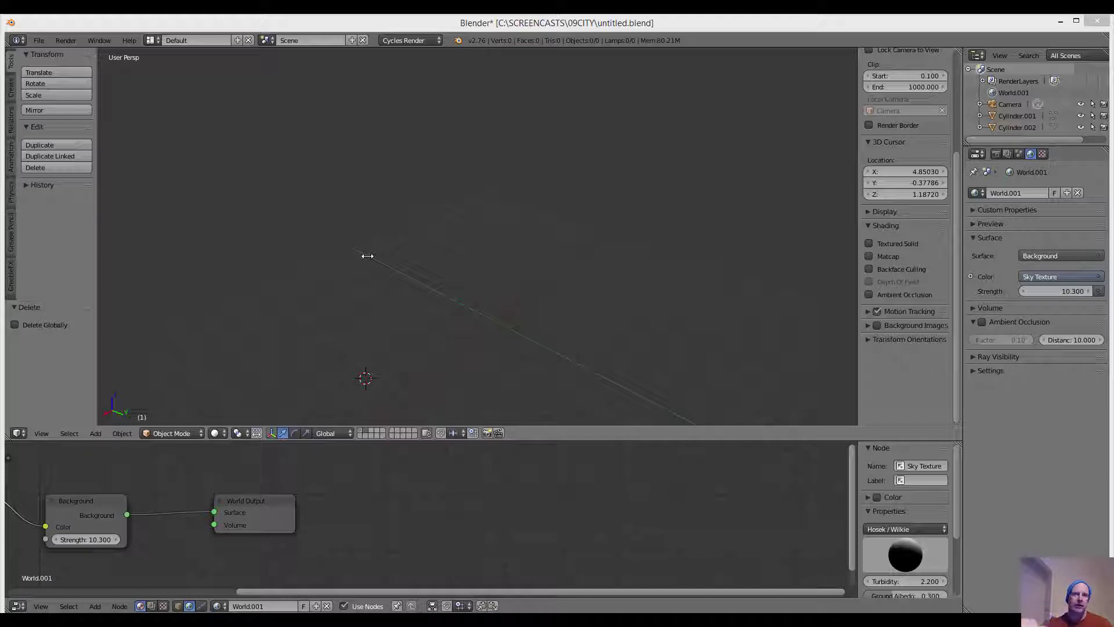
pyautogui.moveTo(421, 214); pyautogui.dragTo(415, 269, button='middle')
pyautogui.moveTo(344, 250); pyautogui.dragTo(412, 225, button='middle')
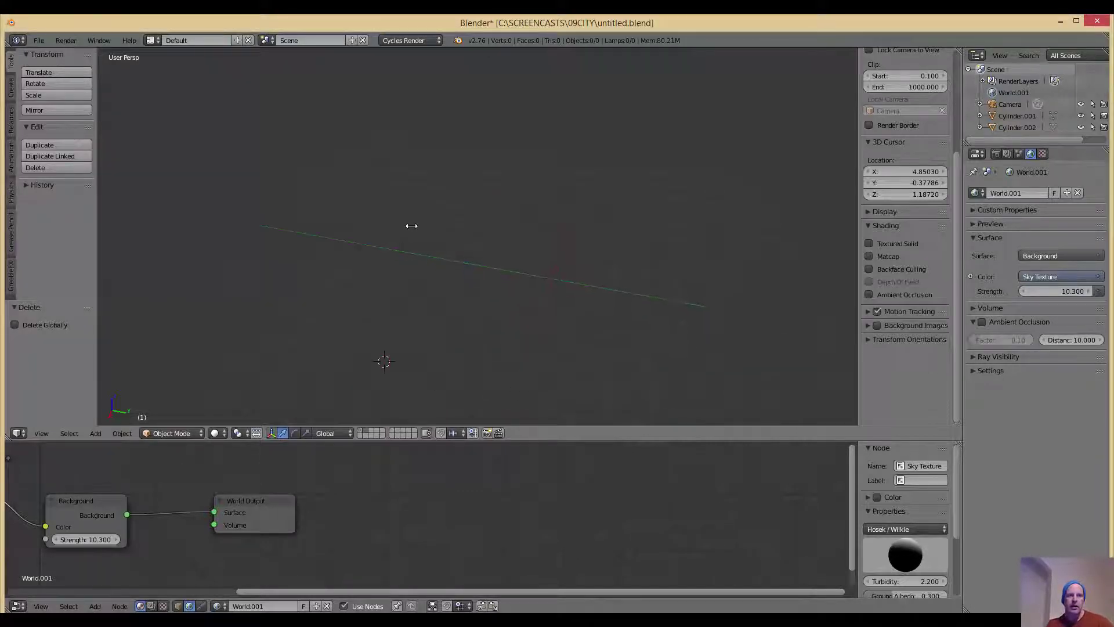
pyautogui.moveTo(378, 174); pyautogui.dragTo(313, 193, button='middle')
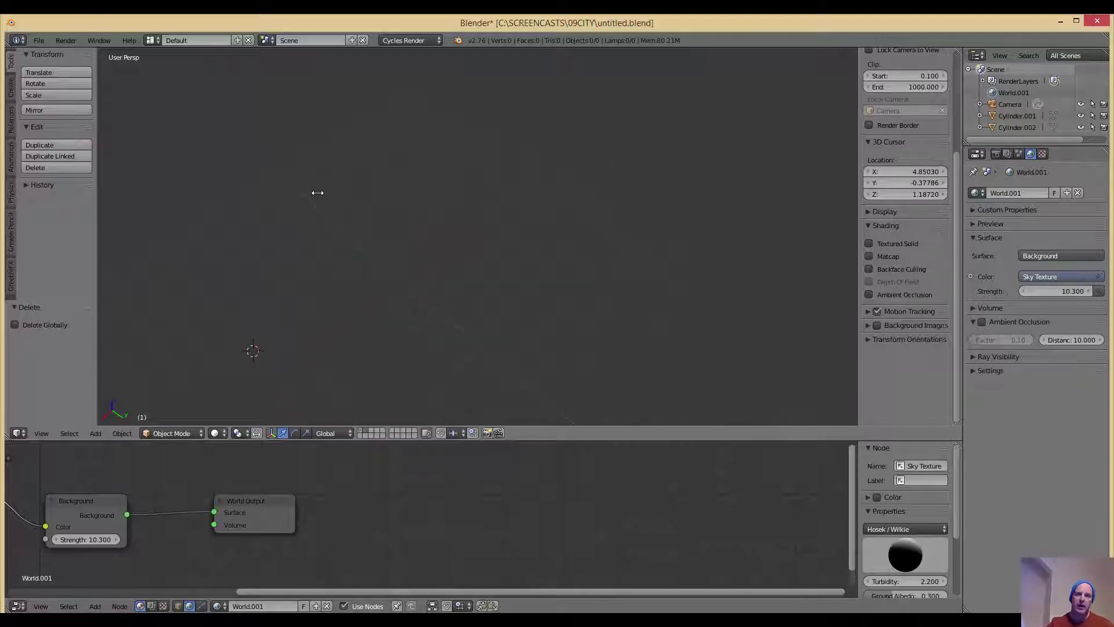
pyautogui.moveTo(356, 177); pyautogui.dragTo(275, 225, button='middle')
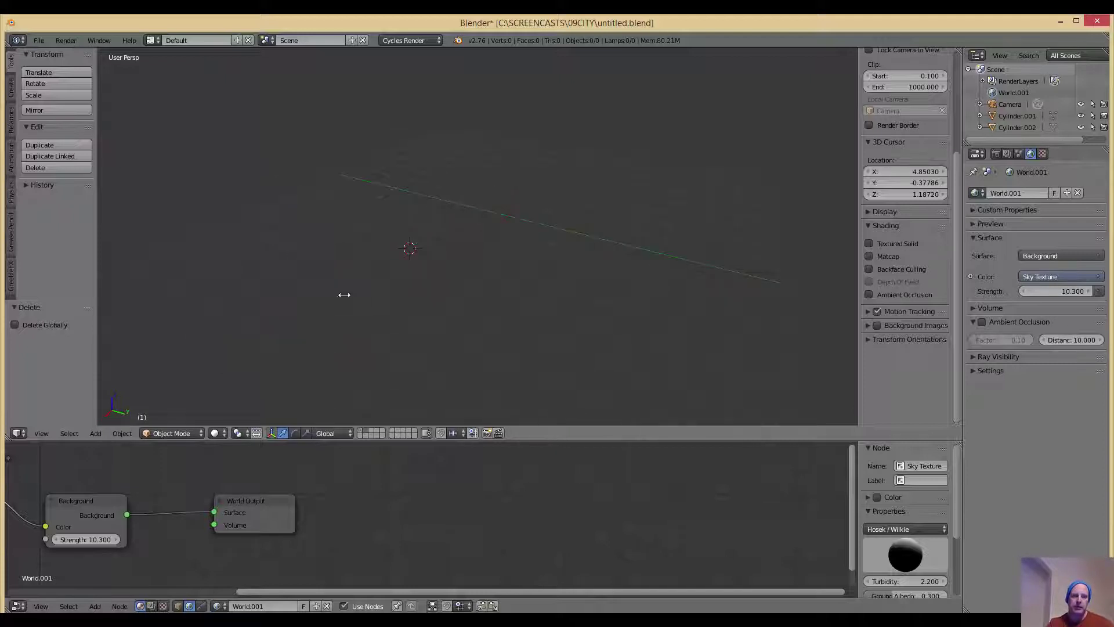
# Show the layer holding the finished tower and examine its observation pod, shaft and spire
pyautogui.click(361, 428)
pyautogui.keyDown('shift'); pyautogui.moveTo(479, 188); pyautogui.dragTo(489, 263, button='middle'); pyautogui.keyUp('shift')
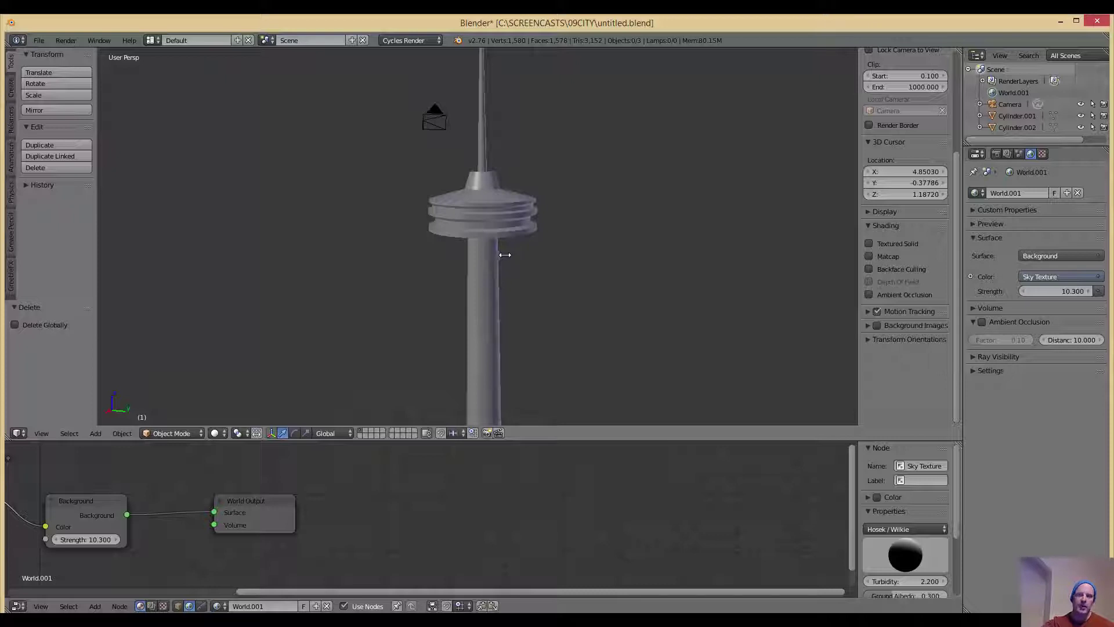
pyautogui.keyDown('ctrl'); pyautogui.moveTo(505, 253); pyautogui.dragTo(440, 249, button='middle'); pyautogui.keyUp('ctrl')
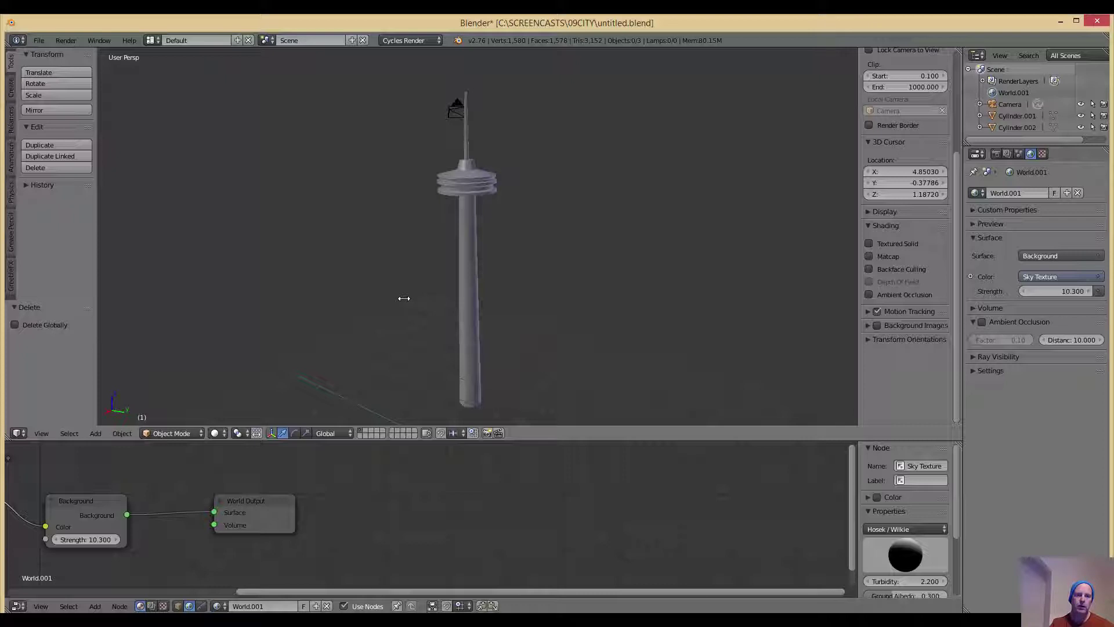
# Return to the empty layer and add a cylinder mesh with 88 vertices at the 3D cursor
pyautogui.click(364, 430)
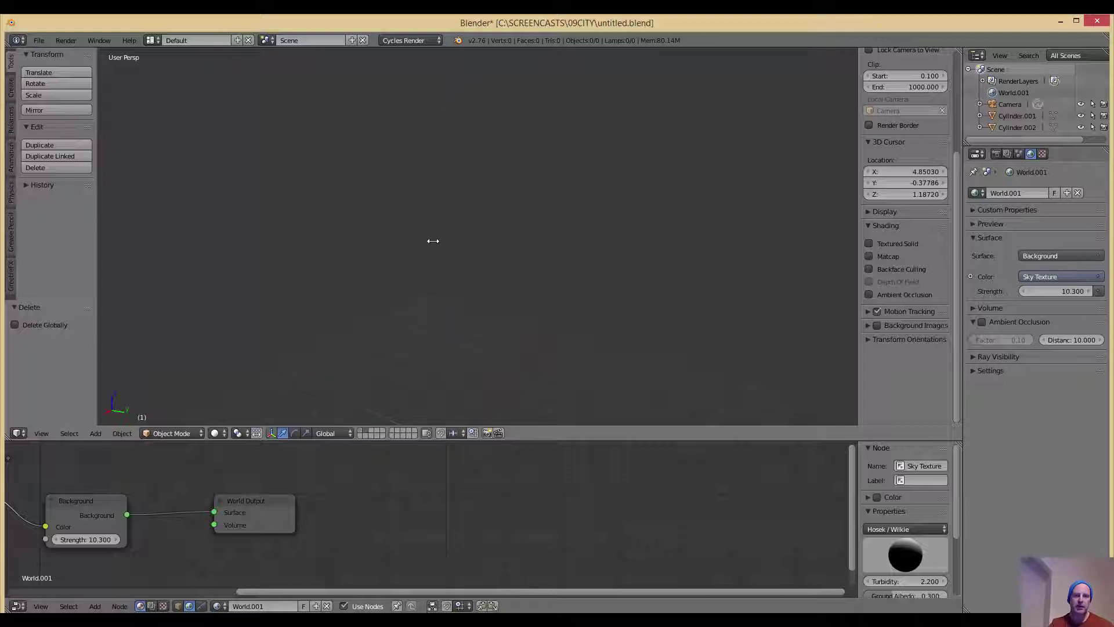
pyautogui.keyDown('shift'); pyautogui.moveTo(428, 273); pyautogui.dragTo(423, 237, button='middle'); pyautogui.keyUp('shift')
pyautogui.click(96, 434)
pyautogui.moveTo(106, 420)
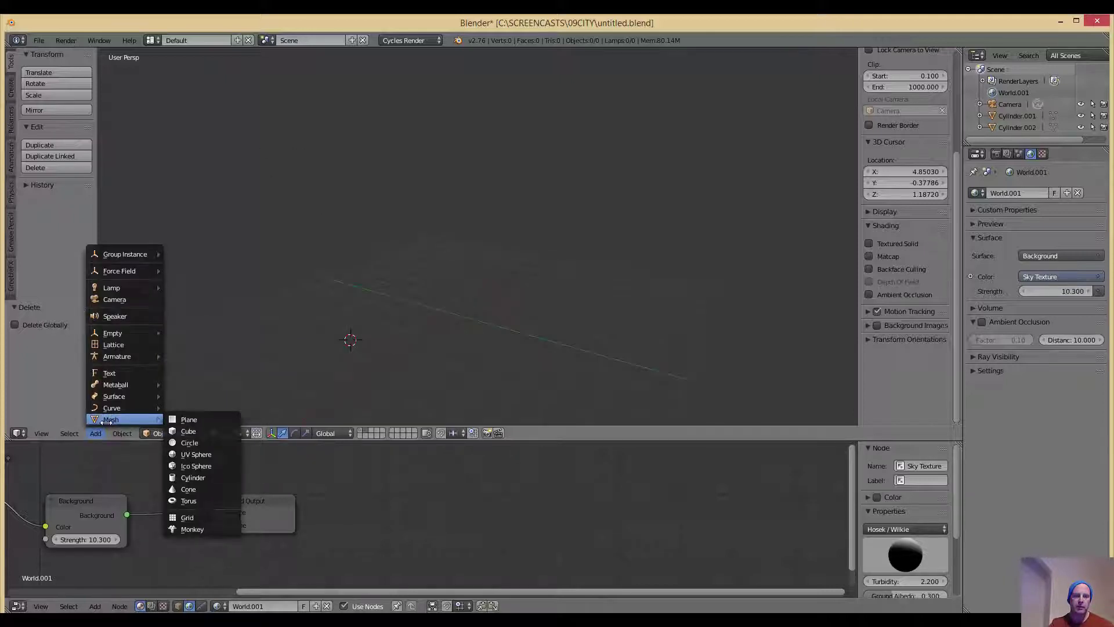
pyautogui.click(184, 477)
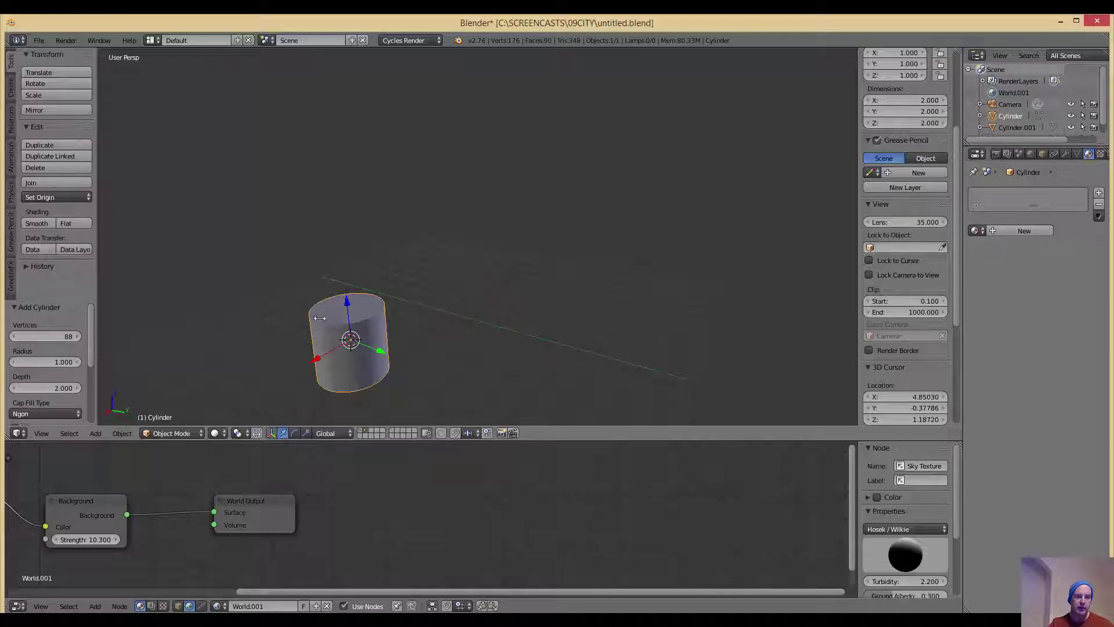
# Move the new cylinder about 5.23 units along the Y axis
pyautogui.moveTo(354, 322); pyautogui.dragTo(514, 266)
pyautogui.scroll(4, 511, 251)
pyautogui.moveTo(510, 249); pyautogui.dragTo(491, 257, button='middle')
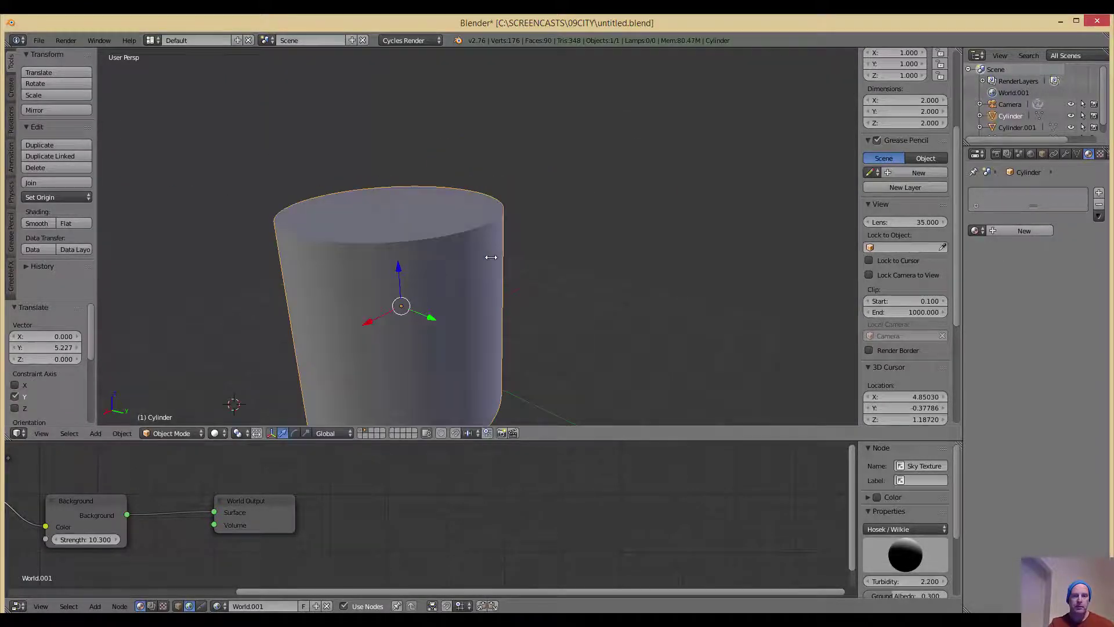
pyautogui.moveTo(308, 292); pyautogui.dragTo(318, 289, button='middle')
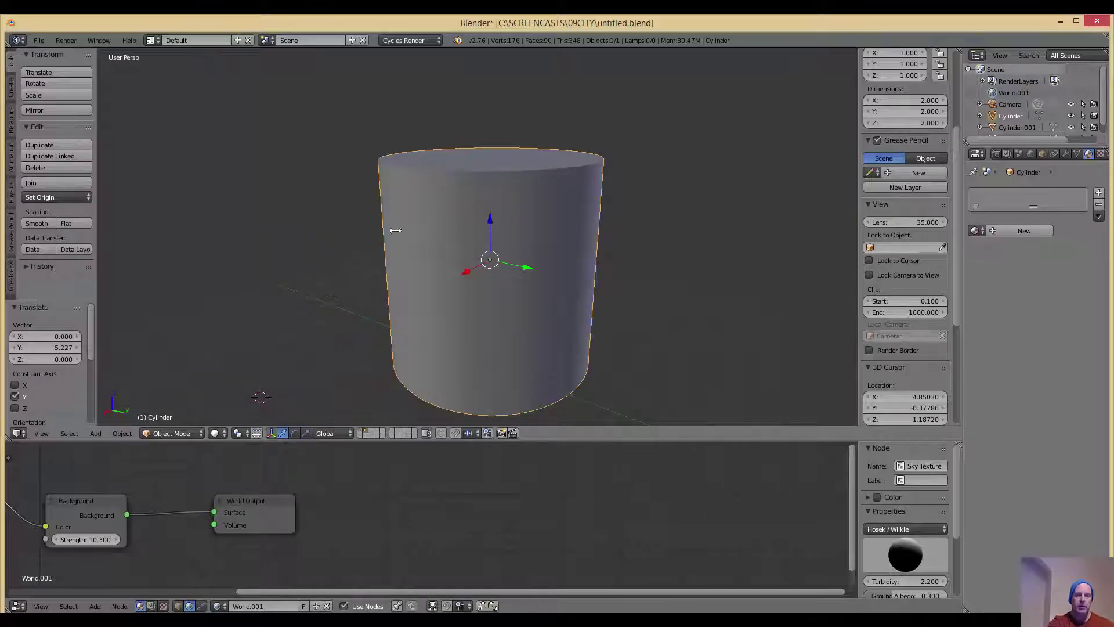
# Enter Edit Mode on the cylinder and switch the mesh selection to faces
pyautogui.press('Tab')
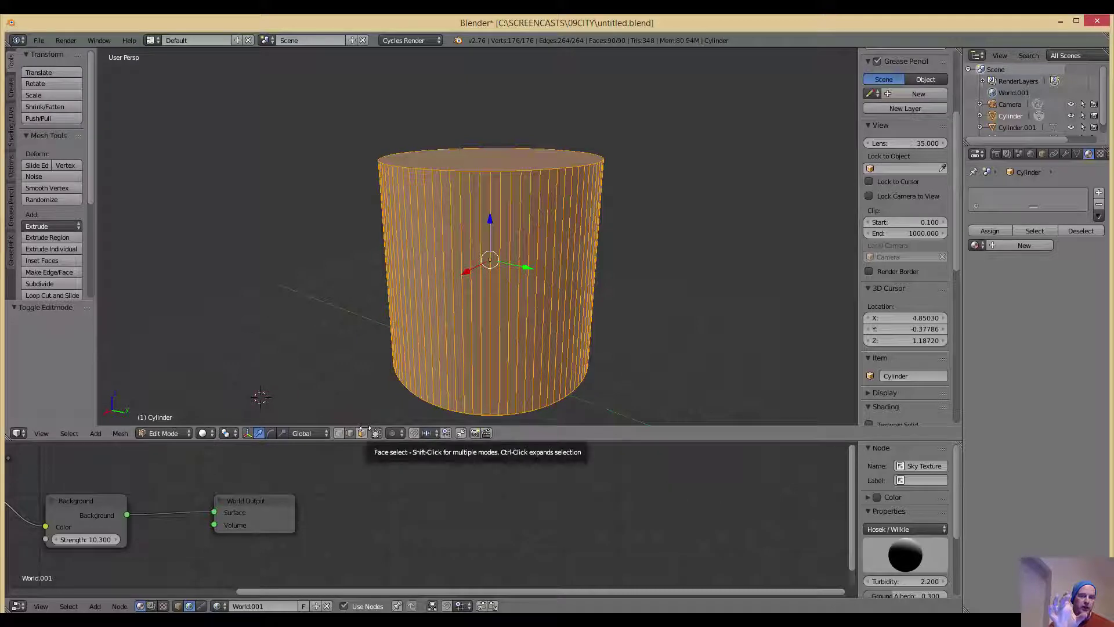
pyautogui.moveTo(387, 320)
pyautogui.mouseDown(button='middle')
pyautogui.moveTo(378, 322)
pyautogui.moveTo(378, 377)
pyautogui.moveTo(394, 295)
pyautogui.moveTo(394, 311)
pyautogui.mouseUp(button='middle')
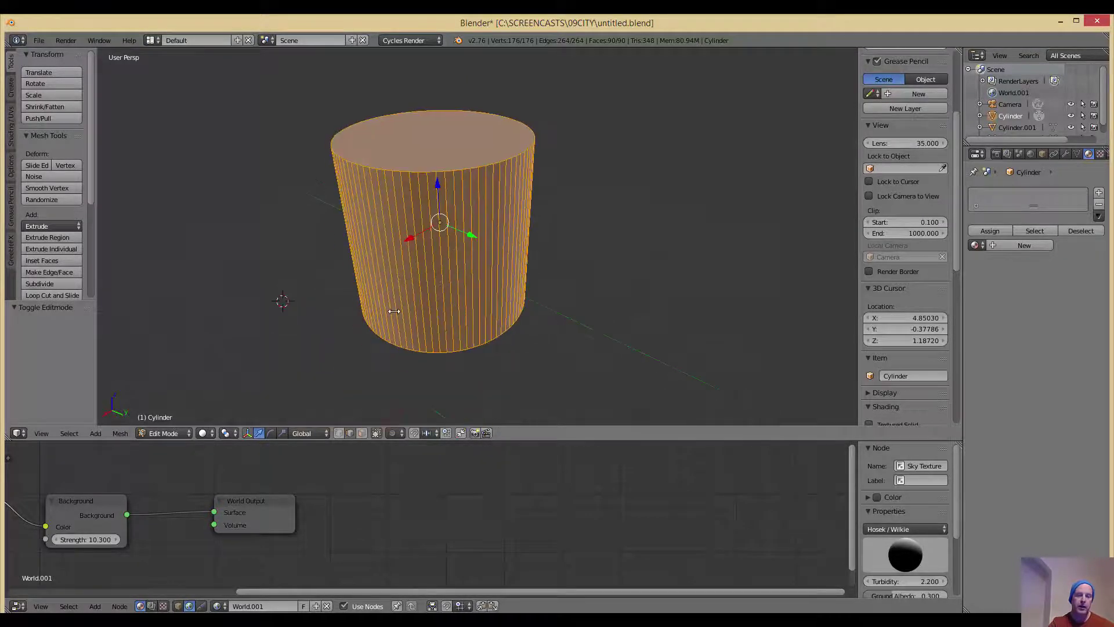
pyautogui.scroll(8, 403, 296)
pyautogui.scroll(-8, 403, 295)
pyautogui.keyDown('shift'); pyautogui.moveTo(408, 308); pyautogui.dragTo(421, 384, button='middle'); pyautogui.keyUp('shift')
pyautogui.scroll(3, 434, 273)
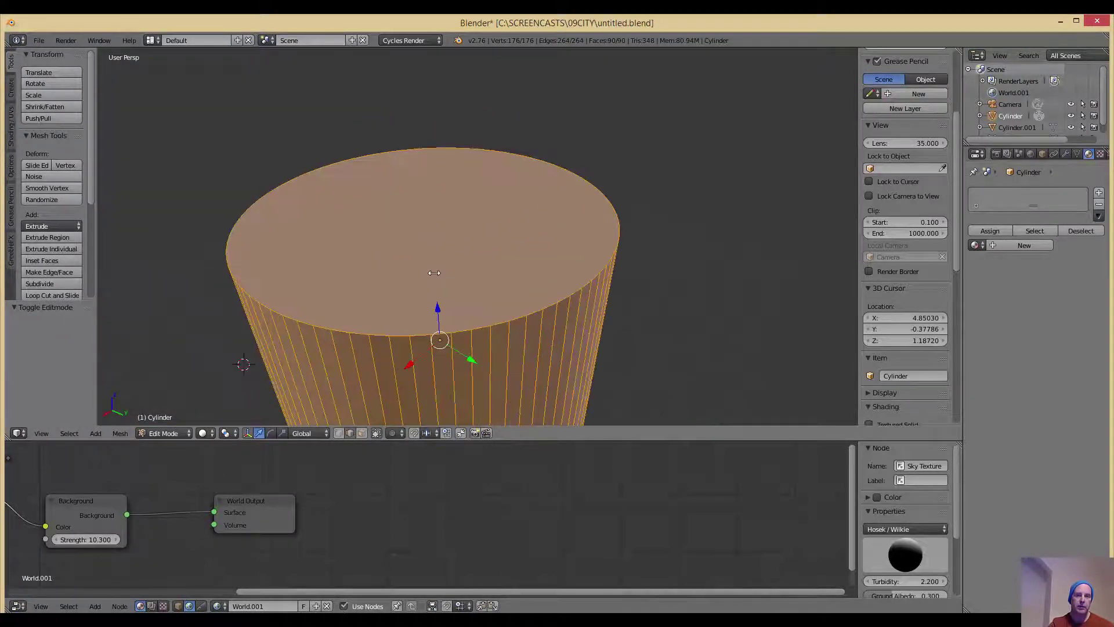
pyautogui.moveTo(420, 299)
pyautogui.keyDown('shift'); pyautogui.mouseDown(button='middle')
pyautogui.moveTo(410, 298)
pyautogui.moveTo(422, 296)
pyautogui.mouseUp(button='middle'); pyautogui.keyUp('shift')
pyautogui.click(361, 434)
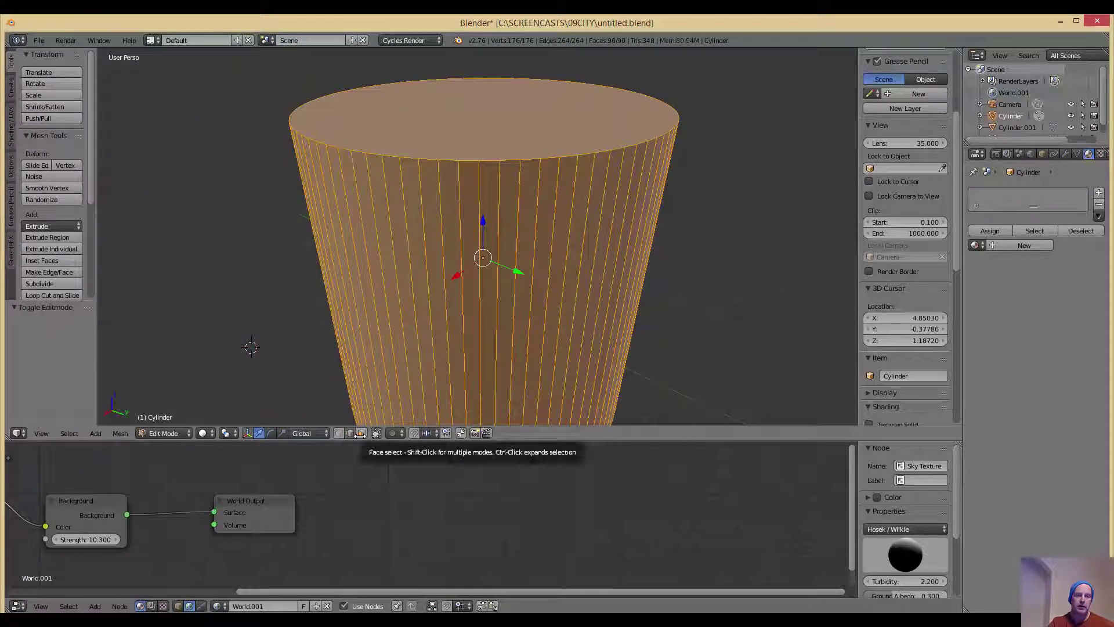
# Select the cylinder's top face and lower it along Z until only a thin disc is left
pyautogui.rightClick(441, 133)
pyautogui.scroll(-3, 442, 152)
pyautogui.keyDown('shift'); pyautogui.moveTo(440, 152); pyautogui.dragTo(444, 146, button='middle'); pyautogui.keyUp('shift')
pyautogui.moveTo(485, 153); pyautogui.dragTo(493, 196)
pyautogui.scroll(4, 470, 216)
pyautogui.scroll(3, 475, 230)
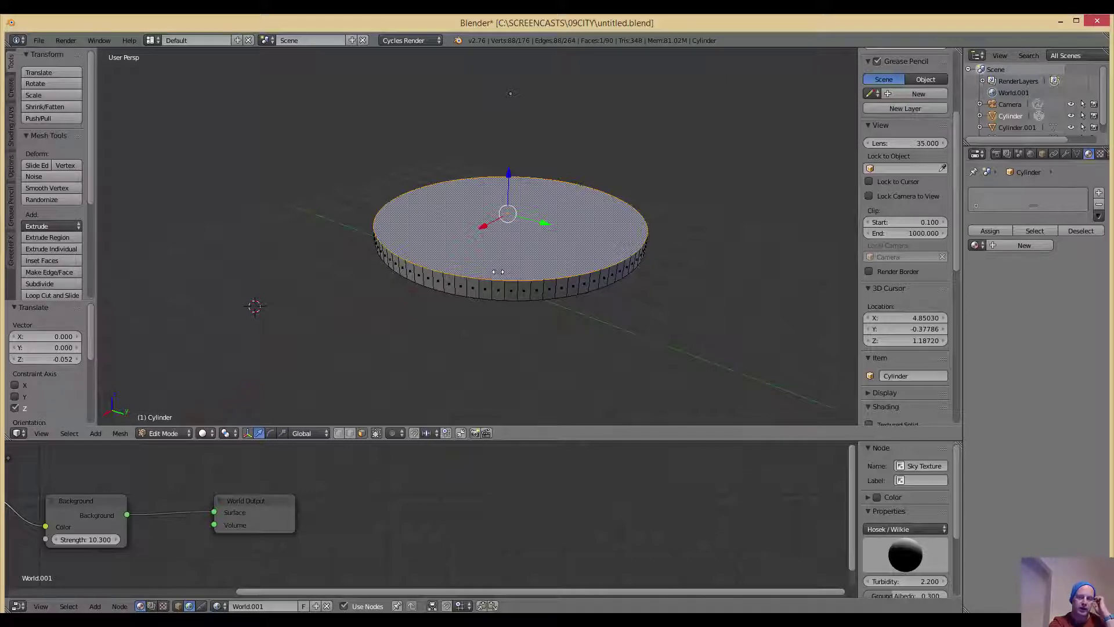
# Form a sloped shoulder by extruding the disc's top face about 0.198, scaling it to about 0.786 and lowering it about 0.104
pyautogui.press('e')
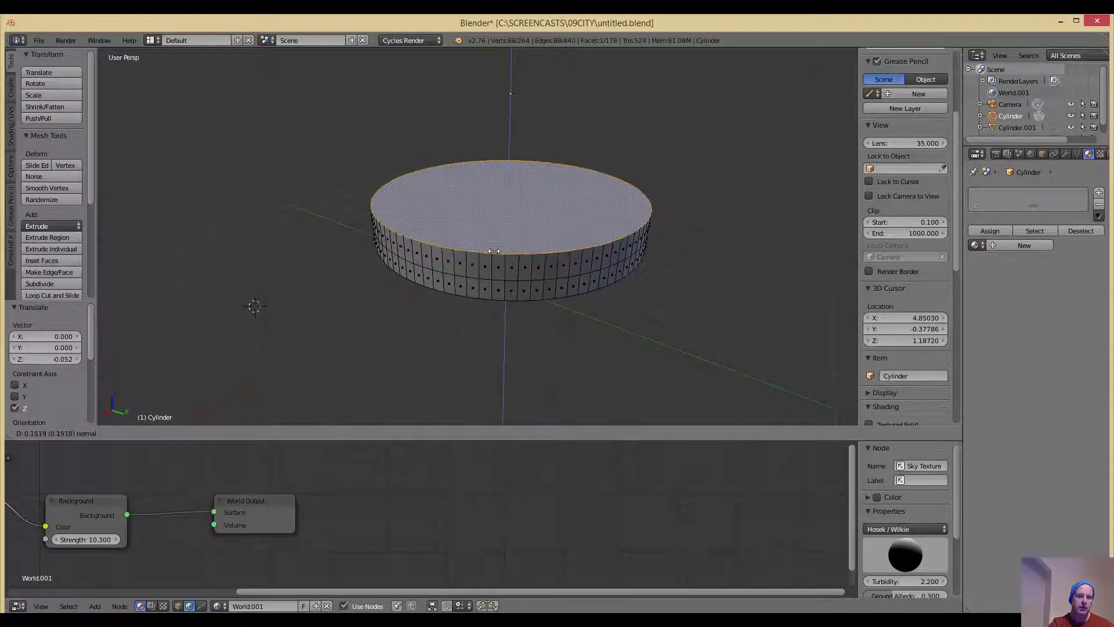
pyautogui.click(496, 247)
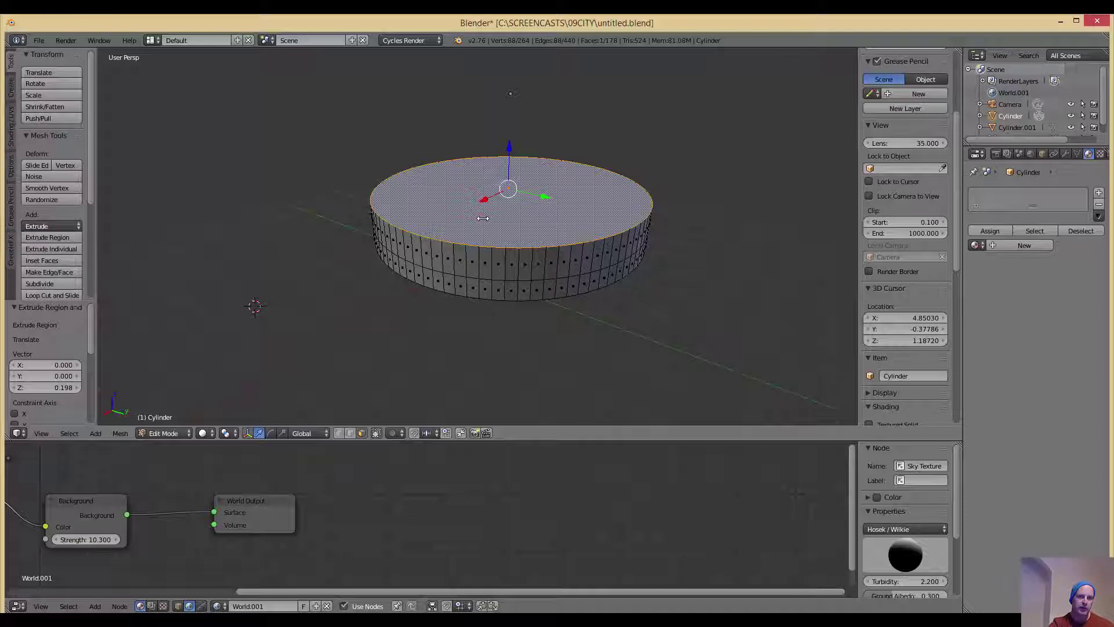
pyautogui.press('s')
pyautogui.click(461, 224)
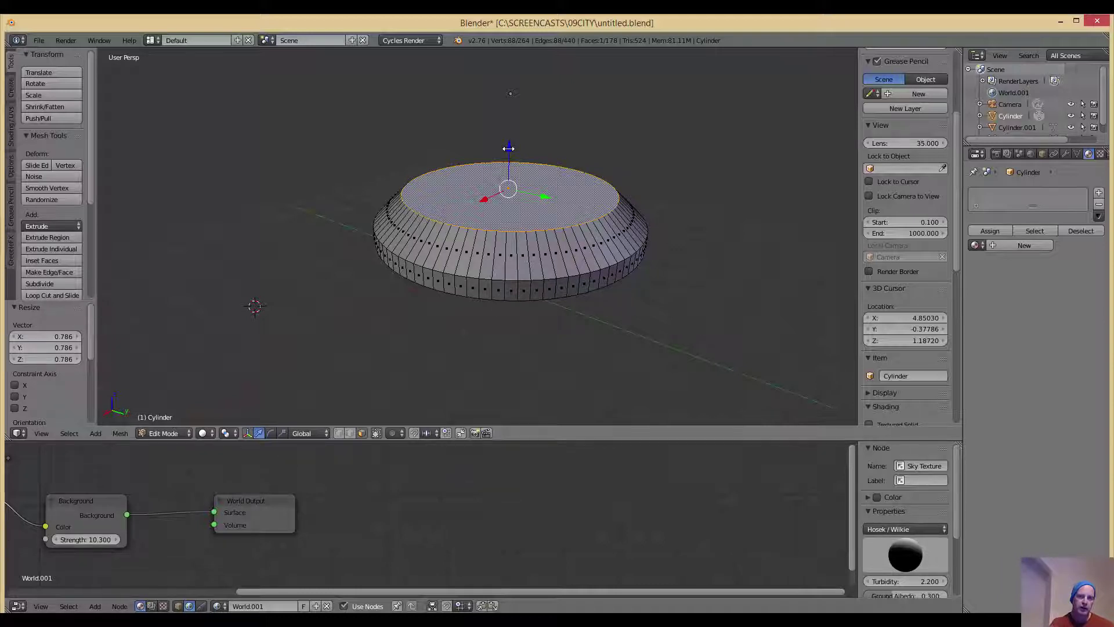
pyautogui.moveTo(508, 149); pyautogui.dragTo(512, 162)
# Extrude the top face about 0.185 as a straight neck, and flare it outward with a 0.172 extrusion scaled to about 1.164
pyautogui.press('e')
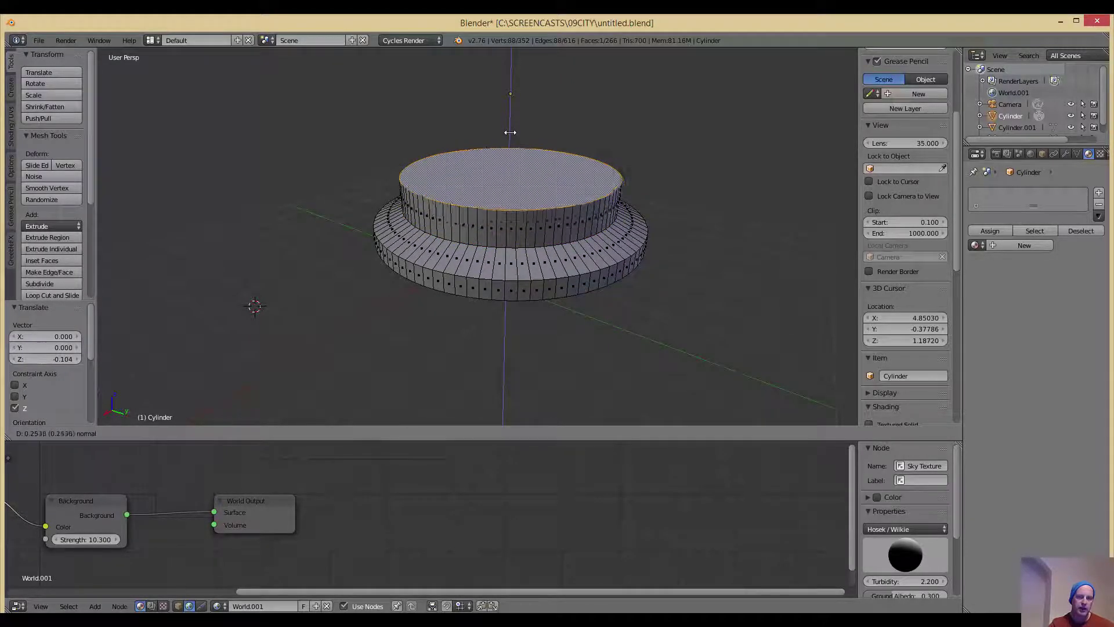
pyautogui.click(509, 138)
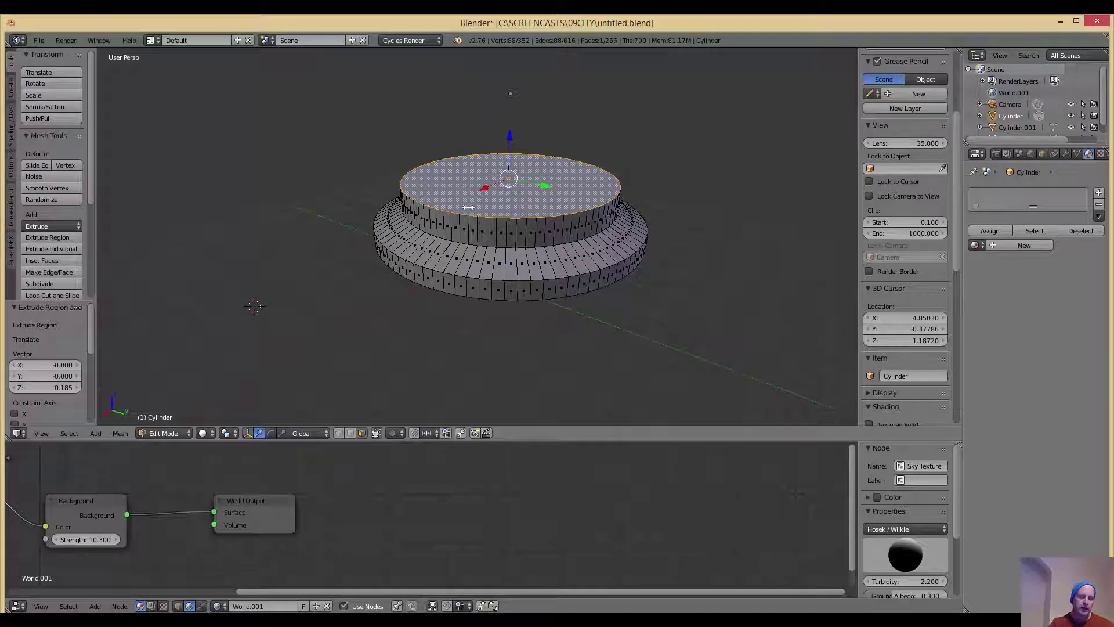
pyautogui.press('e')
pyautogui.click(464, 188)
pyautogui.press('s')
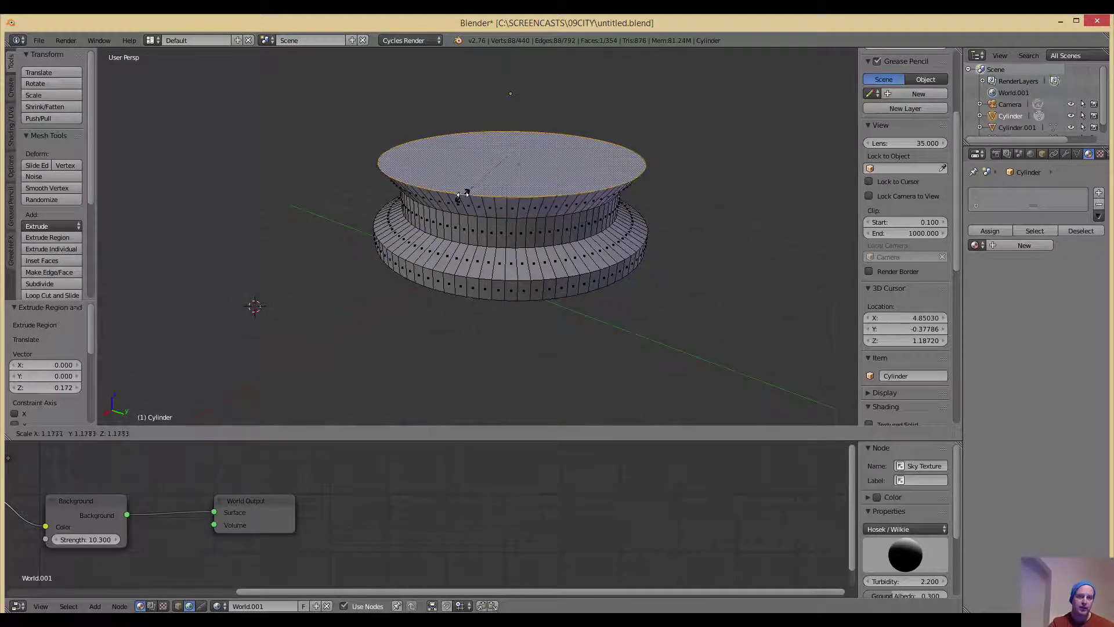
pyautogui.click(460, 195)
# Extrude the flared top face about 0.184 upward to form a second straight rim
pyautogui.press('e')
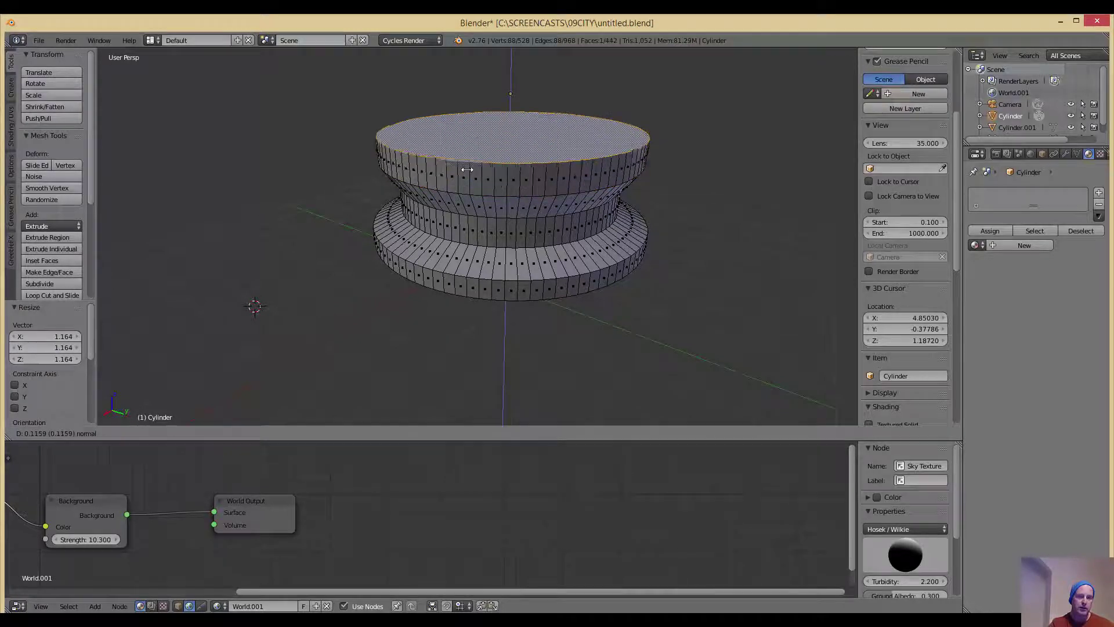
pyautogui.click(464, 169)
pyautogui.moveTo(444, 226)
pyautogui.mouseDown(button='middle')
pyautogui.moveTo(437, 241)
pyautogui.moveTo(461, 218)
pyautogui.moveTo(485, 256)
pyautogui.moveTo(452, 240)
pyautogui.moveTo(493, 186)
pyautogui.mouseUp(button='middle')
pyautogui.scroll(-4, 437, 242)
pyautogui.scroll(10, 458, 207)
pyautogui.scroll(-8, 454, 209)
pyautogui.scroll(5, 457, 217)
pyautogui.scroll(-3, 451, 235)
pyautogui.scroll(7, 452, 250)
pyautogui.scroll(-5, 399, 221)
pyautogui.scroll(5, 413, 218)
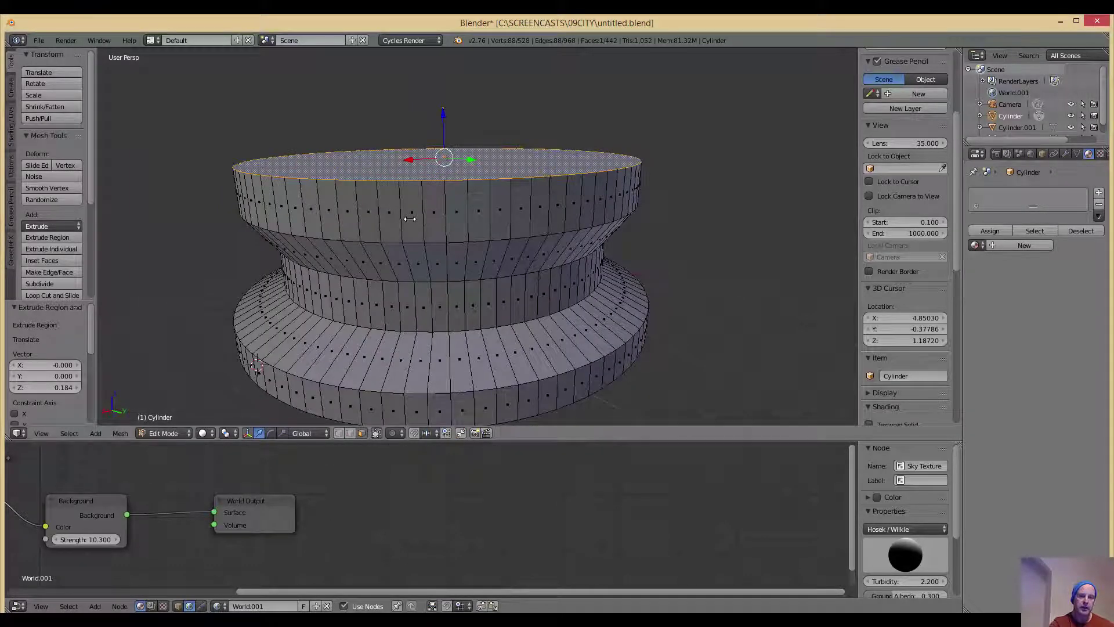
# Flatten the whole cylinder in Object Mode by scaling it along global Z to about 0.54
pyautogui.press('Tab')
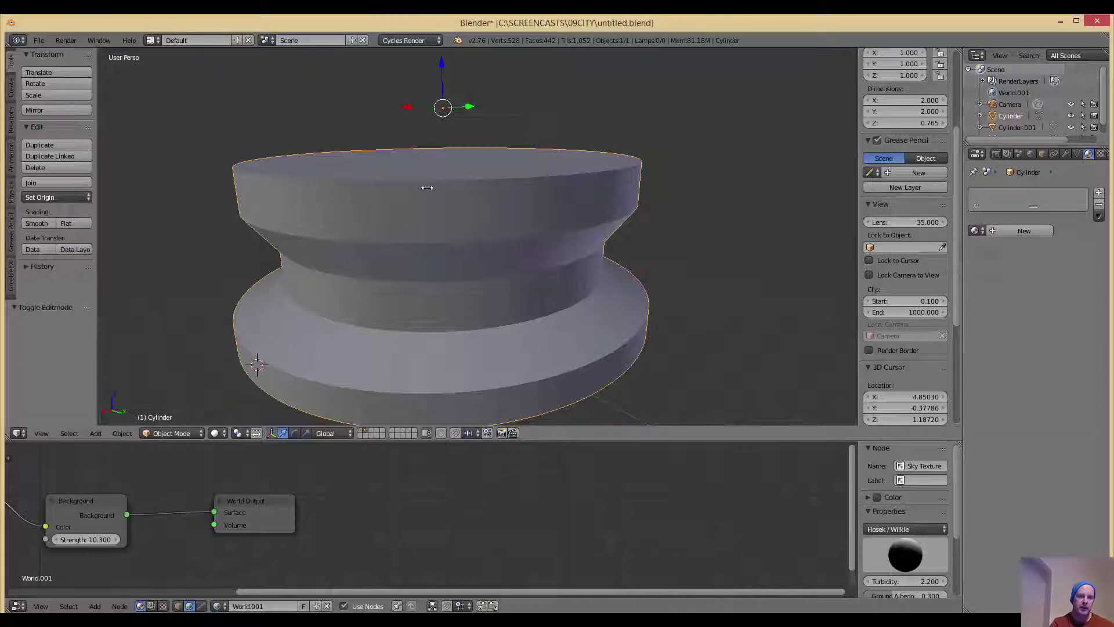
pyautogui.press('s')
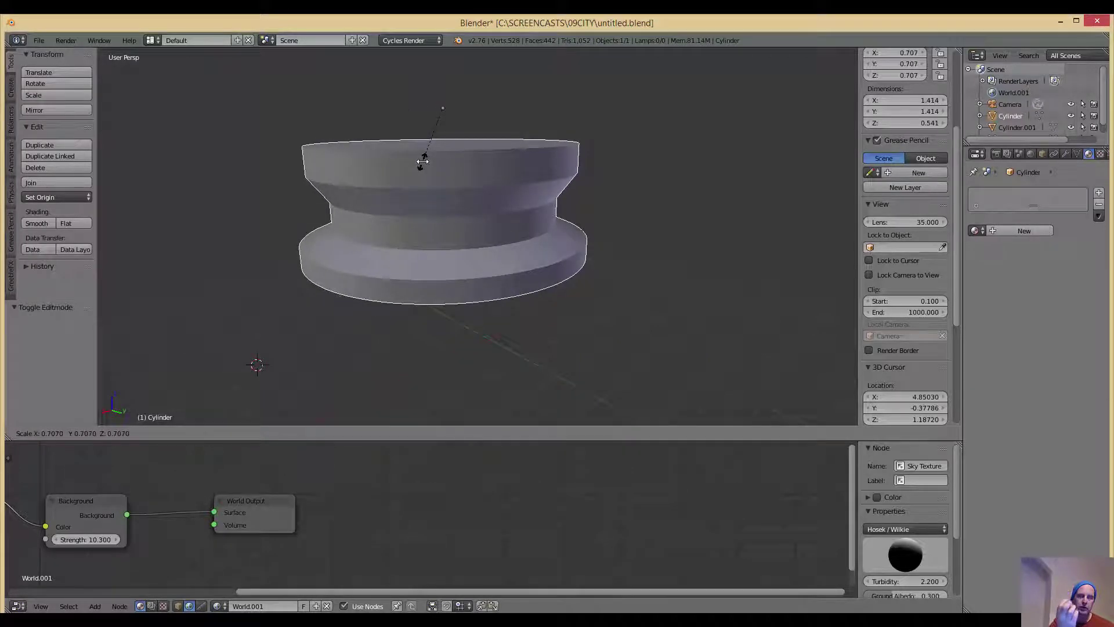
pyautogui.press('z')
pyautogui.press('z')
pyautogui.press('z')
pyautogui.press('z')
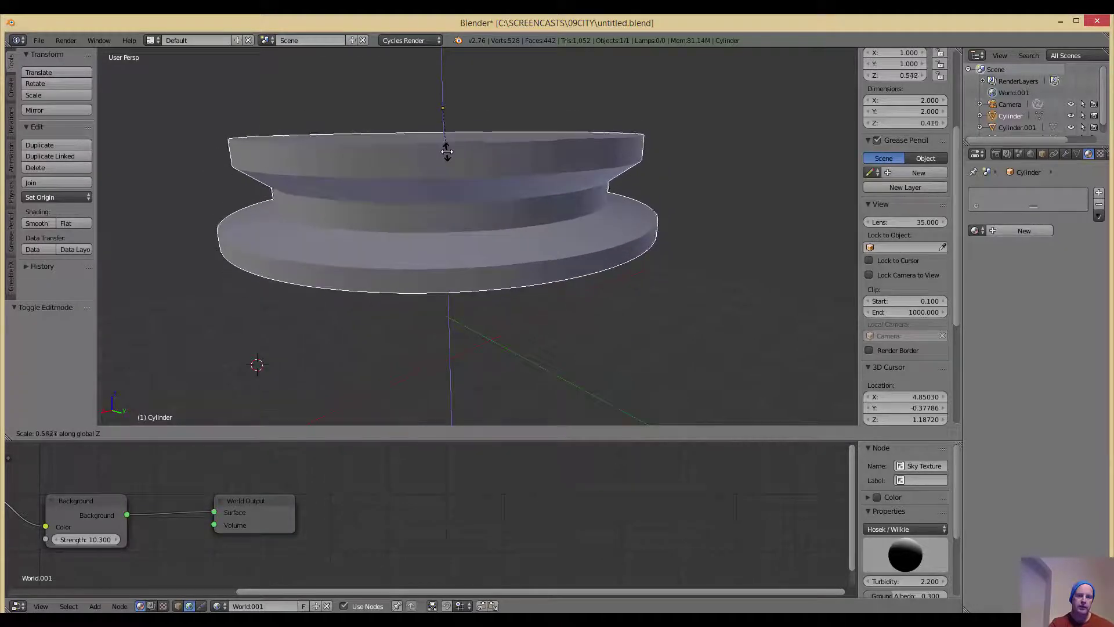
pyautogui.click(448, 150)
# Resume mesh editing and extrude the top face about 0.117 upward
pyautogui.scroll(-4, 408, 181)
pyautogui.moveTo(408, 182); pyautogui.dragTo(445, 219, button='middle')
pyautogui.scroll(1, 440, 213)
pyautogui.scroll(1, 440, 212)
pyautogui.press('Tab')
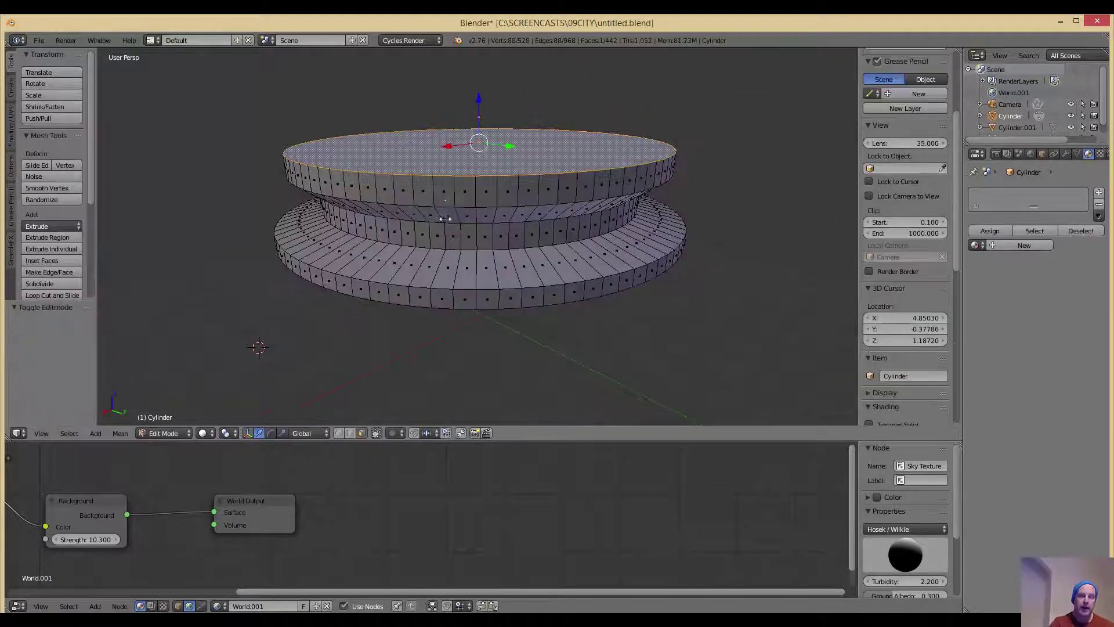
pyautogui.press('e')
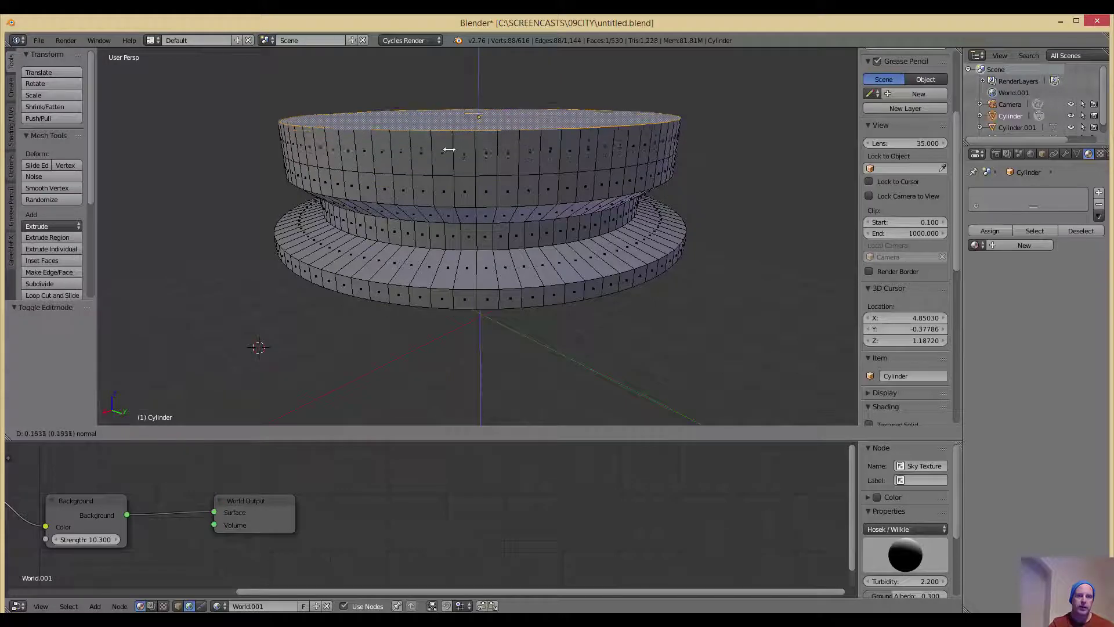
pyautogui.click(445, 152)
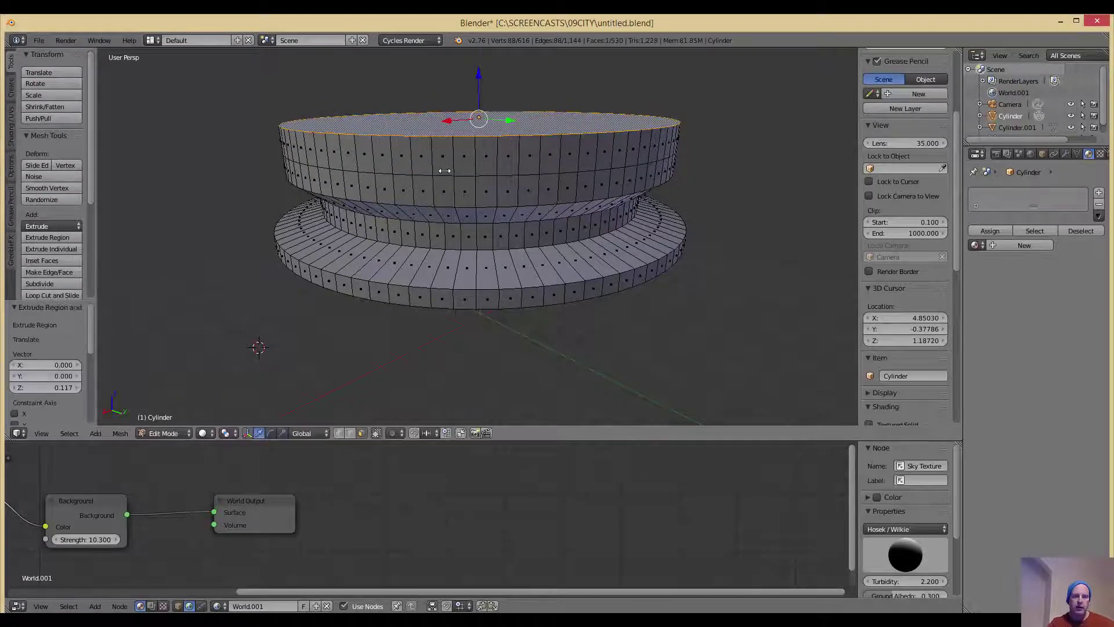
# Scale the top face to about 0.884 for a tapered edge and inset it with a thickness of about 0.401
pyautogui.moveTo(450, 168)
pyautogui.mouseDown(button='middle')
pyautogui.moveTo(452, 150)
pyautogui.moveTo(433, 186)
pyautogui.moveTo(442, 175)
pyautogui.mouseUp(button='middle')
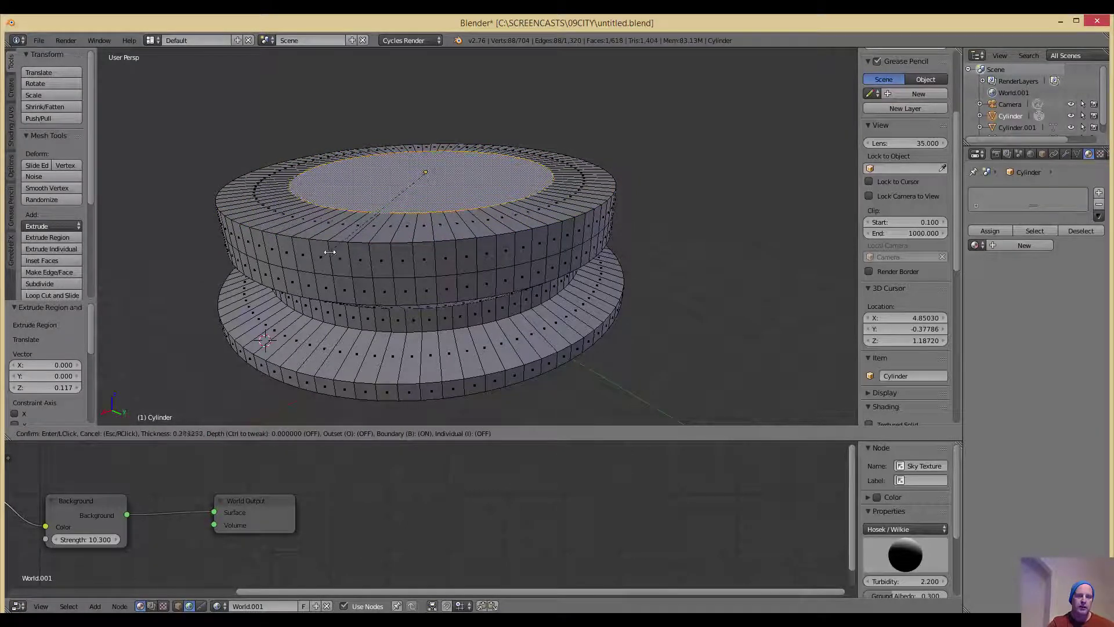
pyautogui.press('Escape')
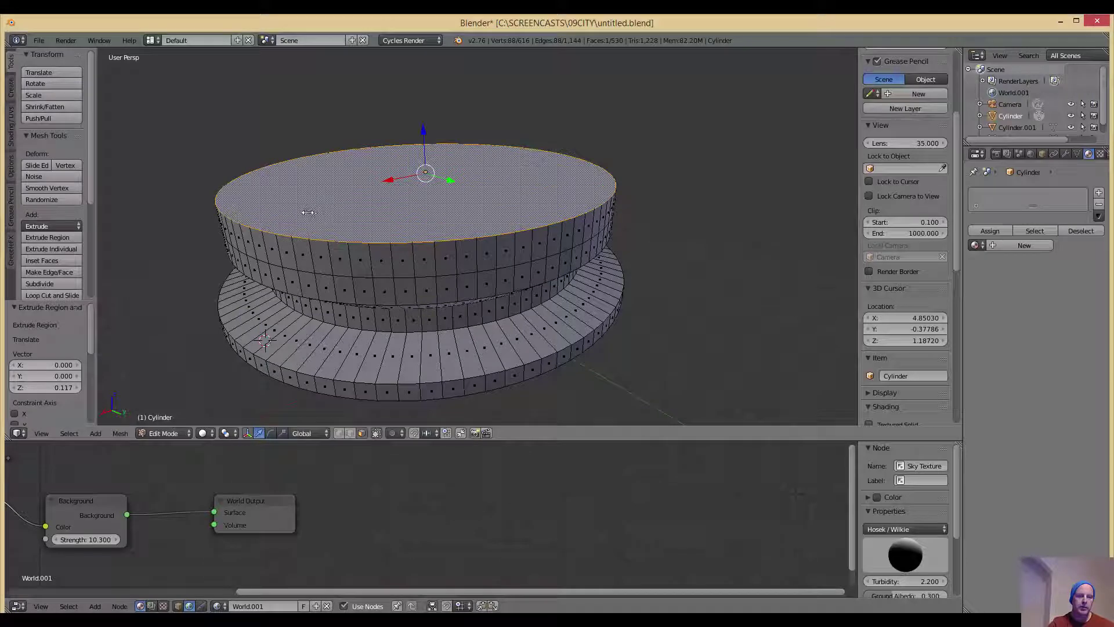
pyautogui.press('s')
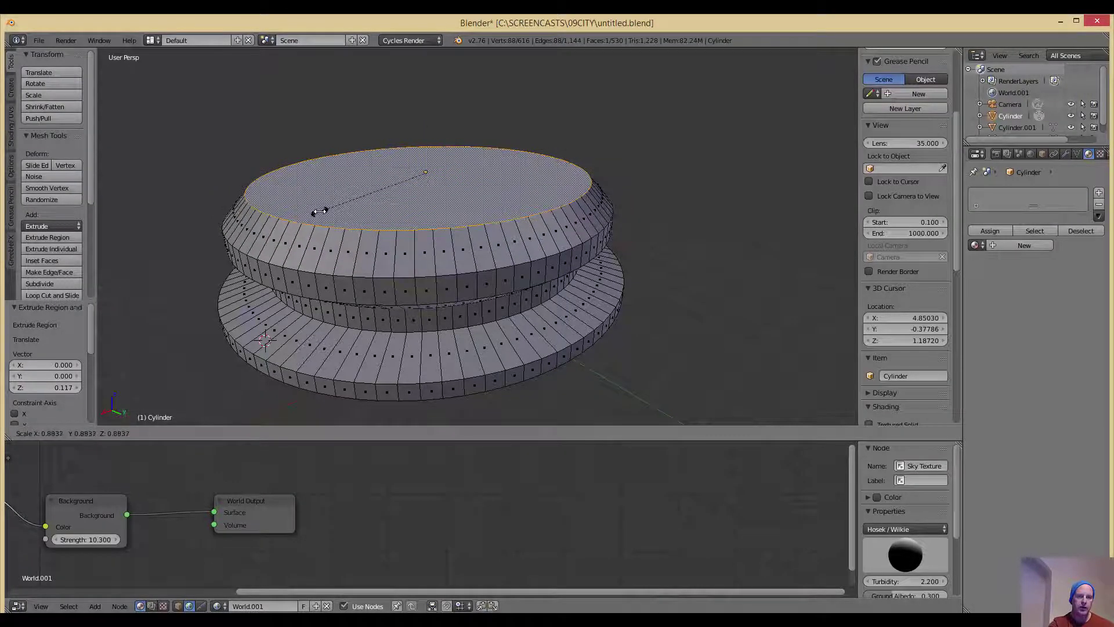
pyautogui.click(320, 211)
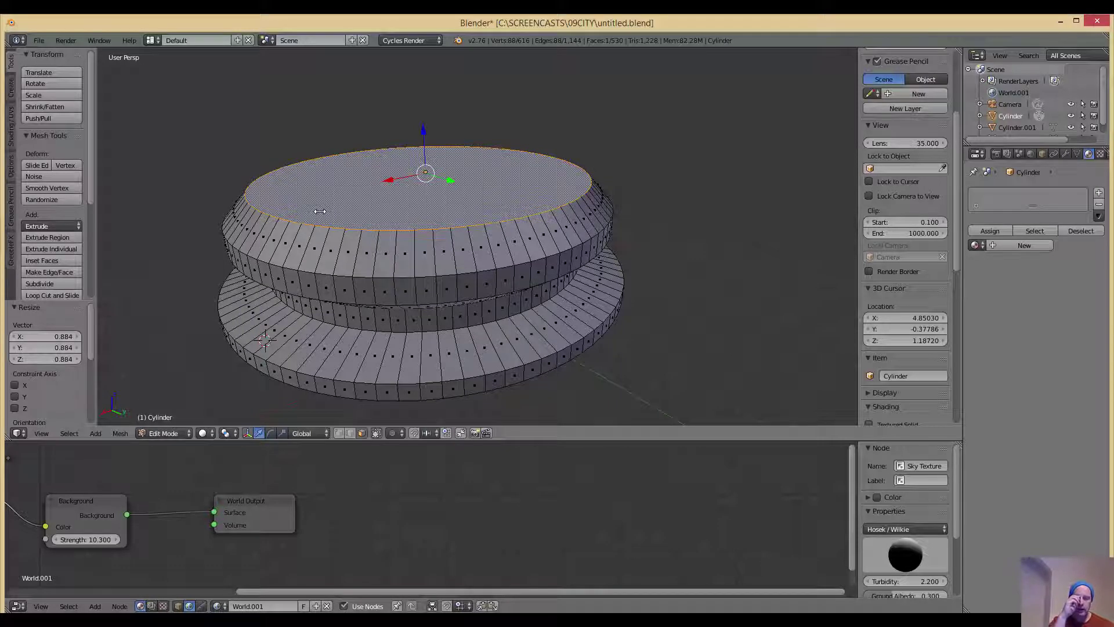
pyautogui.press('i')
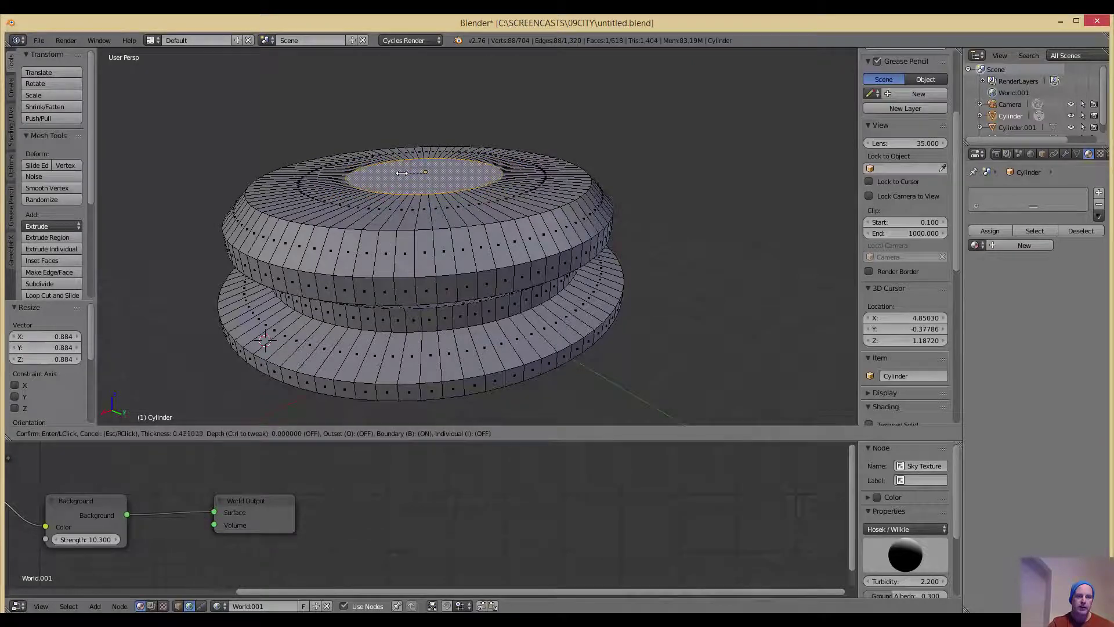
pyautogui.click(397, 174)
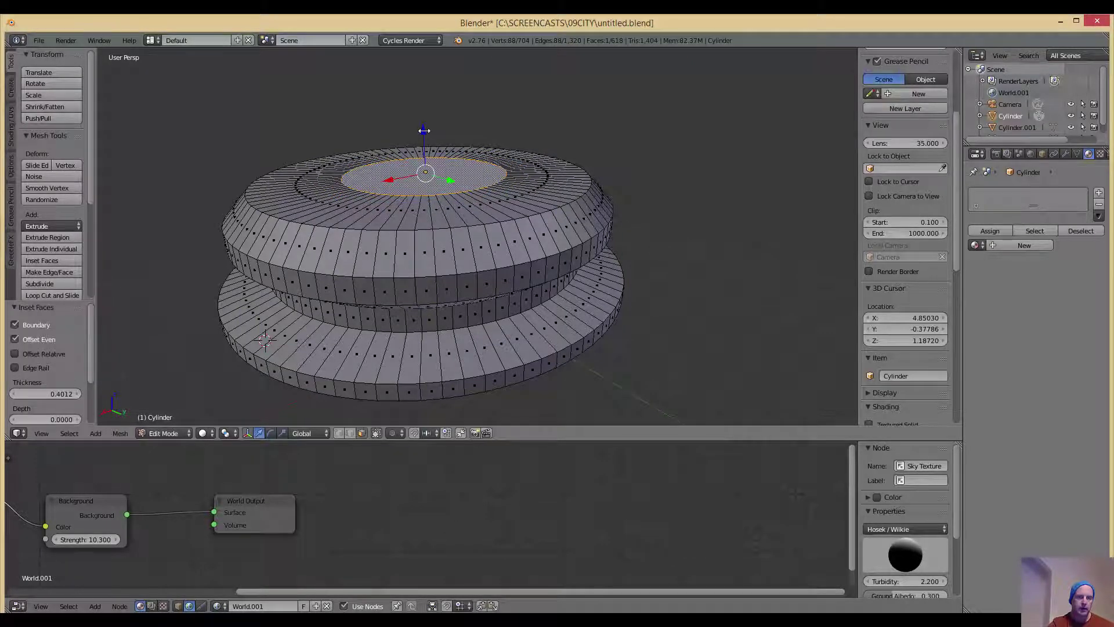
# Raise the inset top face about 0.082 along Z and extrude it about 0.406 upward into a neck
pyautogui.moveTo(423, 135); pyautogui.dragTo(418, 115)
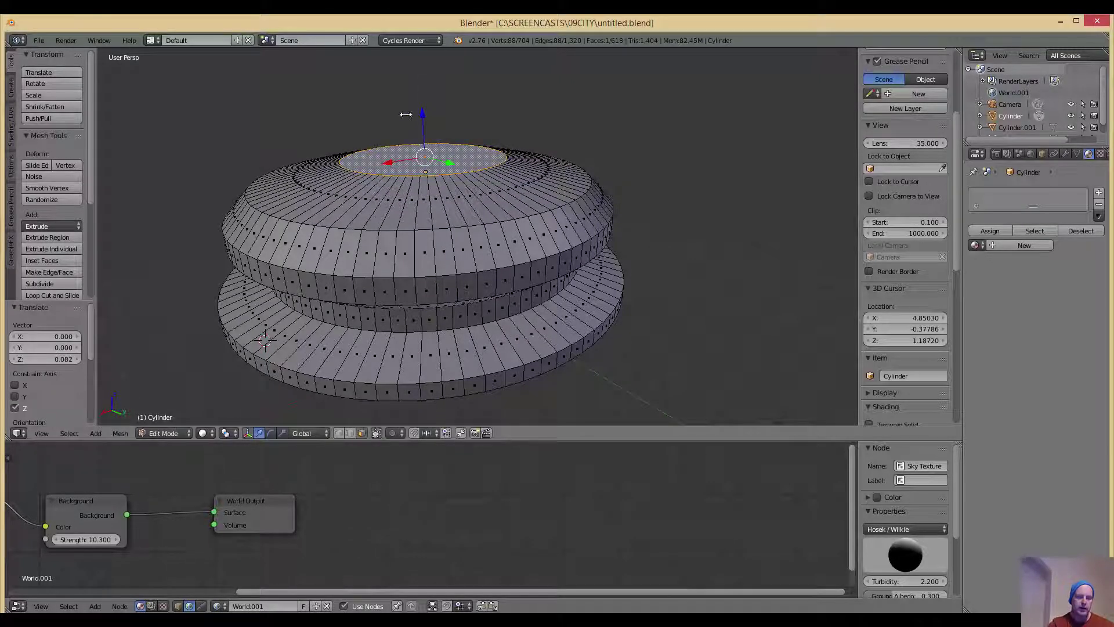
pyautogui.press('e')
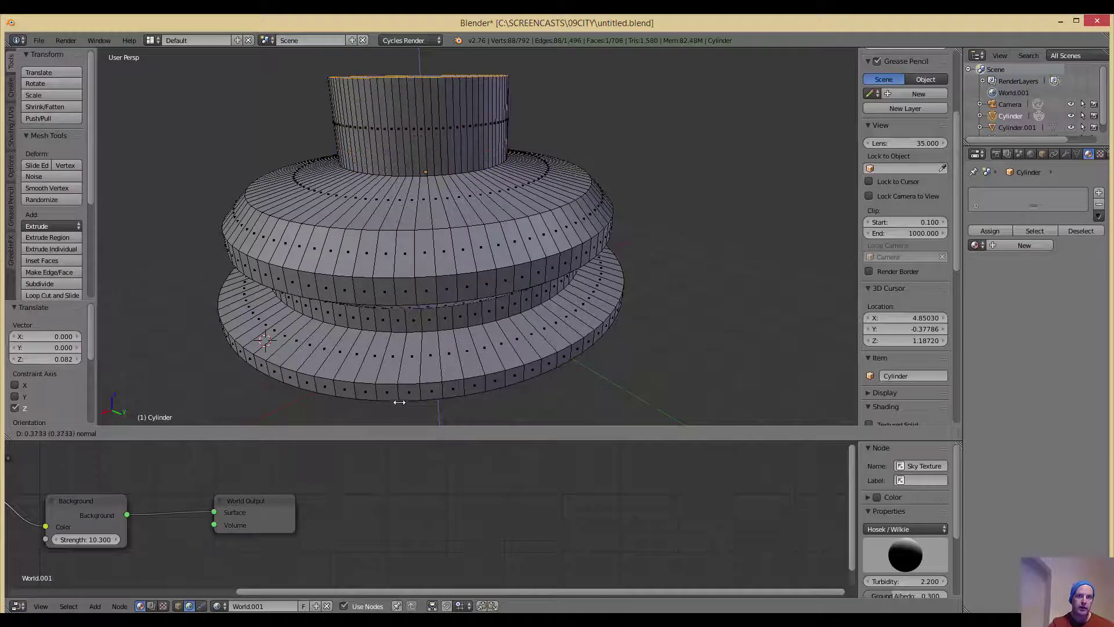
pyautogui.click(399, 400)
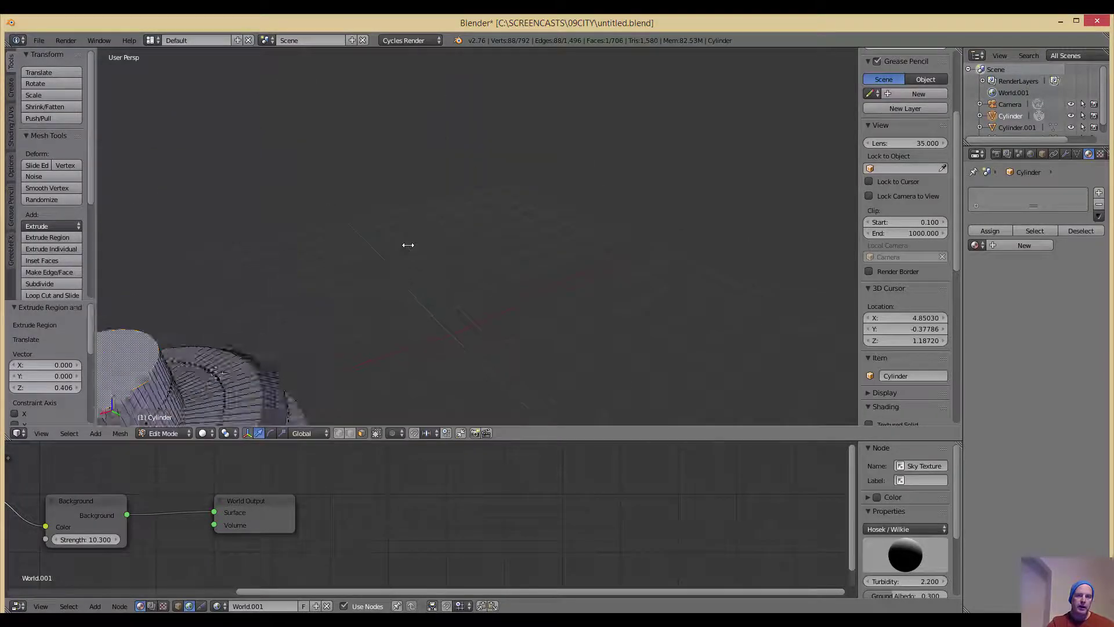
# Taper the neck by scaling its top face to about 0.693 and inset that face with a thickness of about 0.195
pyautogui.press('KP_Decimal')
pyautogui.press('s')
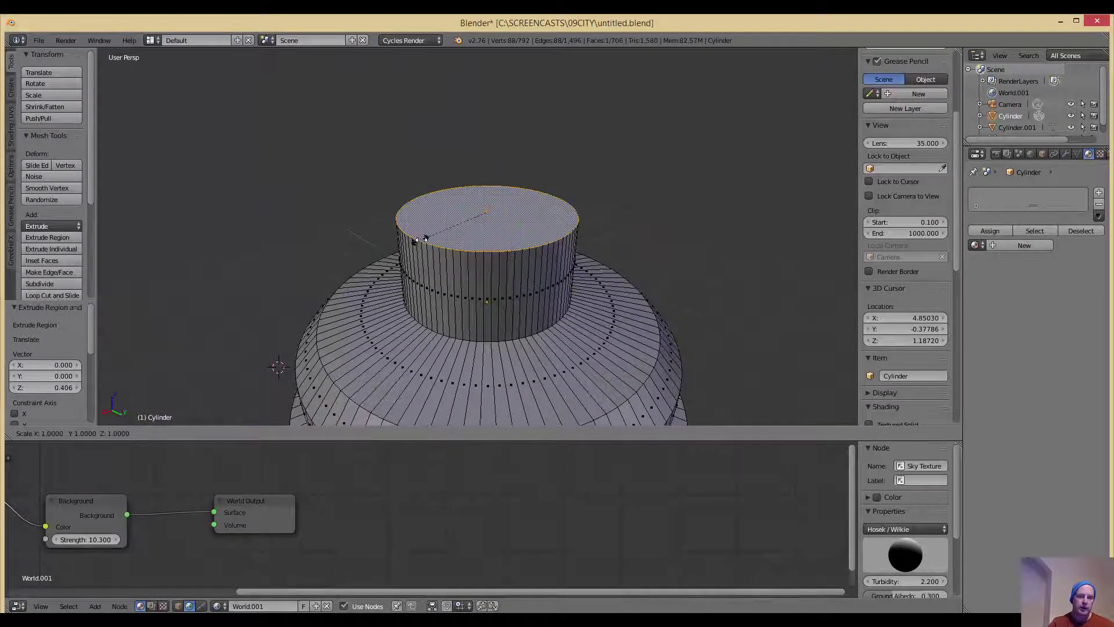
pyautogui.click(418, 266)
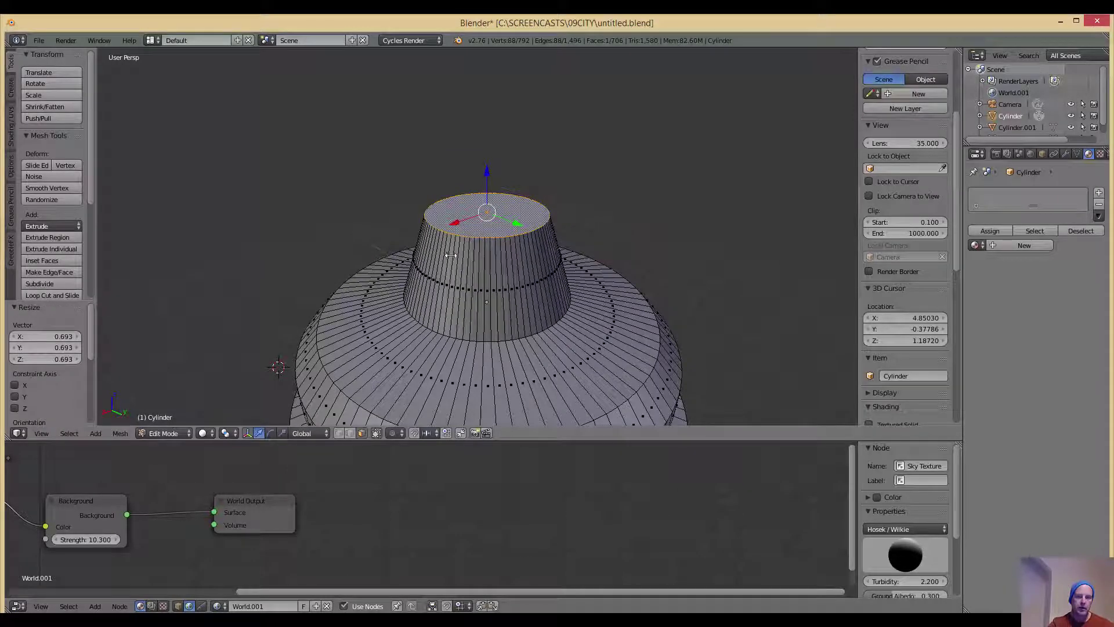
pyautogui.press('i')
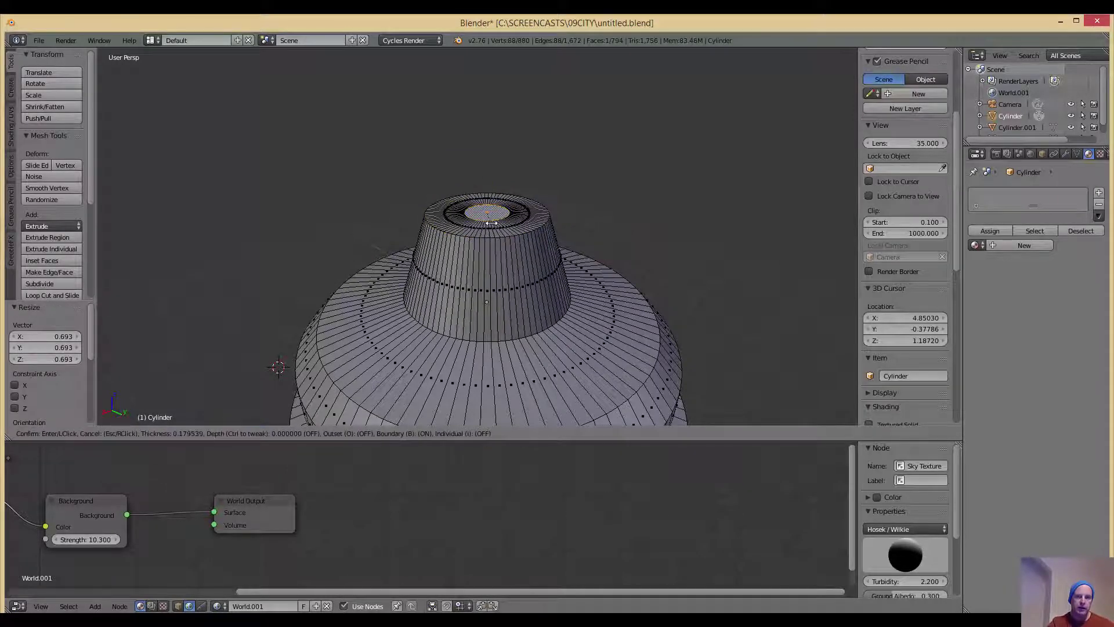
pyautogui.click(490, 219)
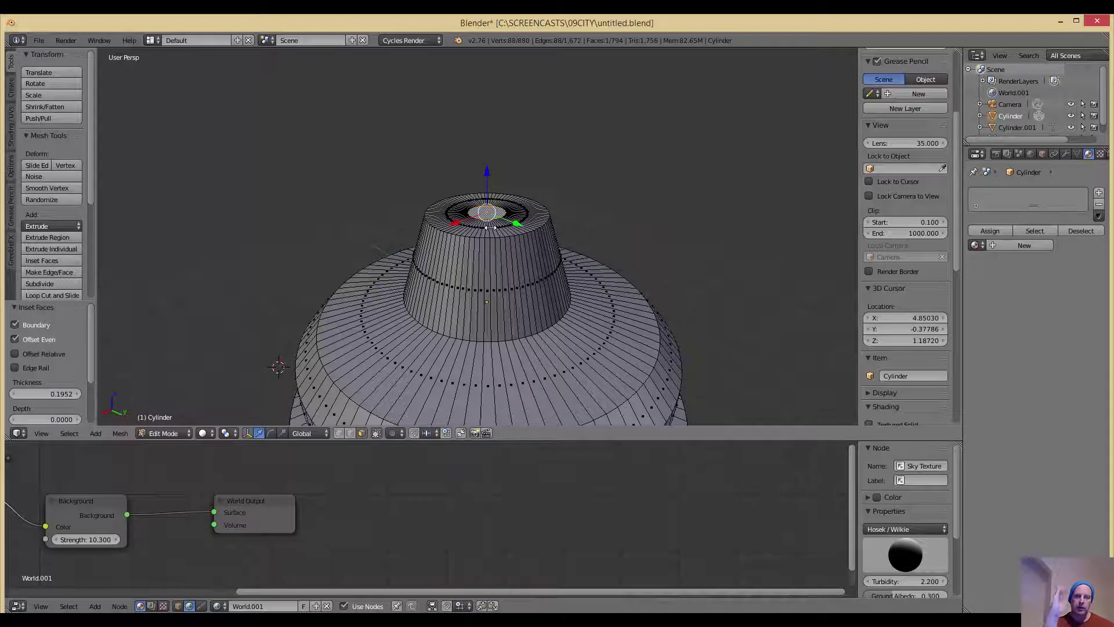
# Extrude the small inset face on the neck about 1.052 upward to start a thin mast
pyautogui.moveTo(489, 228); pyautogui.dragTo(487, 217, button='middle')
pyautogui.scroll(-8, 486, 216)
pyautogui.scroll(8, 497, 251)
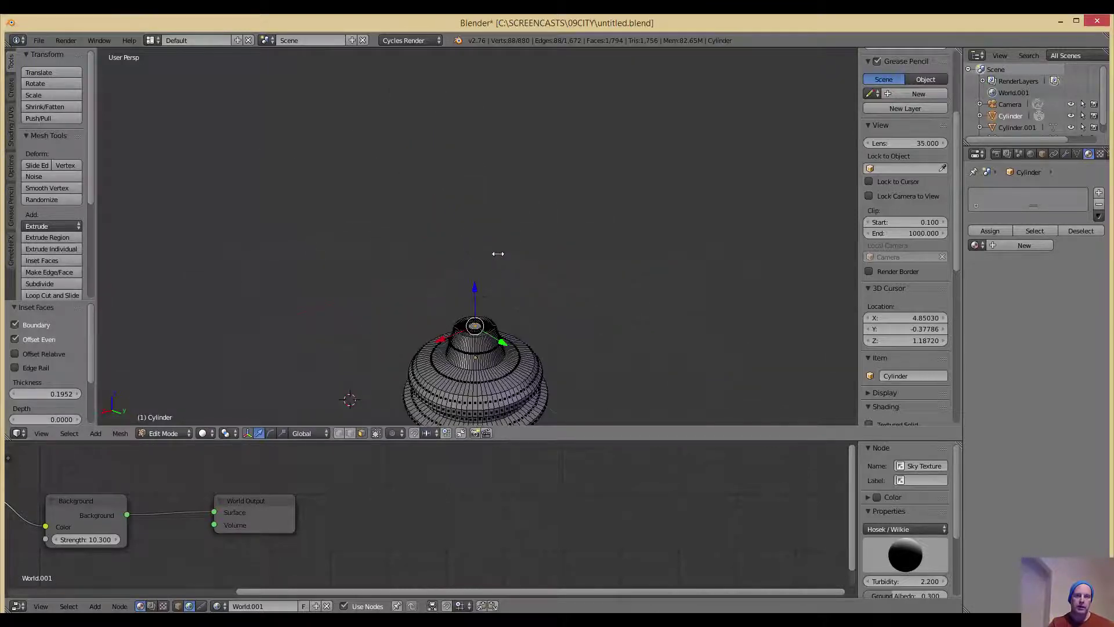
pyautogui.scroll(-6, 497, 253)
pyautogui.scroll(4, 486, 271)
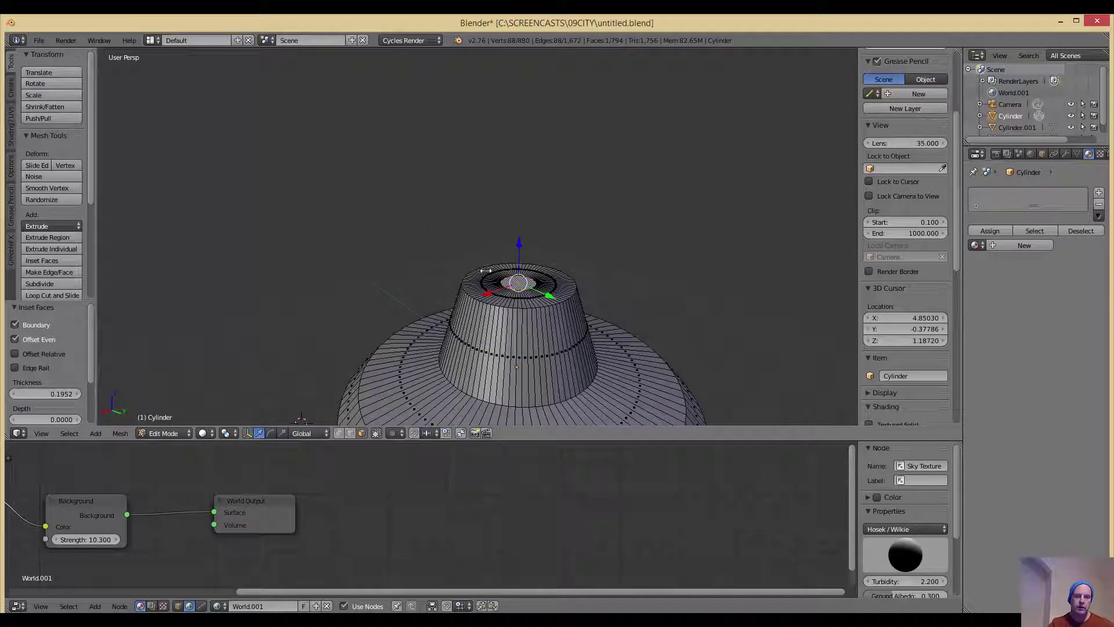
pyautogui.press('e')
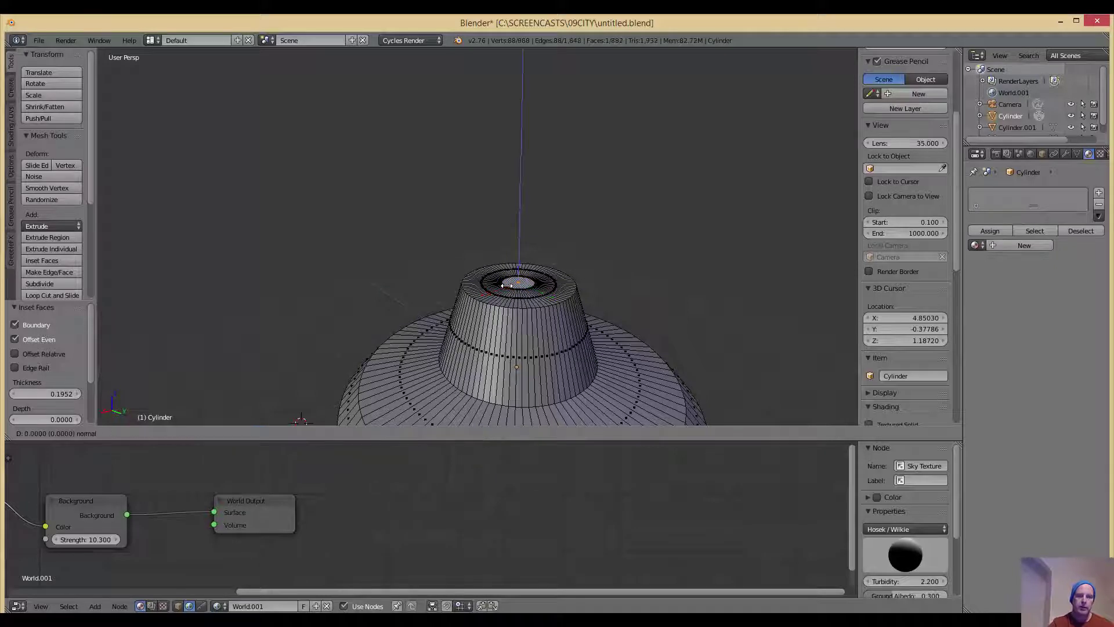
pyautogui.click(523, 56)
pyautogui.scroll(-7, 479, 206)
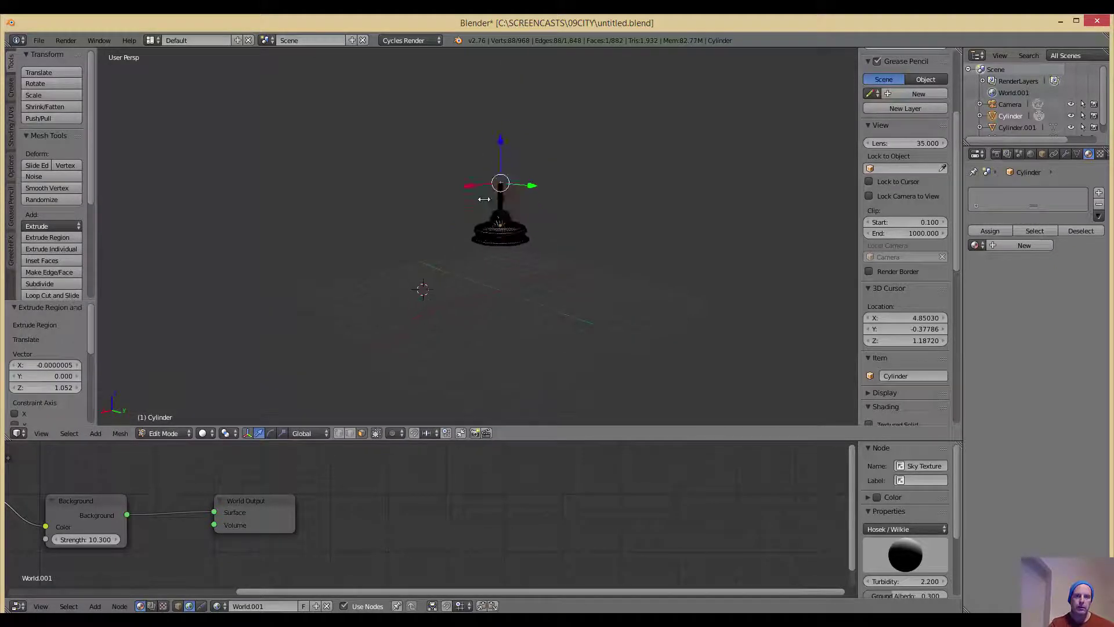
# Lengthen the mast by moving its top face about 1.601 up along Z
pyautogui.press('g')
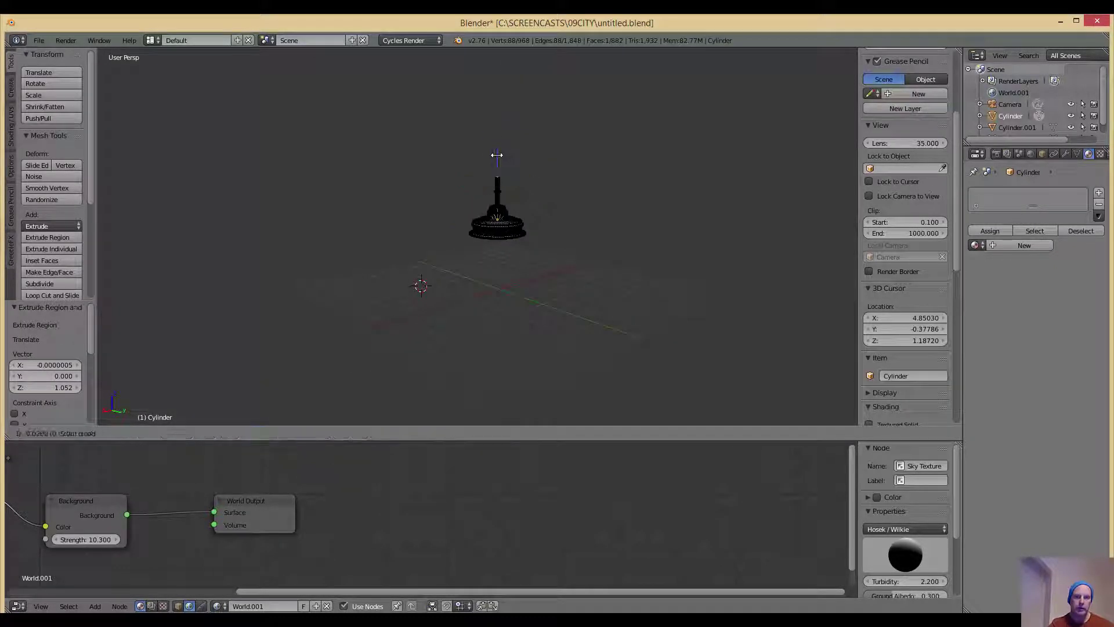
pyautogui.press('z')
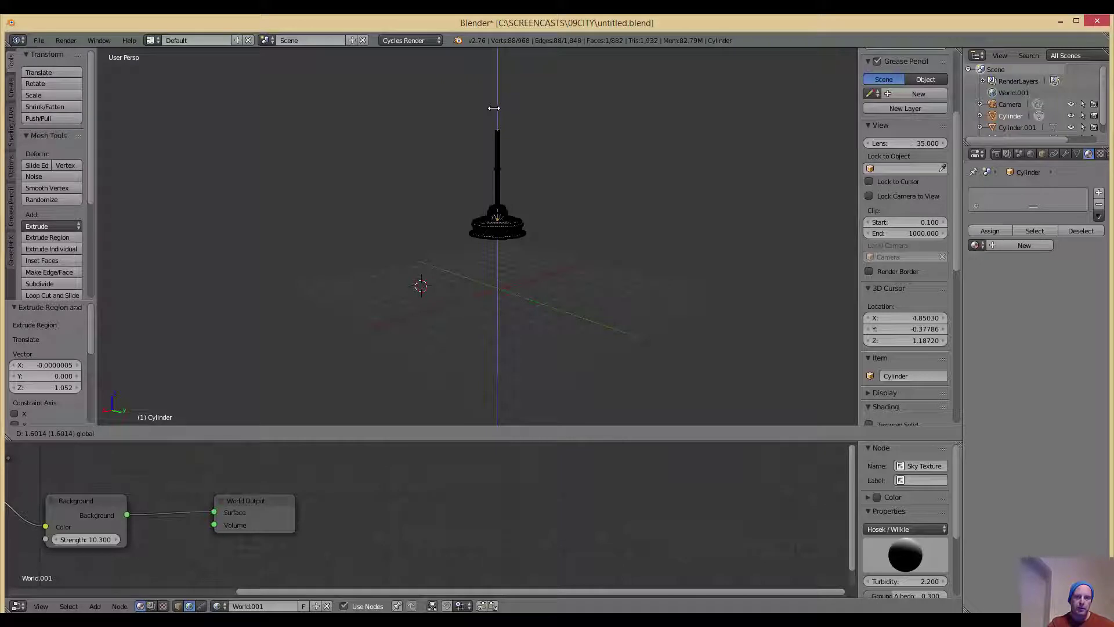
pyautogui.click(494, 108)
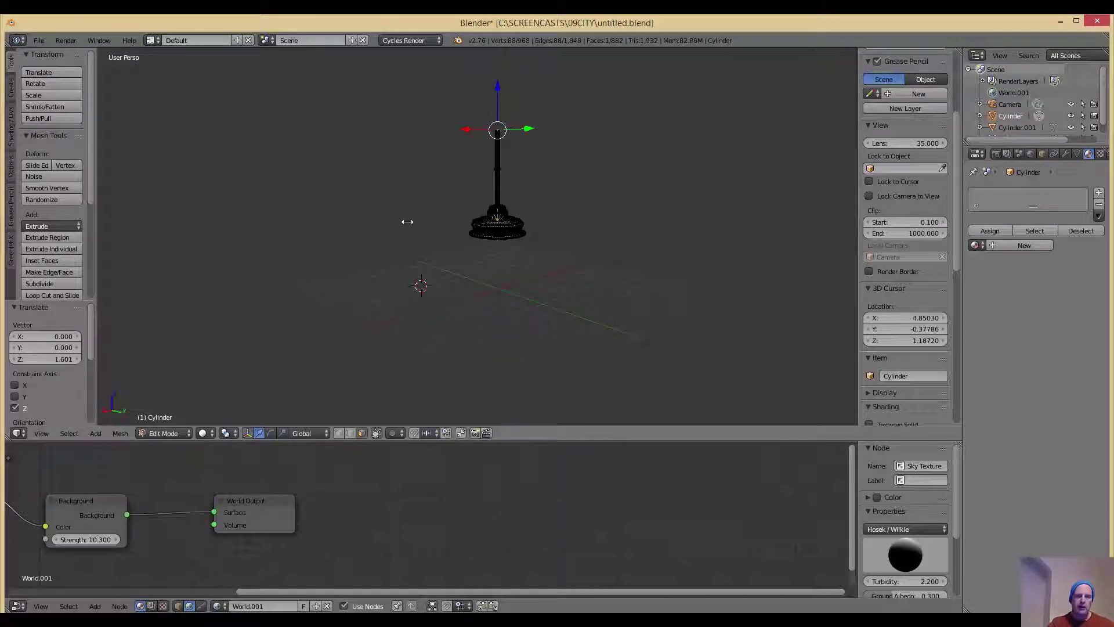
pyautogui.scroll(2, 512, 291)
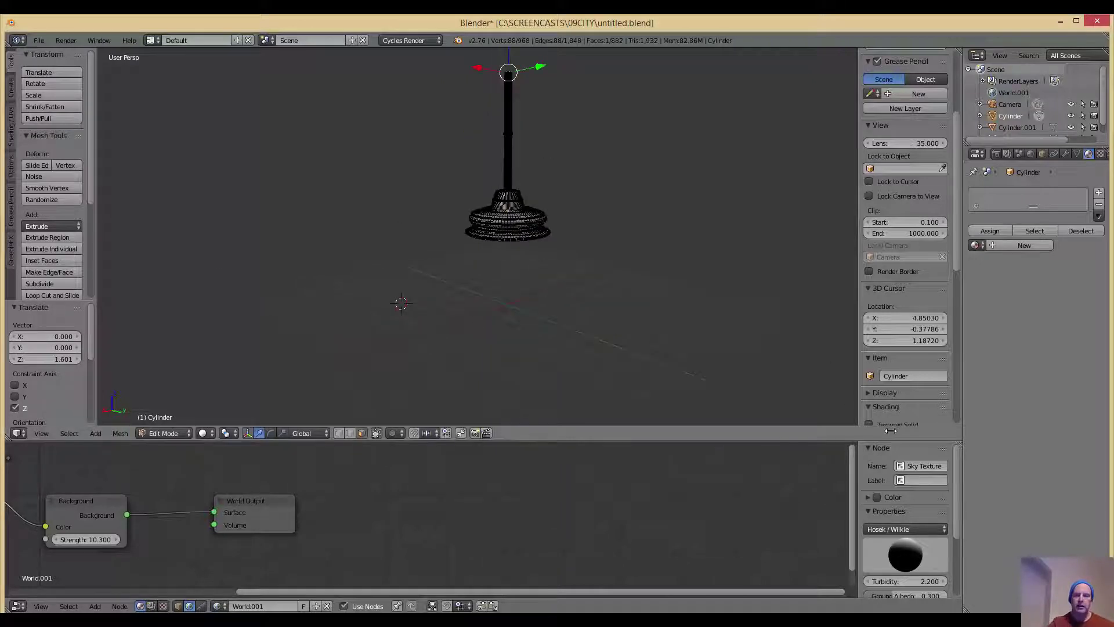
pyautogui.scroll(-15, 900, 373)
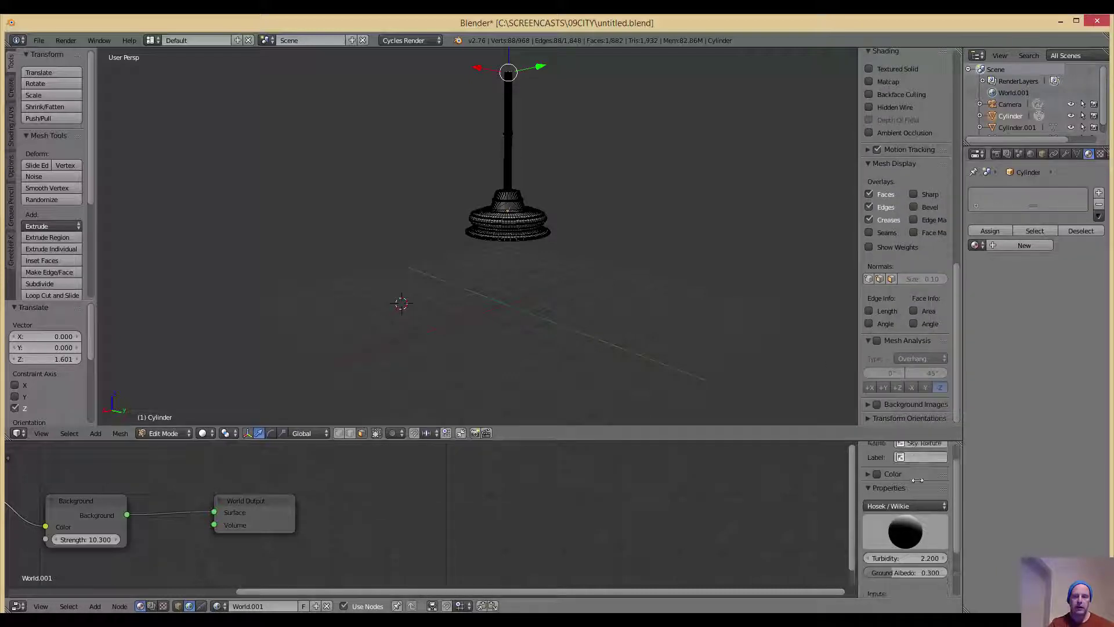
pyautogui.click(866, 403)
pyautogui.scroll(-1, 917, 409)
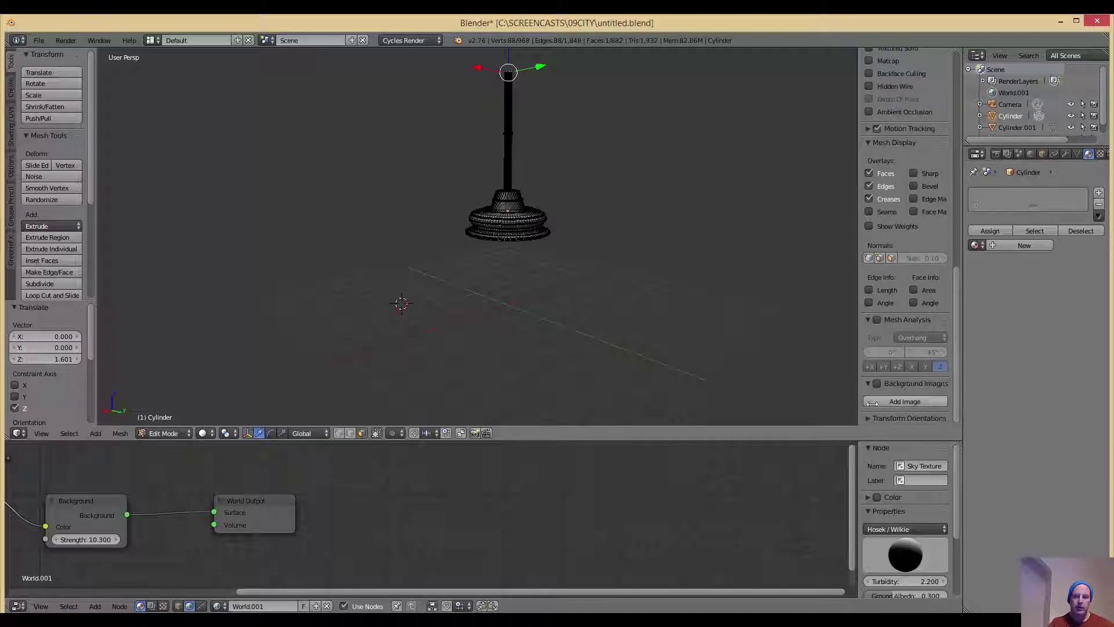
pyautogui.click(866, 383)
# Scale the mast's top face to about 0.435 so the mast narrows toward its tip
pyautogui.moveTo(653, 260); pyautogui.dragTo(583, 236, button='middle')
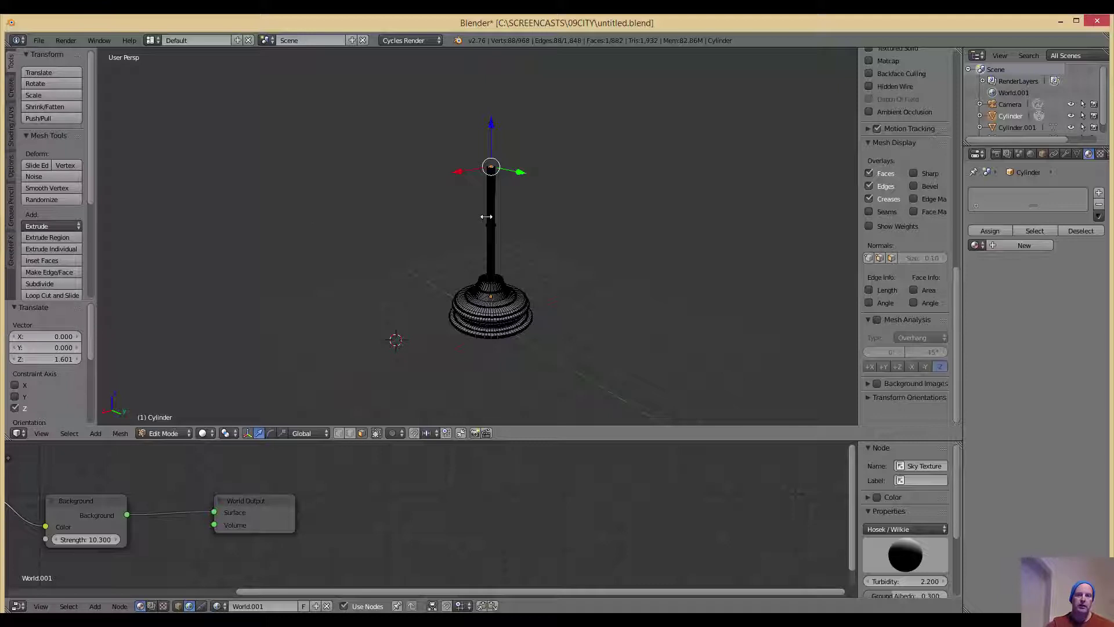
pyautogui.moveTo(486, 217); pyautogui.dragTo(488, 216, button='middle')
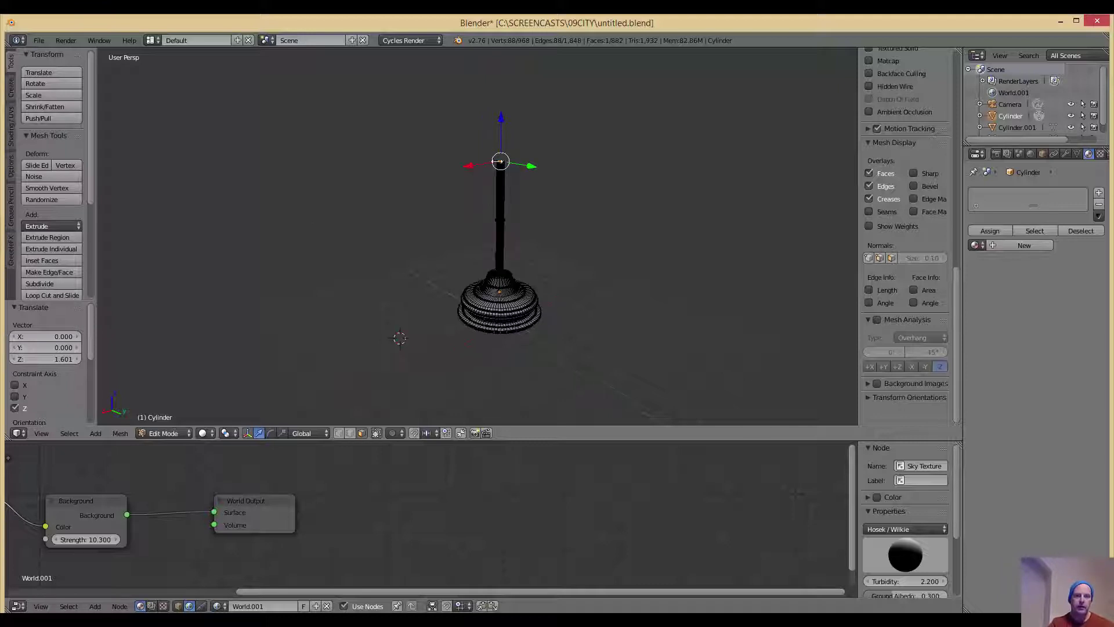
pyautogui.scroll(2, 501, 150)
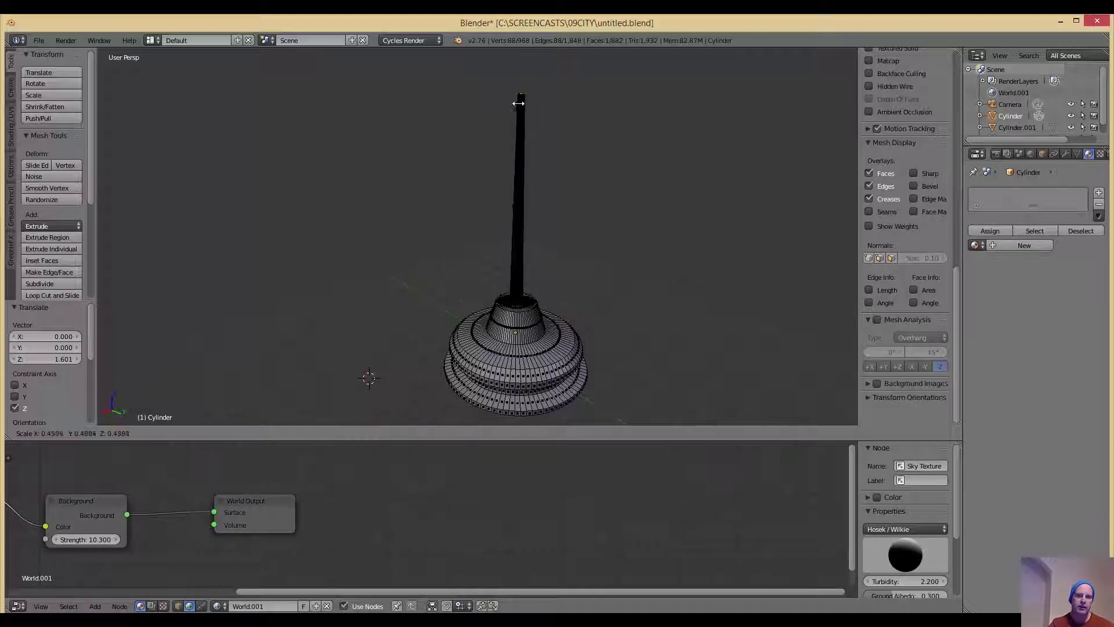
pyautogui.click(518, 105)
# Inset the pod's large bottom face with a thickness of about 0.471 and lower the inner face about 0.076 along Z
pyautogui.moveTo(518, 104); pyautogui.dragTo(487, 304, button='middle')
pyautogui.keyDown('shift'); pyautogui.moveTo(493, 186); pyautogui.dragTo(470, 252, button='middle'); pyautogui.keyUp('shift')
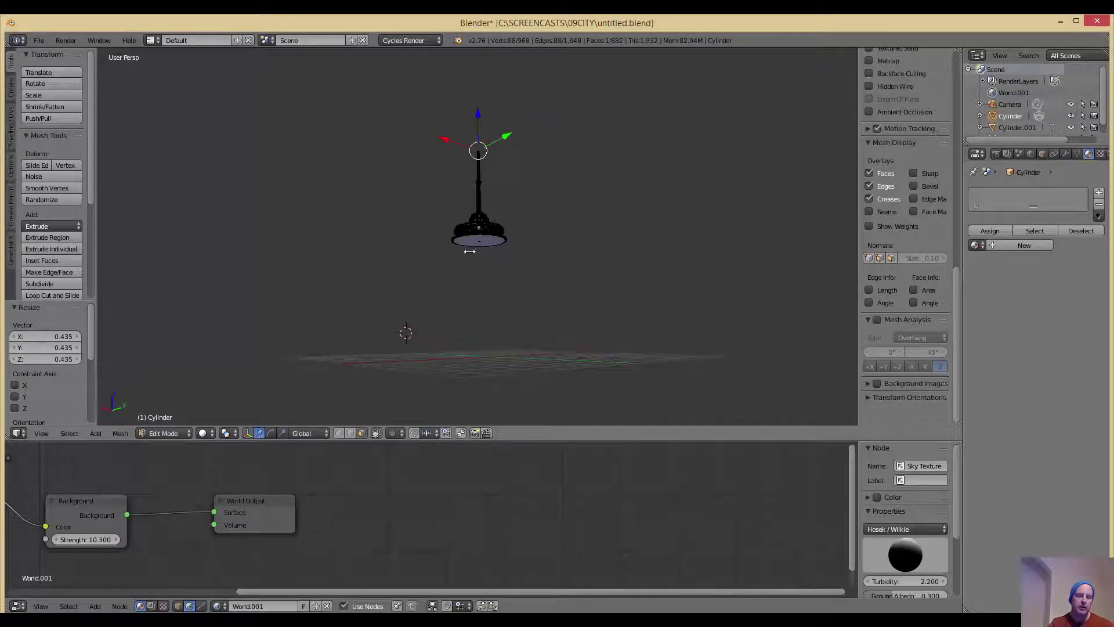
pyautogui.scroll(8, 464, 253)
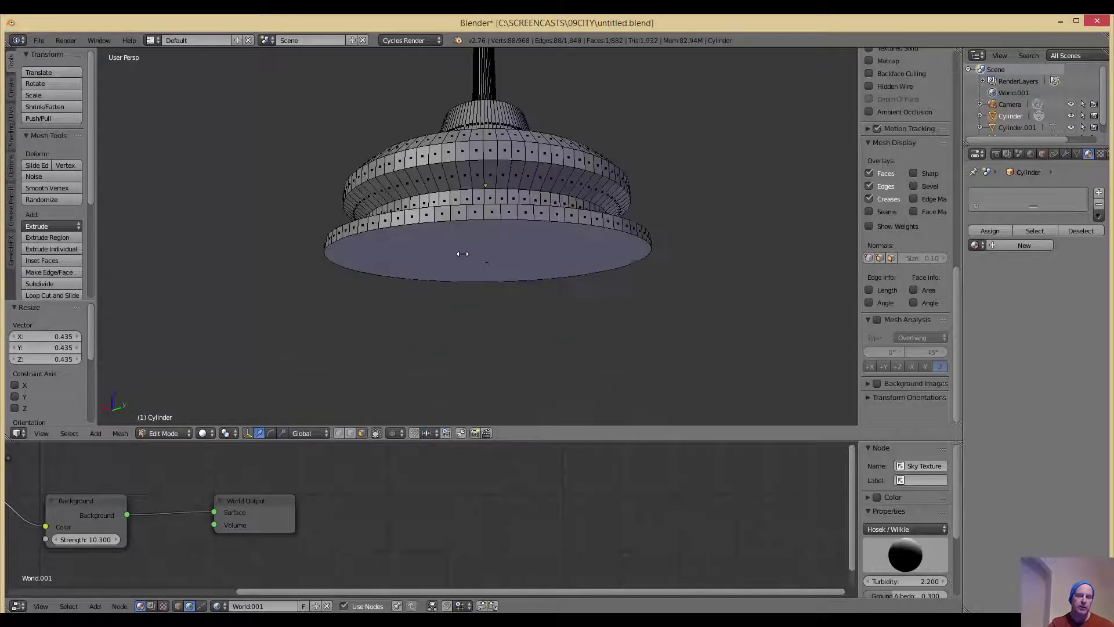
pyautogui.rightClick(493, 257)
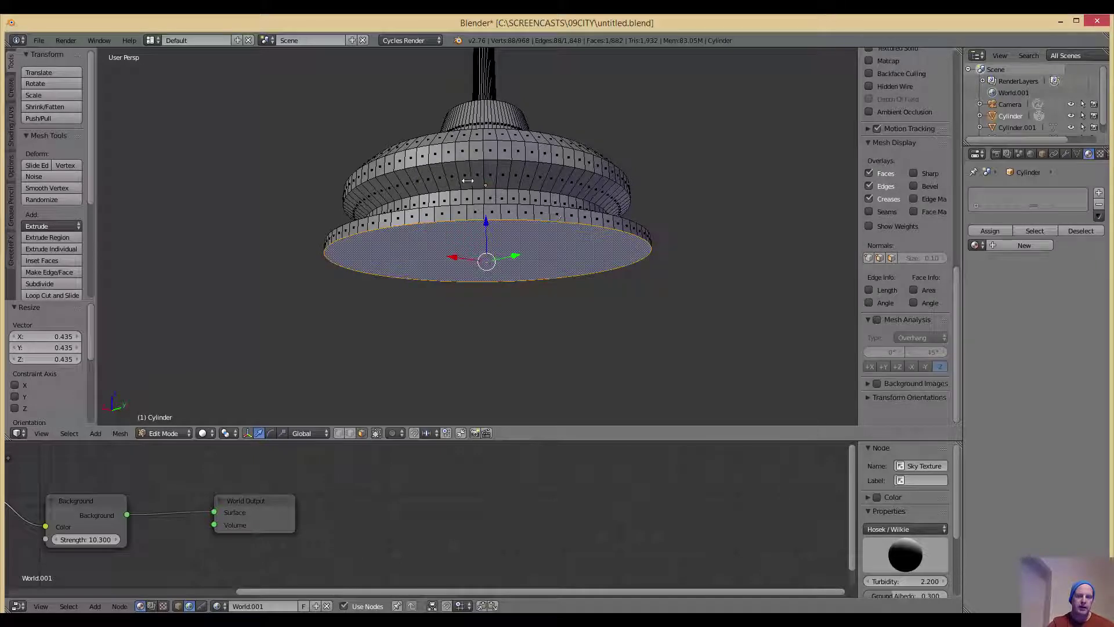
pyautogui.press('i')
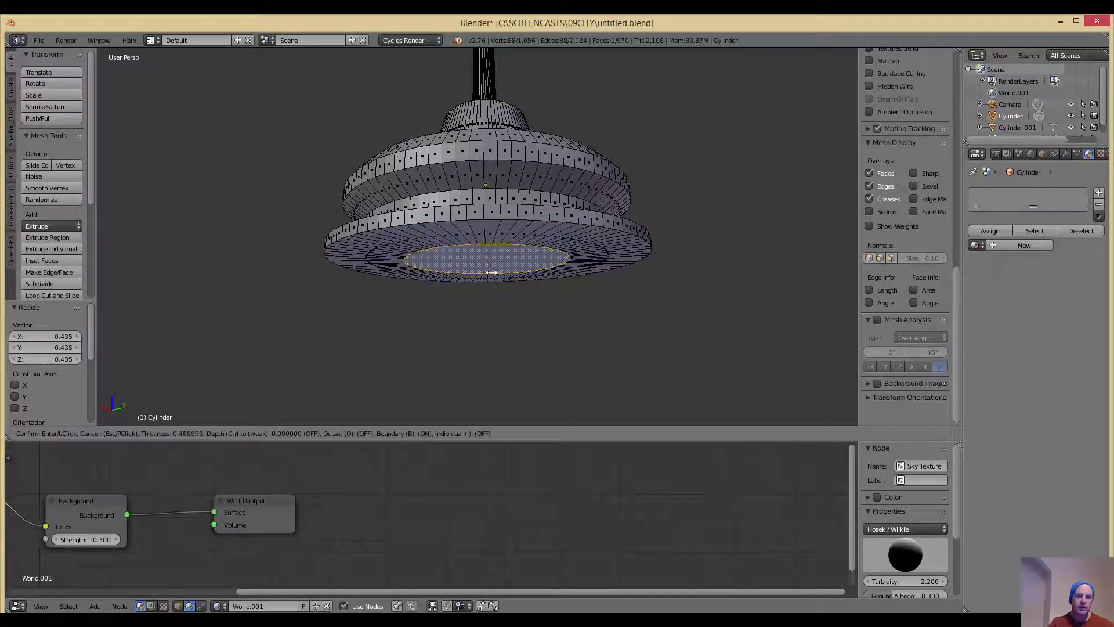
pyautogui.click(476, 251)
pyautogui.press('g')
pyautogui.press('z')
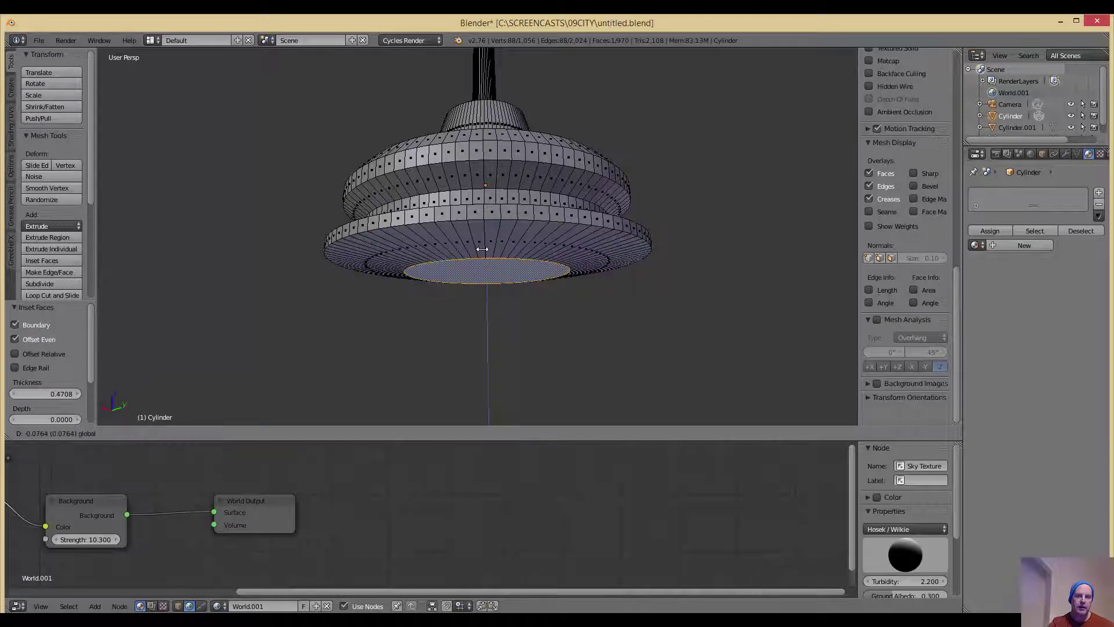
pyautogui.click(483, 249)
# Enlarge the lowered inner face on the pod's underside by scaling it to about 1.498
pyautogui.scroll(-9, 483, 249)
pyautogui.moveTo(472, 252); pyautogui.dragTo(518, 186, button='middle')
pyautogui.scroll(4, 456, 278)
pyautogui.moveTo(513, 133); pyautogui.dragTo(507, 150, button='middle')
pyautogui.moveTo(489, 278); pyautogui.dragTo(488, 268, button='middle')
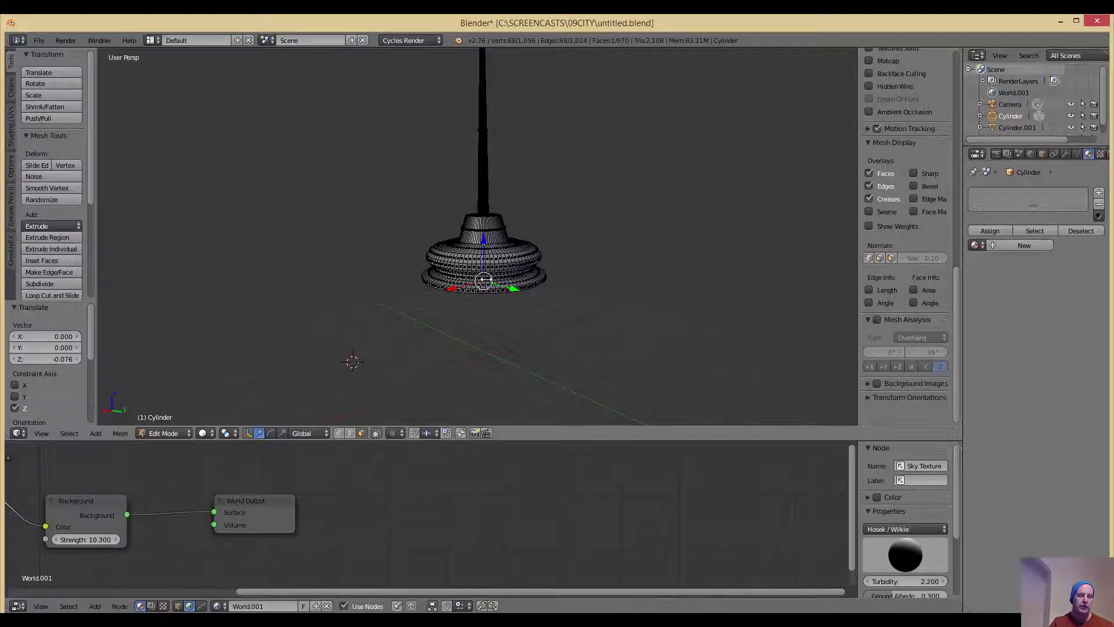
pyautogui.moveTo(479, 262); pyautogui.dragTo(493, 295, button='middle')
pyautogui.scroll(4, 499, 279)
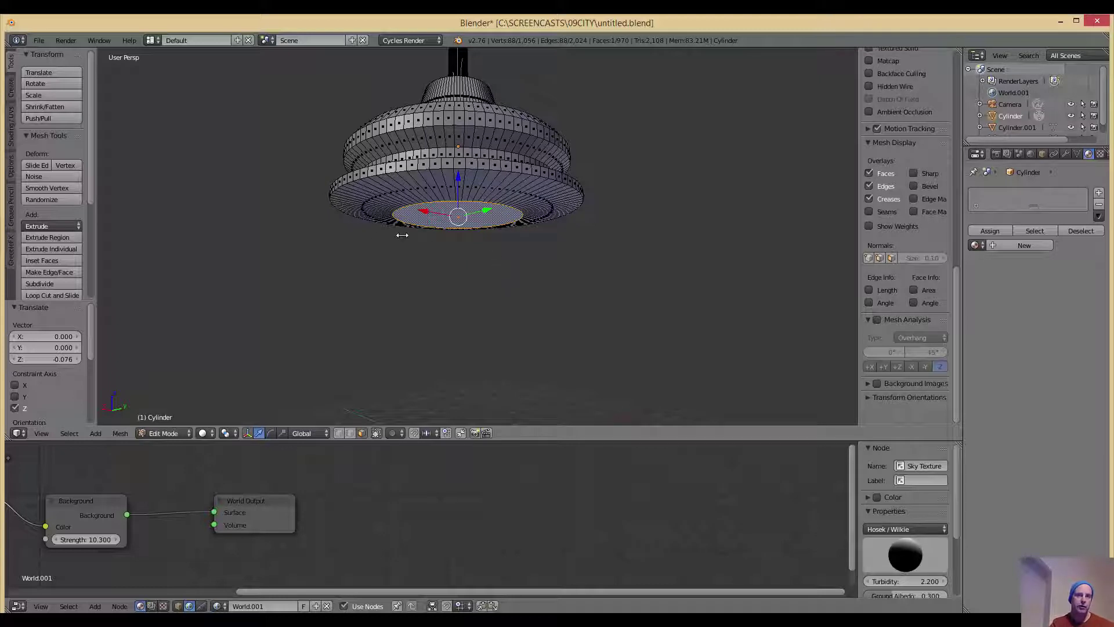
pyautogui.press('s')
pyautogui.click(371, 218)
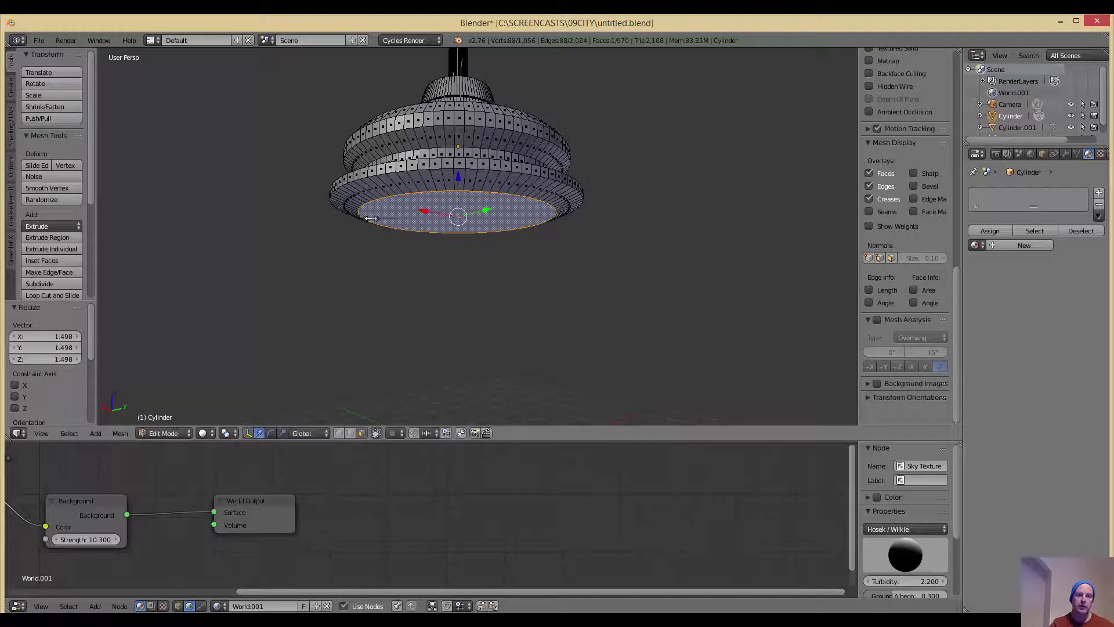
# Try to extrude the pod's bottom face about 1.206 downward, and undo the extrusion
pyautogui.press('e')
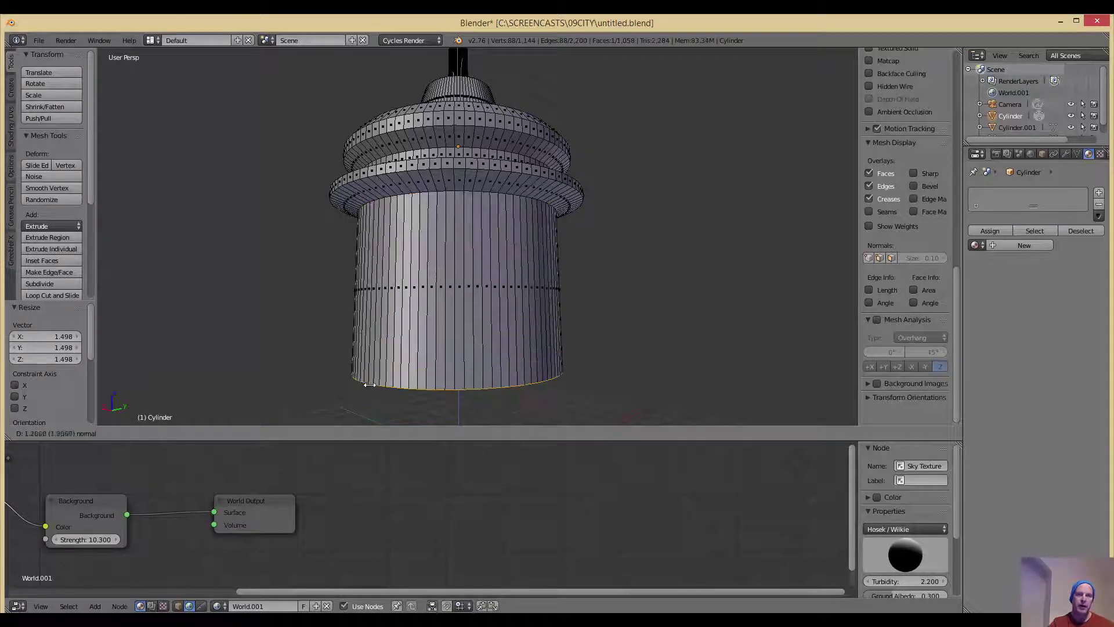
pyautogui.click(380, 348)
pyautogui.scroll(-3, 383, 342)
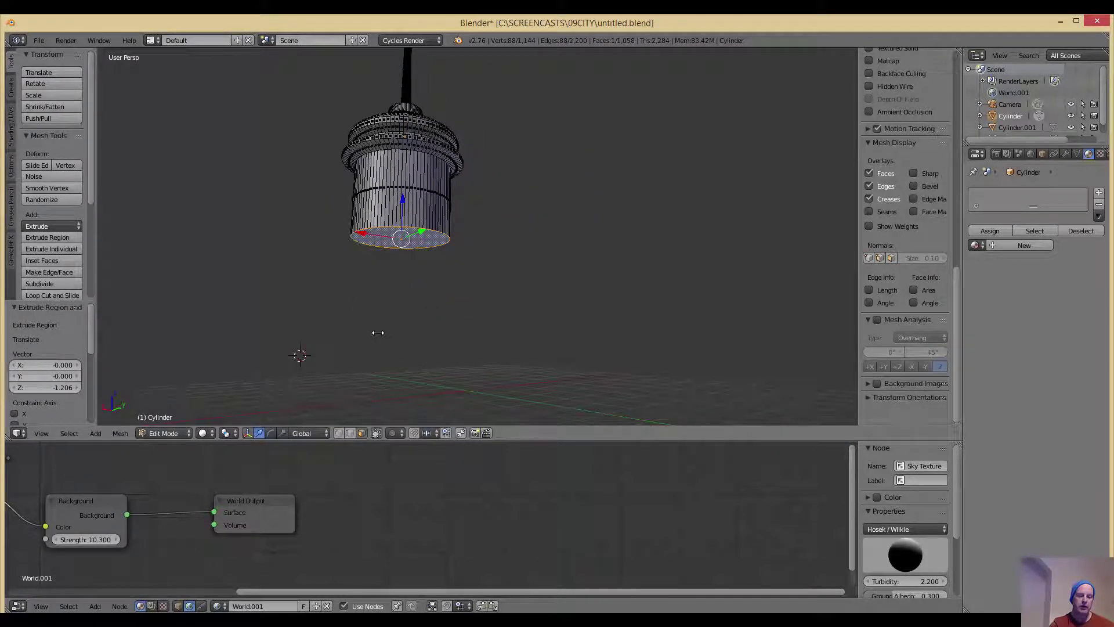
pyautogui.hotkey('ctrl', 'z')
# Shrink the pod's bottom face to about 0.178 to match a narrow tower shaft
pyautogui.moveTo(394, 294); pyautogui.dragTo(394, 300, button='middle')
pyautogui.press('s')
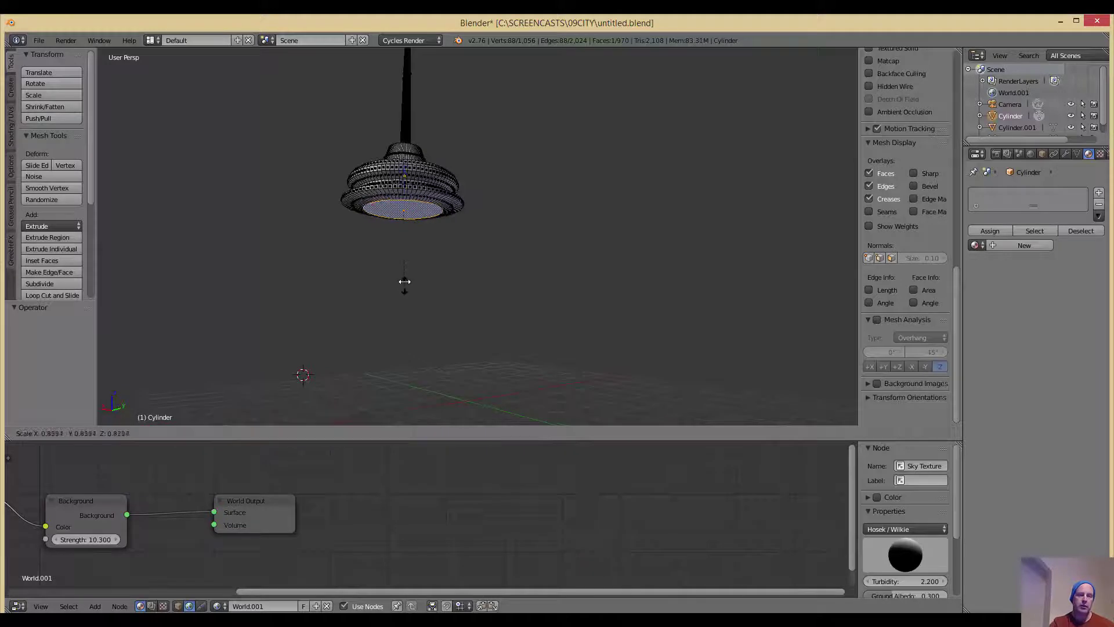
pyautogui.click(395, 223)
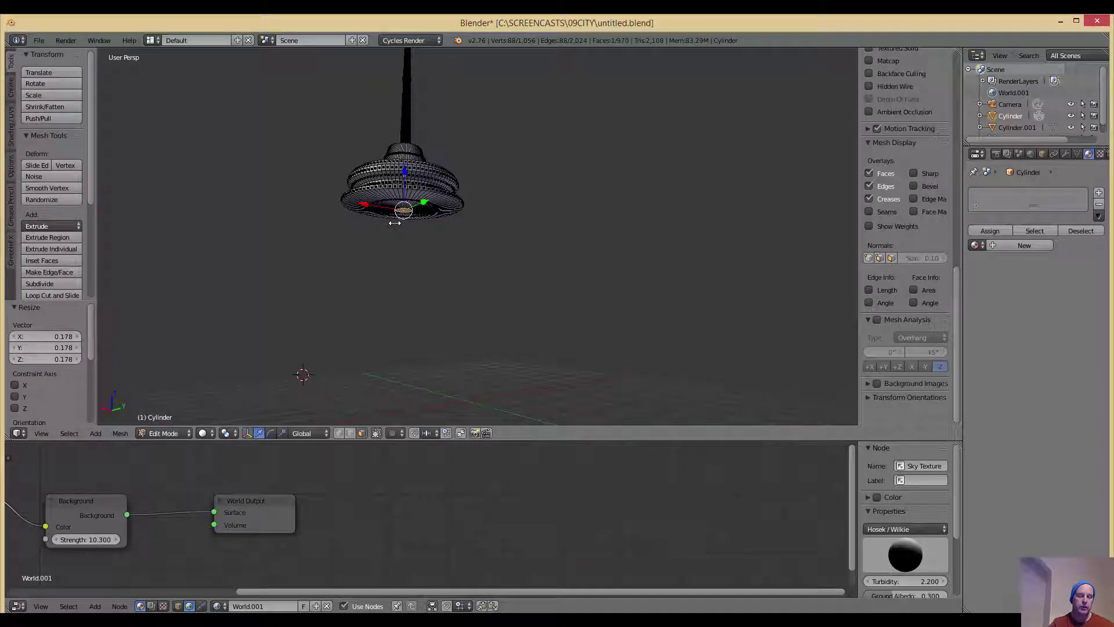
# Extrude the small bottom face about 3.33 downward as the shaft and scale its lower end to about 2.188
pyautogui.press('e')
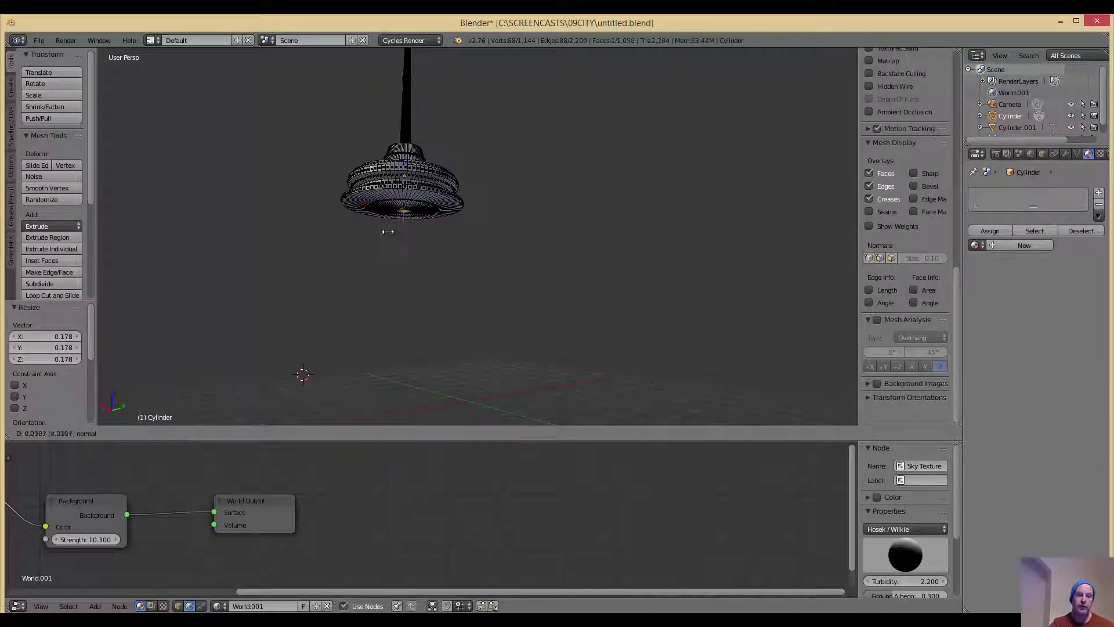
pyautogui.click(366, 63)
pyautogui.press('s')
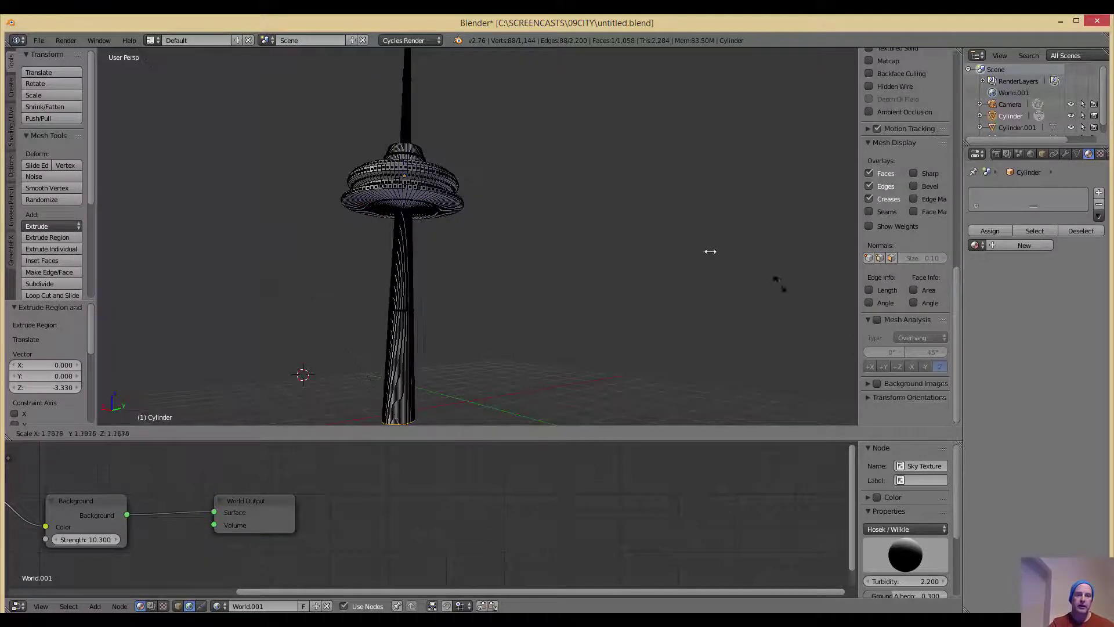
pyautogui.click(608, 238)
pyautogui.moveTo(597, 271)
pyautogui.mouseDown(button='middle')
pyautogui.moveTo(597, 291)
pyautogui.moveTo(598, 277)
pyautogui.mouseUp(button='middle')
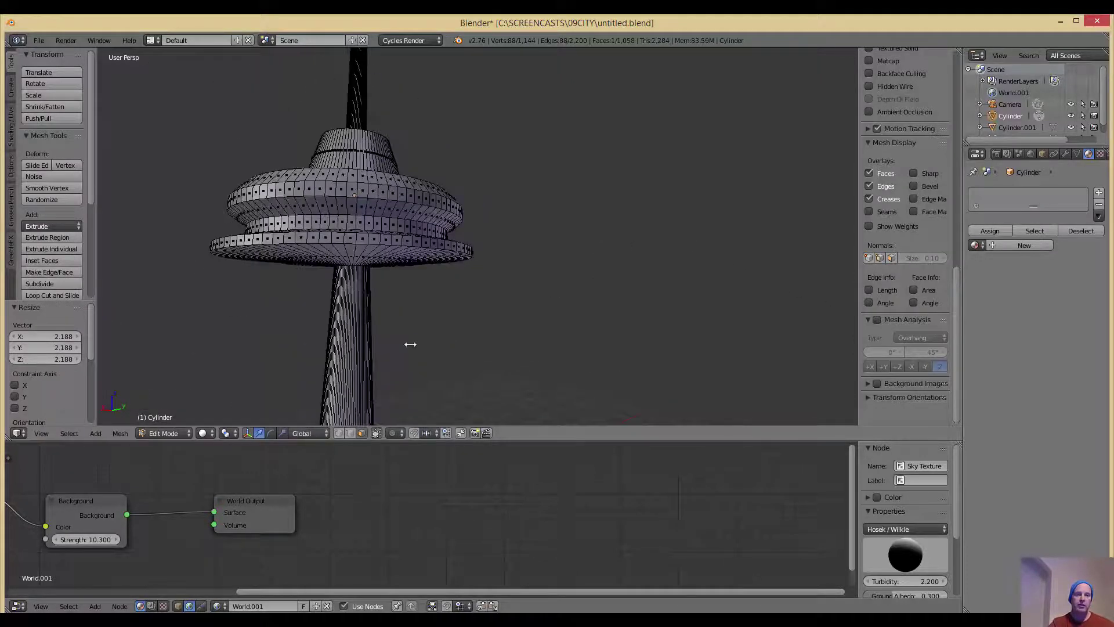
# Undo the widening of the shaft's lower end and the downward extrusion of the shaft
pyautogui.scroll(-5, 410, 344)
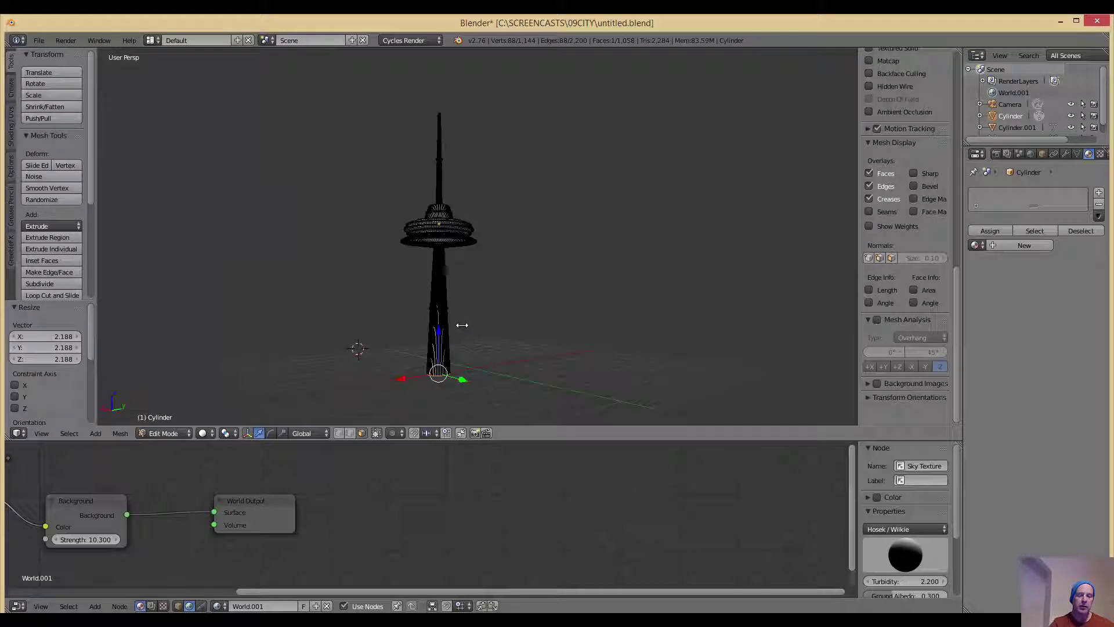
pyautogui.hotkey('ctrl', 'z')
pyautogui.hotkey('ctrl', 'z')
# Enlarge the small face on the pod's underside by scaling it to about 2.264
pyautogui.scroll(4, 447, 246)
pyautogui.keyDown('shift'); pyautogui.moveTo(445, 243); pyautogui.dragTo(503, 204, button='middle'); pyautogui.keyUp('shift')
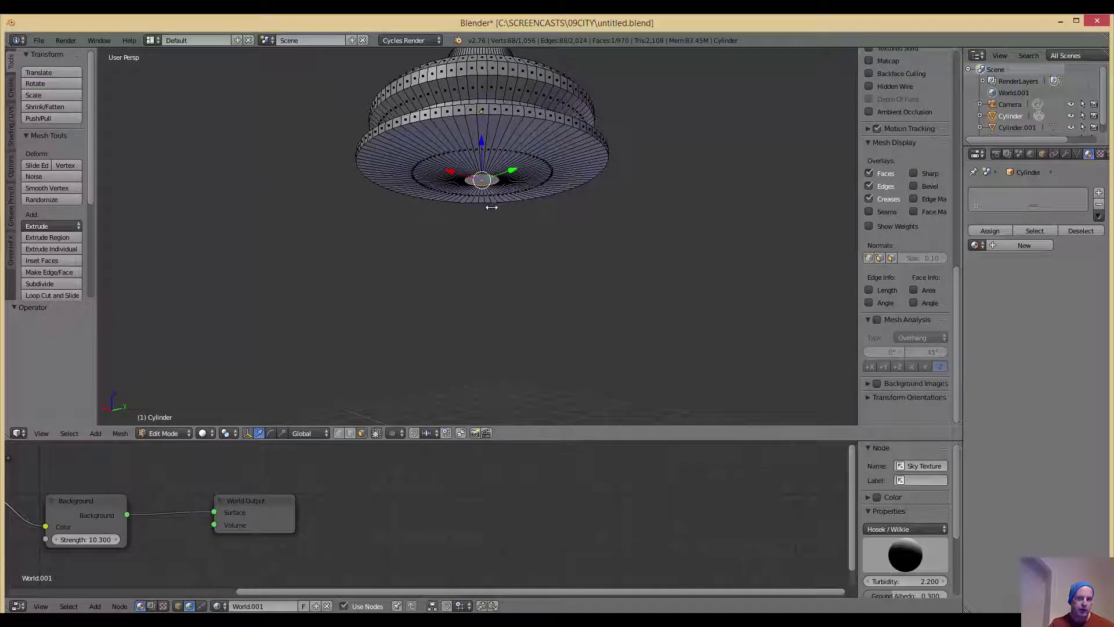
pyautogui.press('s')
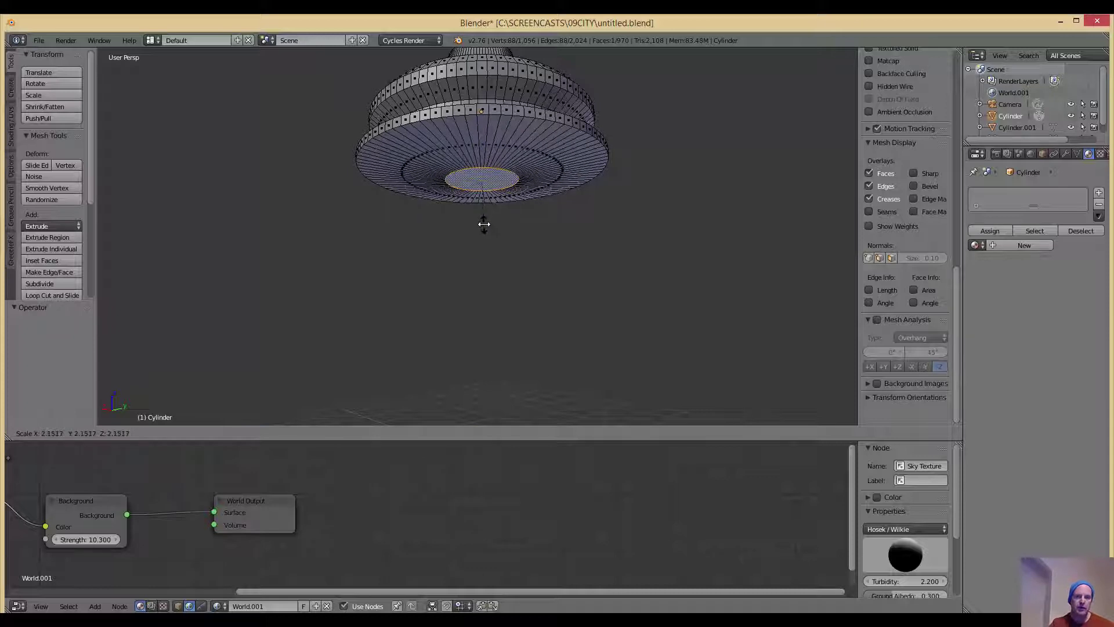
pyautogui.click(484, 226)
pyautogui.scroll(-9, 467, 199)
pyautogui.scroll(3, 466, 191)
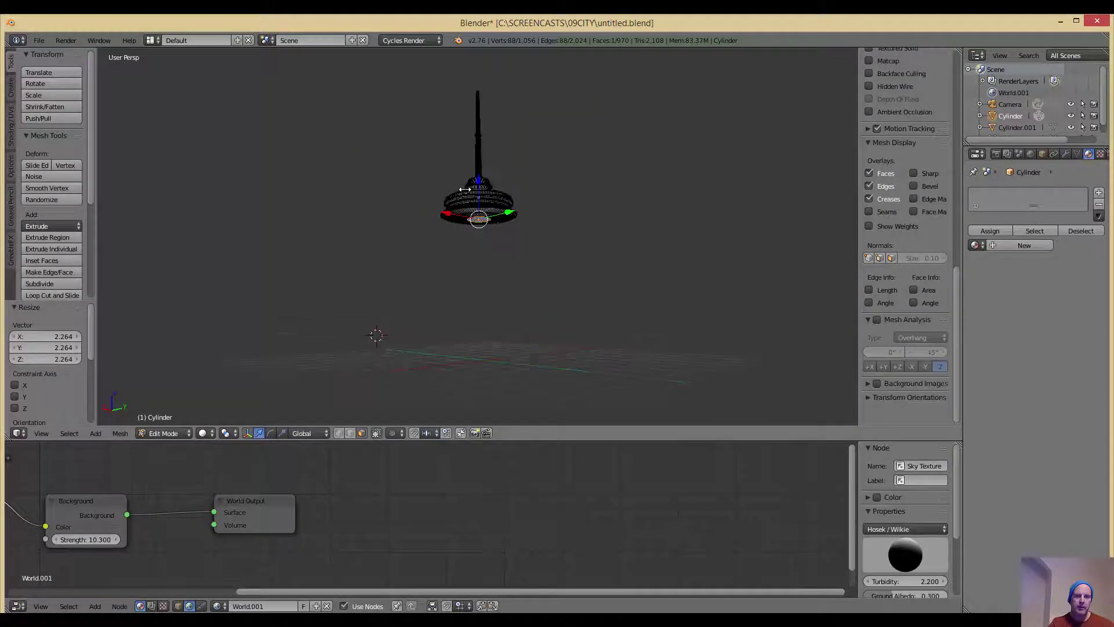
# Extrude the pod's bottom face in place with zero offset and scale it down to about 0.51
pyautogui.keyDown('shift'); pyautogui.moveTo(464, 197); pyautogui.dragTo(460, 180, button='middle'); pyautogui.keyUp('shift')
pyautogui.press('e')
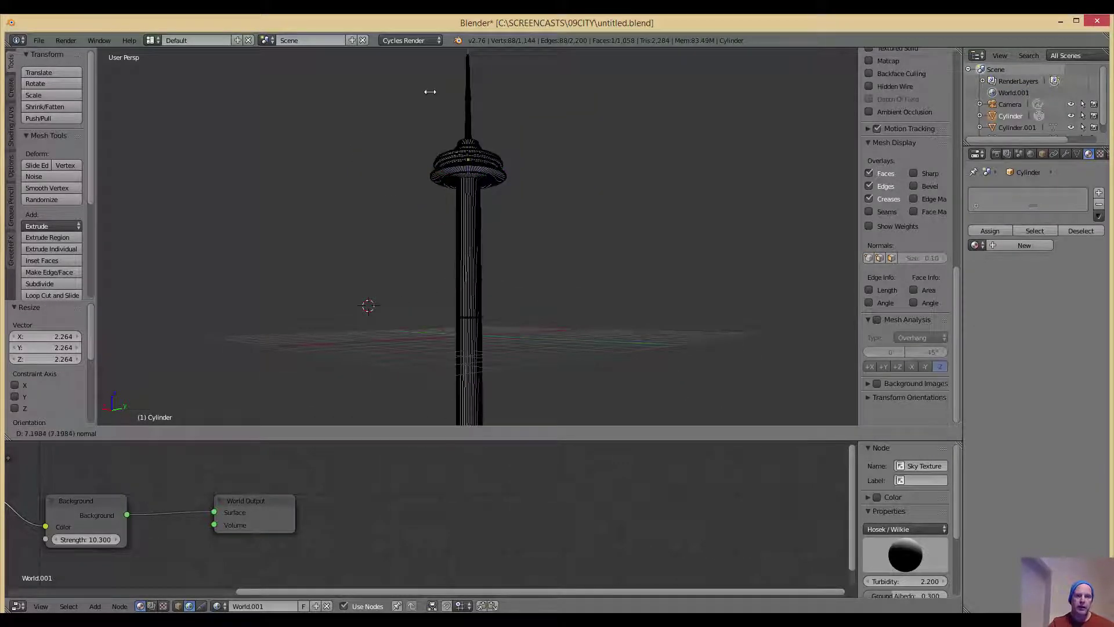
pyautogui.rightClick(466, 144)
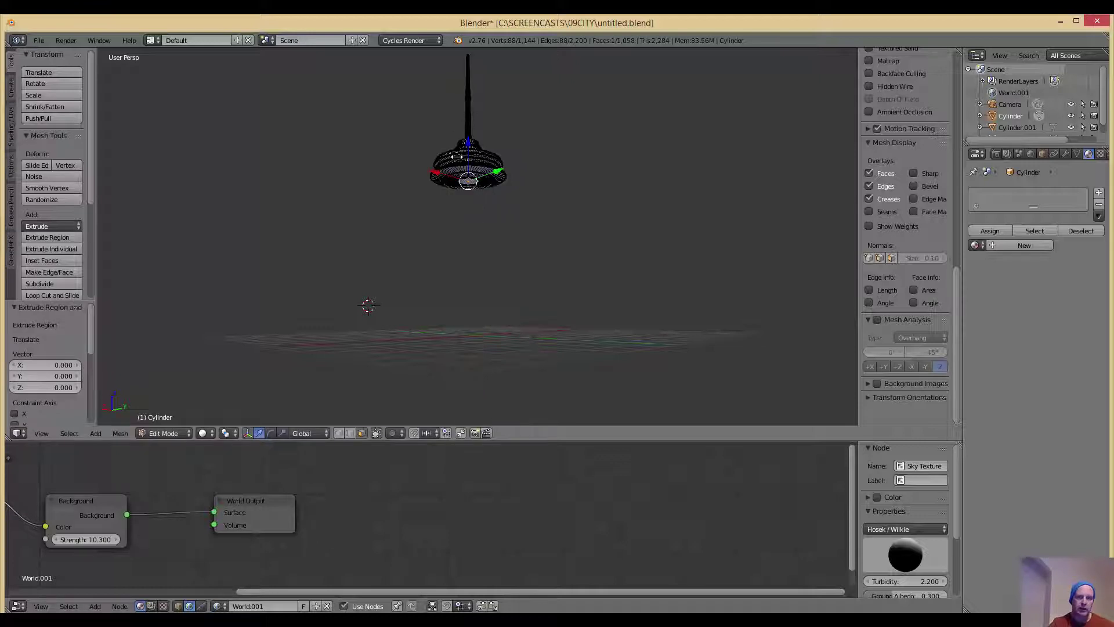
pyautogui.press('s')
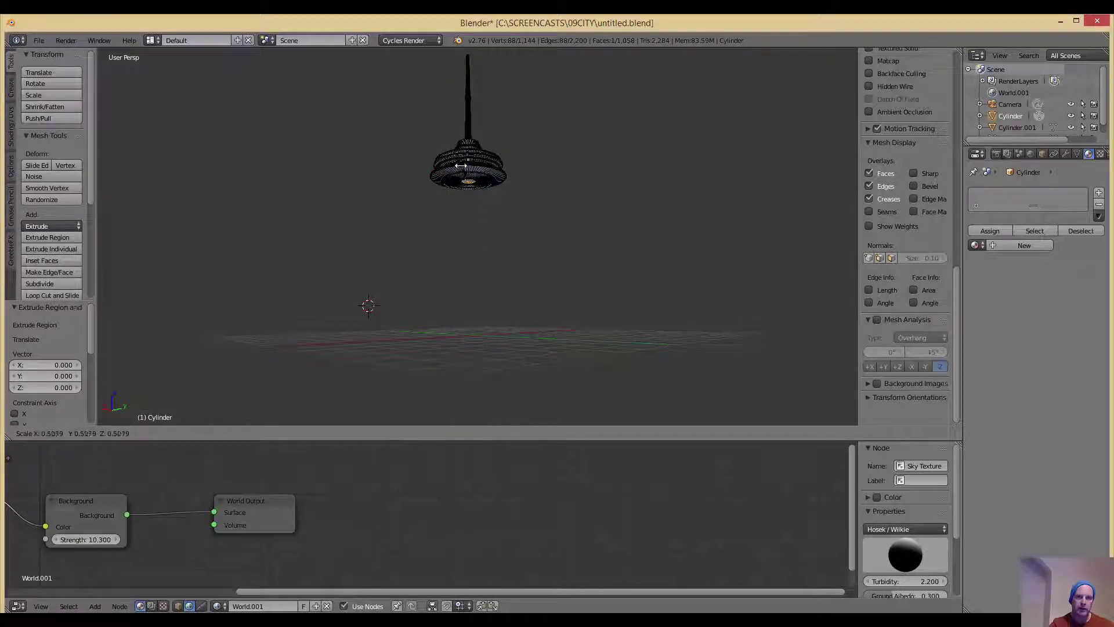
pyautogui.click(461, 166)
# Extrude the small bottom face about 7.763 downward as the shaft and scale its lower end to about 1.848
pyautogui.press('e')
pyautogui.click(462, 102)
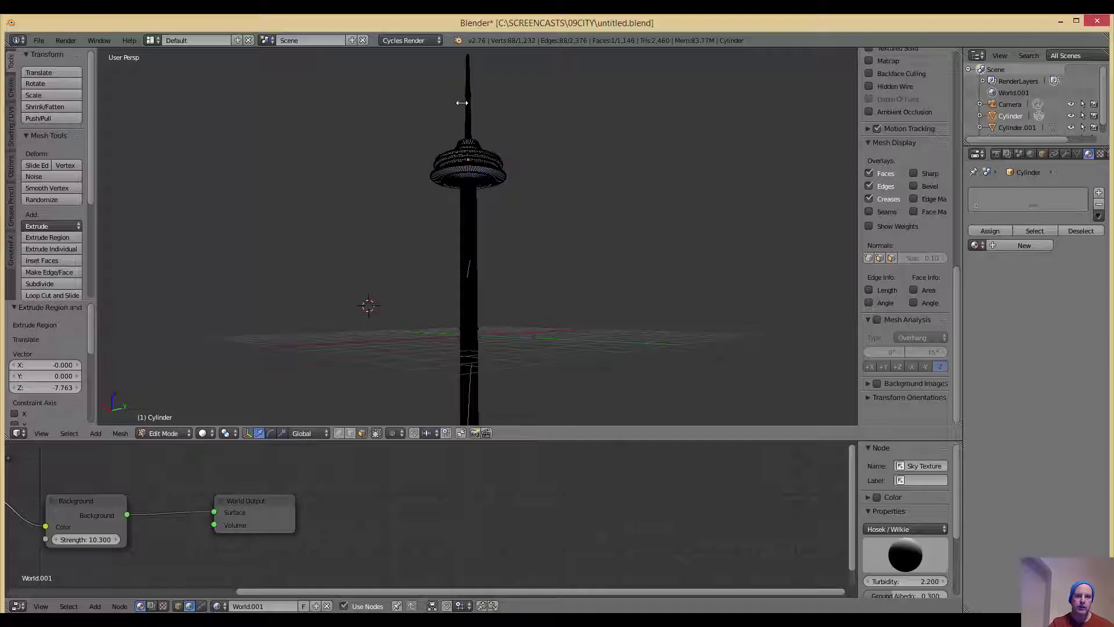
pyautogui.scroll(-5, 461, 103)
pyautogui.press('s')
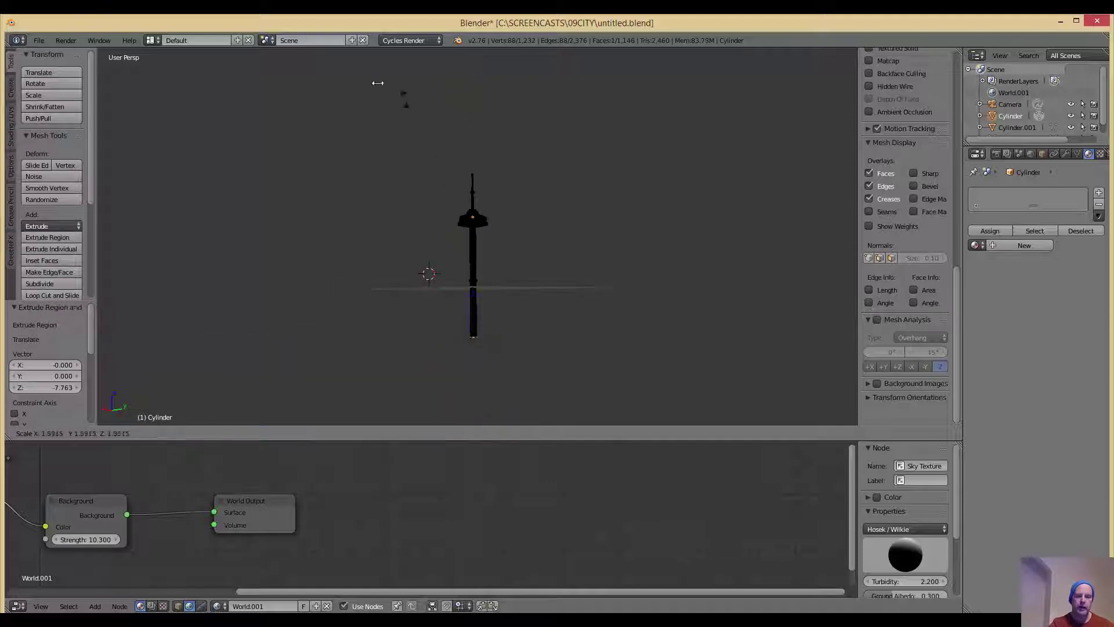
pyautogui.click(262, 335)
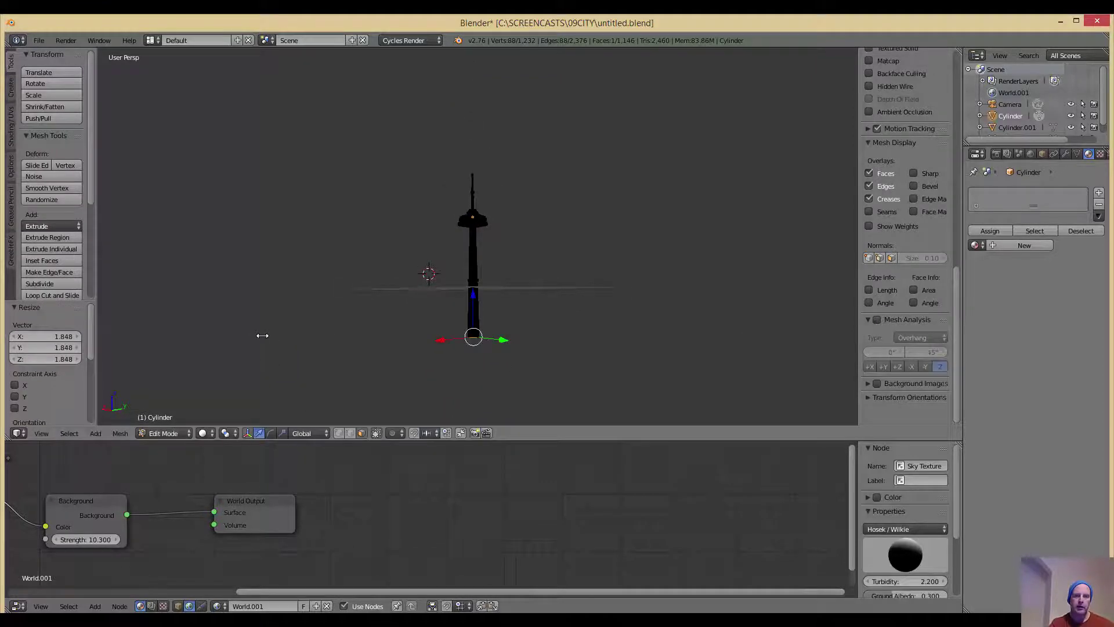
pyautogui.scroll(1, 364, 296)
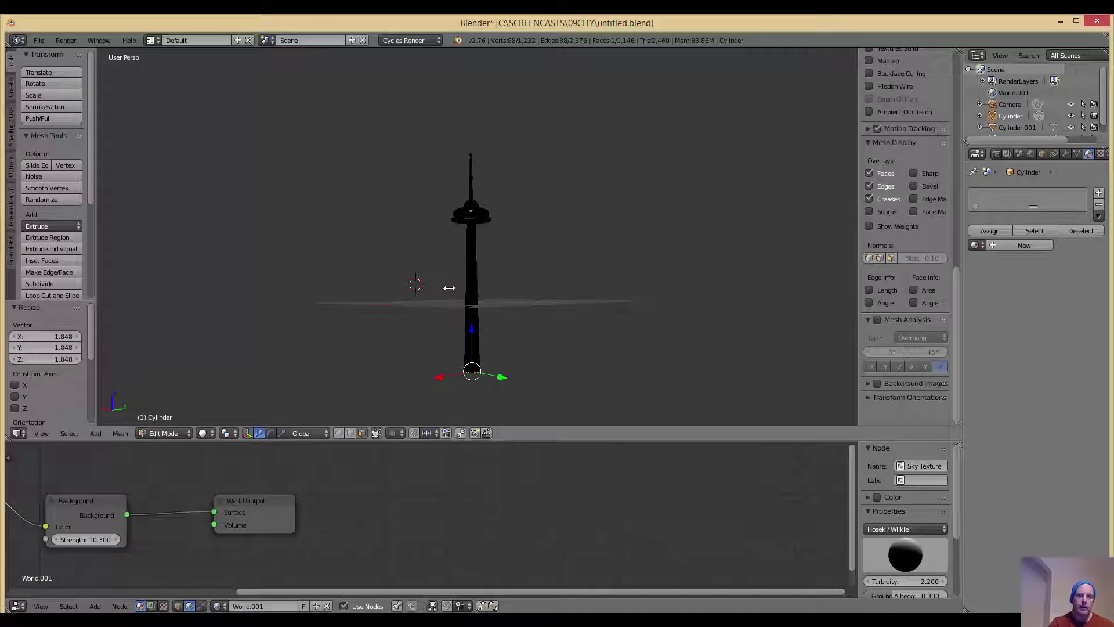
# Return to Object Mode and raise the whole tower about 3.677 along Z
pyautogui.press('Tab')
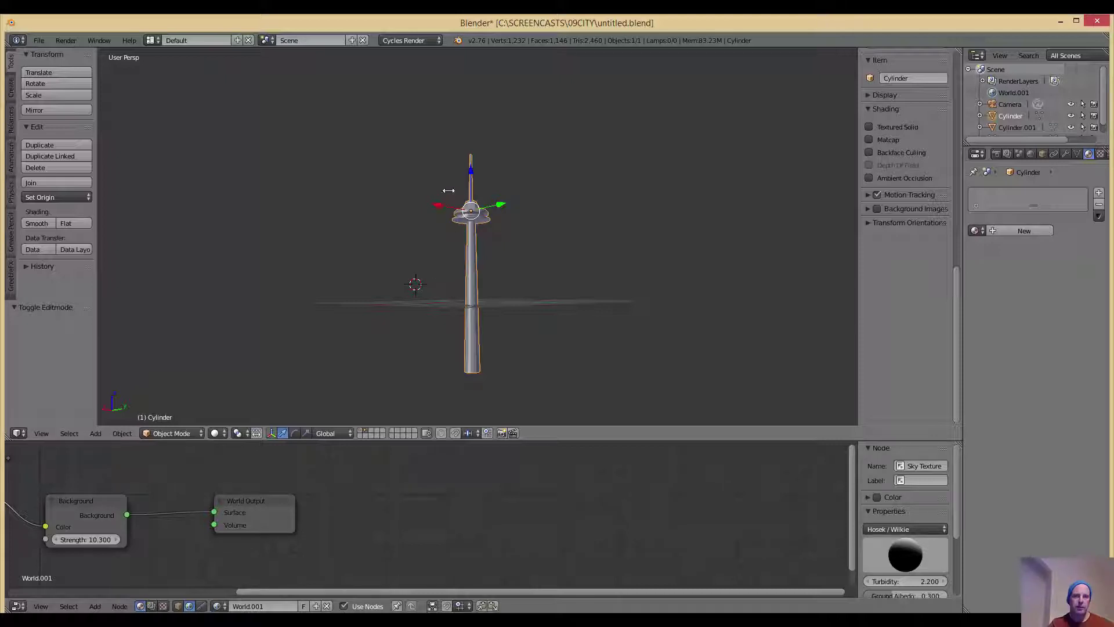
pyautogui.moveTo(468, 179); pyautogui.dragTo(462, 115)
pyautogui.moveTo(461, 116); pyautogui.dragTo(453, 207, button='middle')
pyautogui.scroll(4, 455, 302)
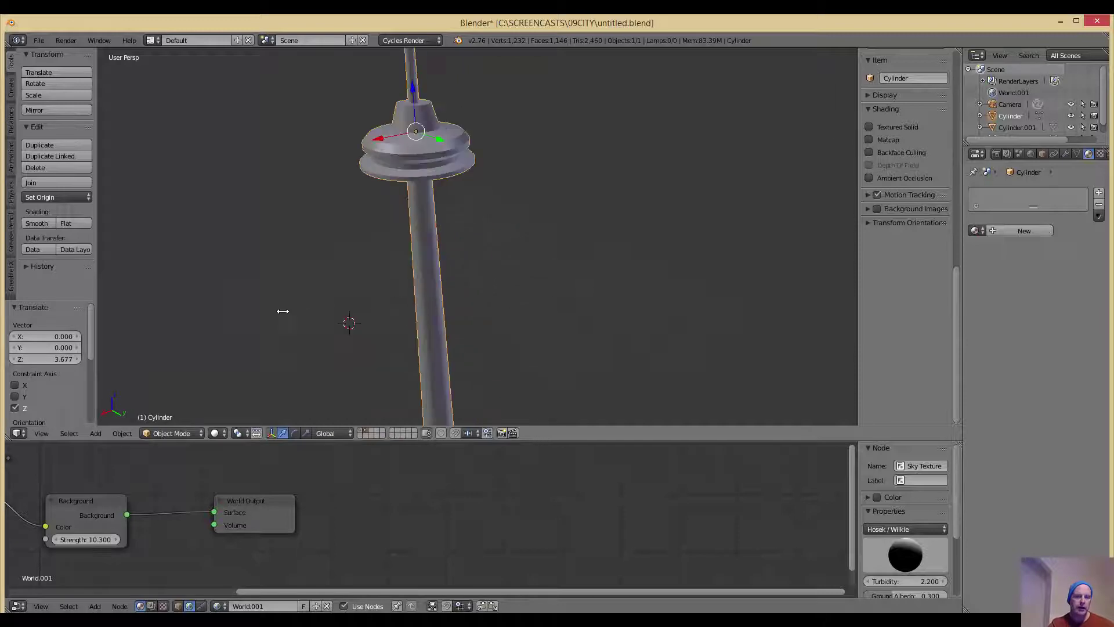
# Add a plane scaled to about 5.098 and position it under the tower's base, lowering it about 0.947 along Z
pyautogui.click(94, 433)
pyautogui.moveTo(100, 421)
pyautogui.click(171, 422)
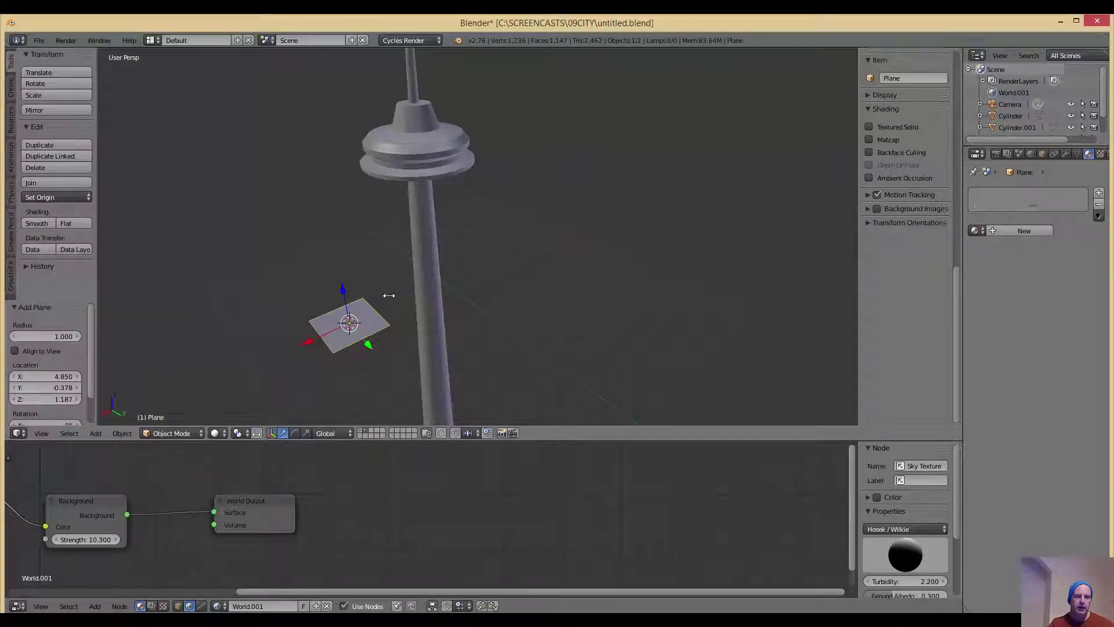
pyautogui.scroll(-3, 389, 296)
pyautogui.click(394, 296)
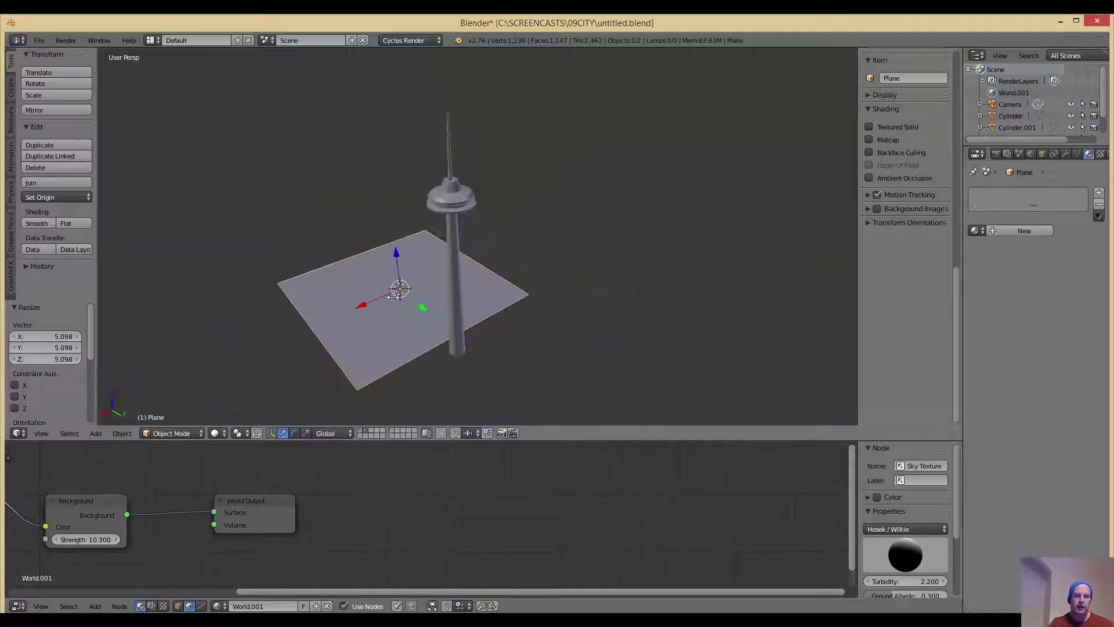
pyautogui.moveTo(416, 302); pyautogui.dragTo(475, 350)
pyautogui.moveTo(456, 313); pyautogui.dragTo(454, 330)
# Add a Sun lamp and raise it about 9.49 along Z above the scene
pyautogui.click(94, 431)
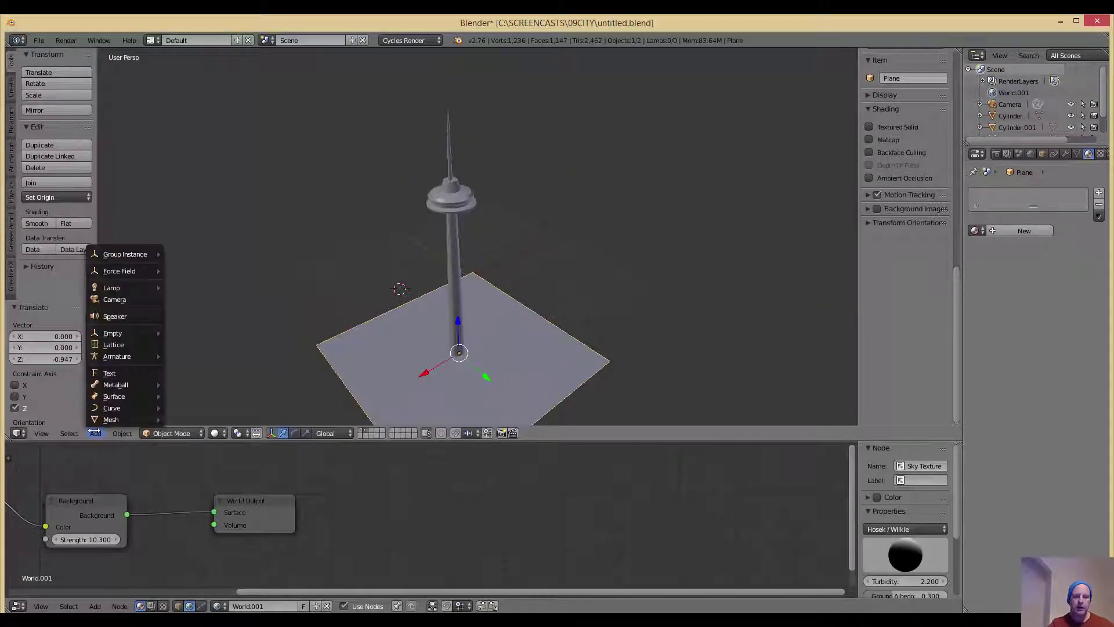
pyautogui.moveTo(110, 333)
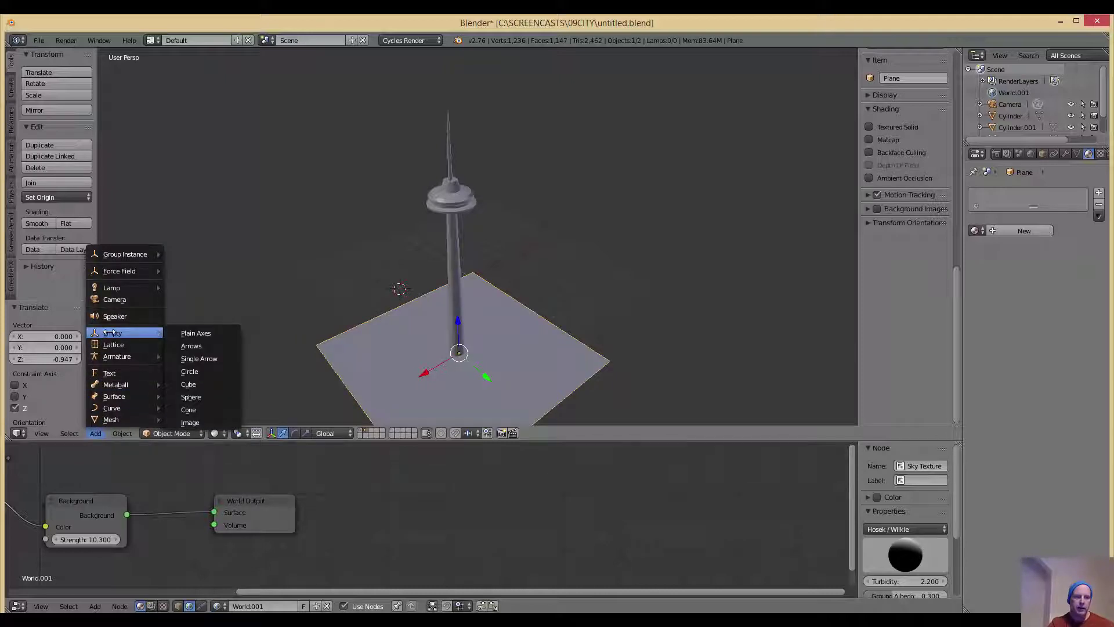
pyautogui.moveTo(119, 287)
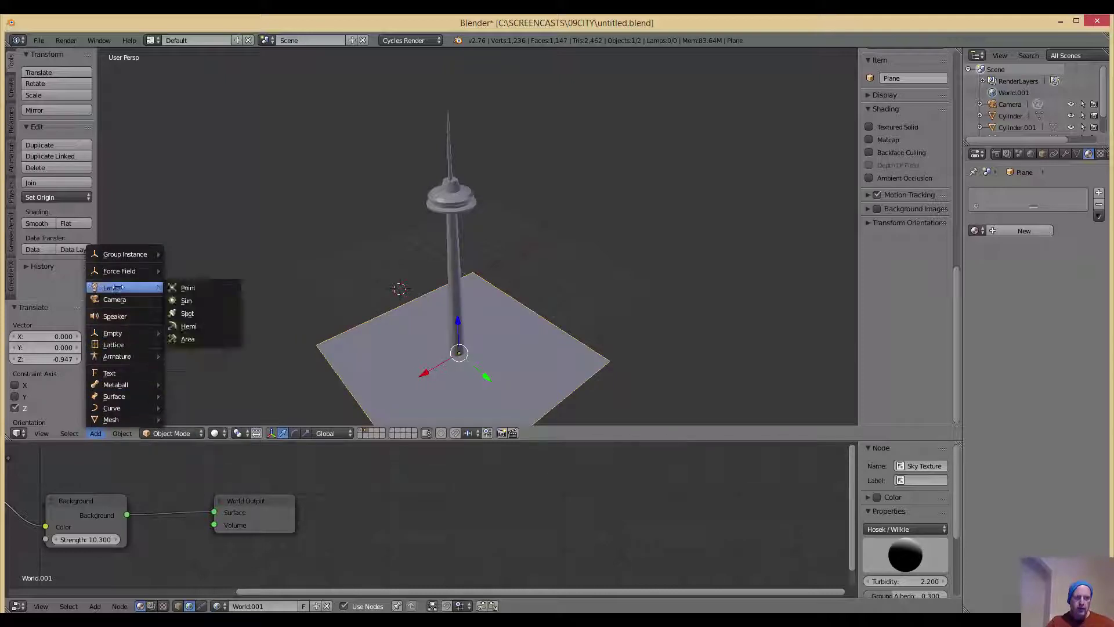
pyautogui.click(187, 300)
pyautogui.press('g')
pyautogui.press('z')
pyautogui.click(391, 95)
# Rotate the Sun lamp about -53.478° so its light falls diagonally past the tower
pyautogui.press('r')
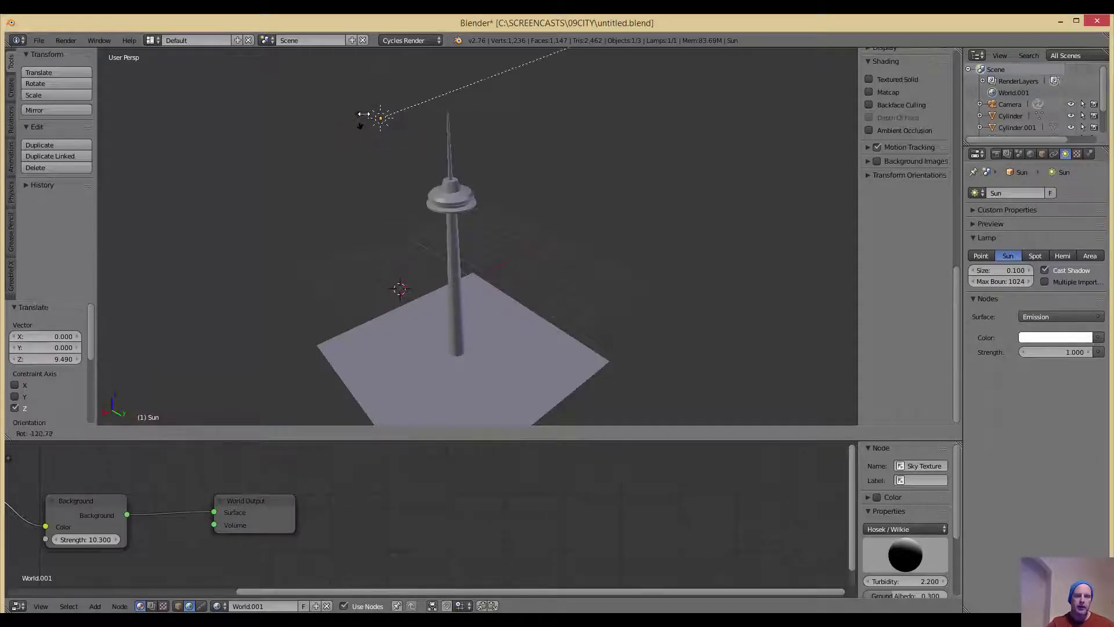
pyautogui.click(375, 135)
pyautogui.moveTo(521, 172); pyautogui.dragTo(506, 173, button='middle')
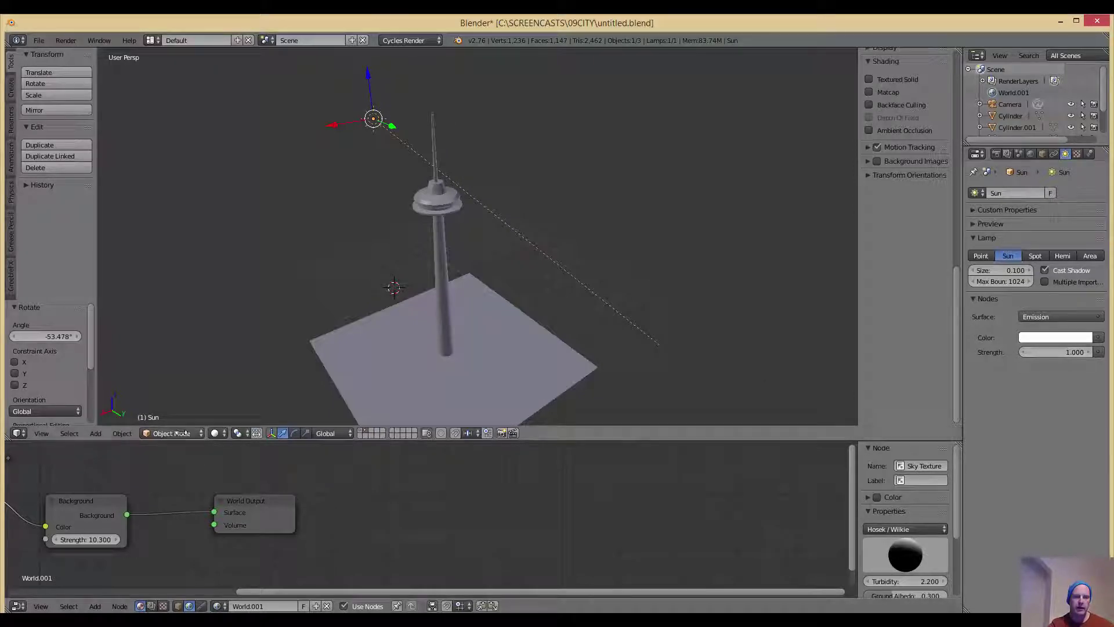
# Switch the viewport to Rendered shading and examine the tower's lighting and its shadow on the plane
pyautogui.click(218, 433)
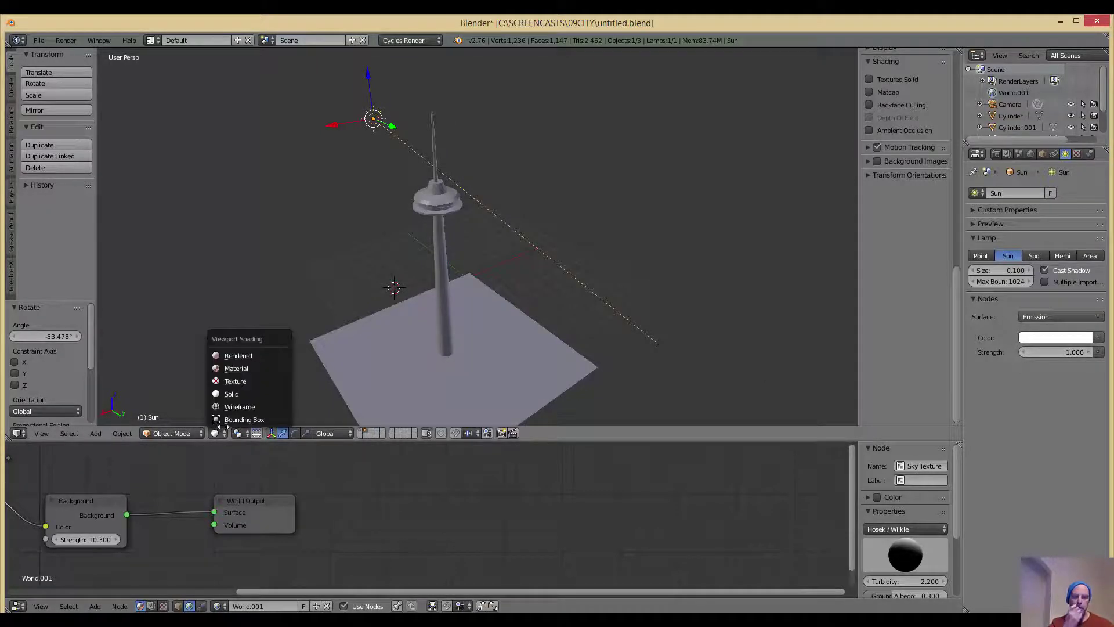
pyautogui.click(232, 355)
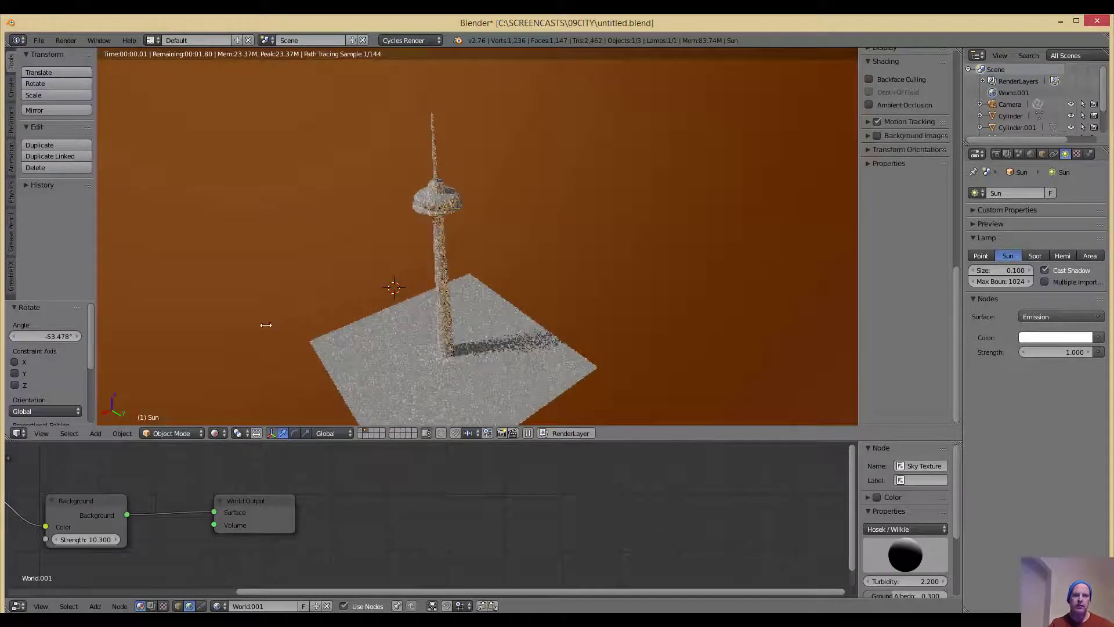
pyautogui.moveTo(309, 273); pyautogui.dragTo(406, 233, button='middle')
pyautogui.scroll(-1, 405, 233)
pyautogui.scroll(6, 405, 233)
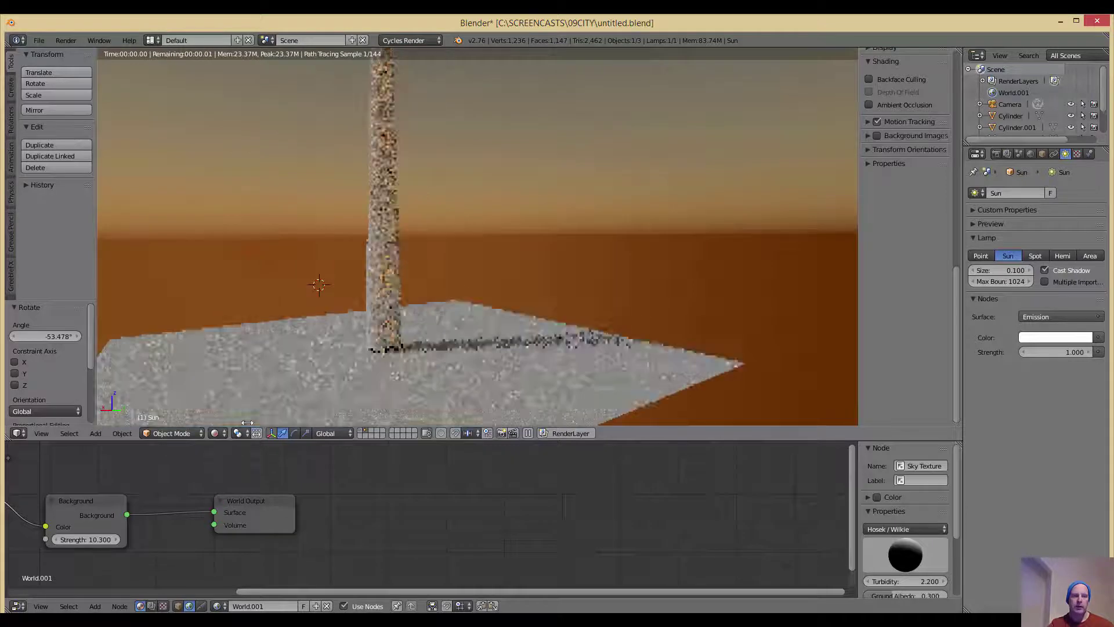
# Unlink the World.001 environment from the scene and create a new world in the Node Editor
pyautogui.scroll(-3, 110, 531)
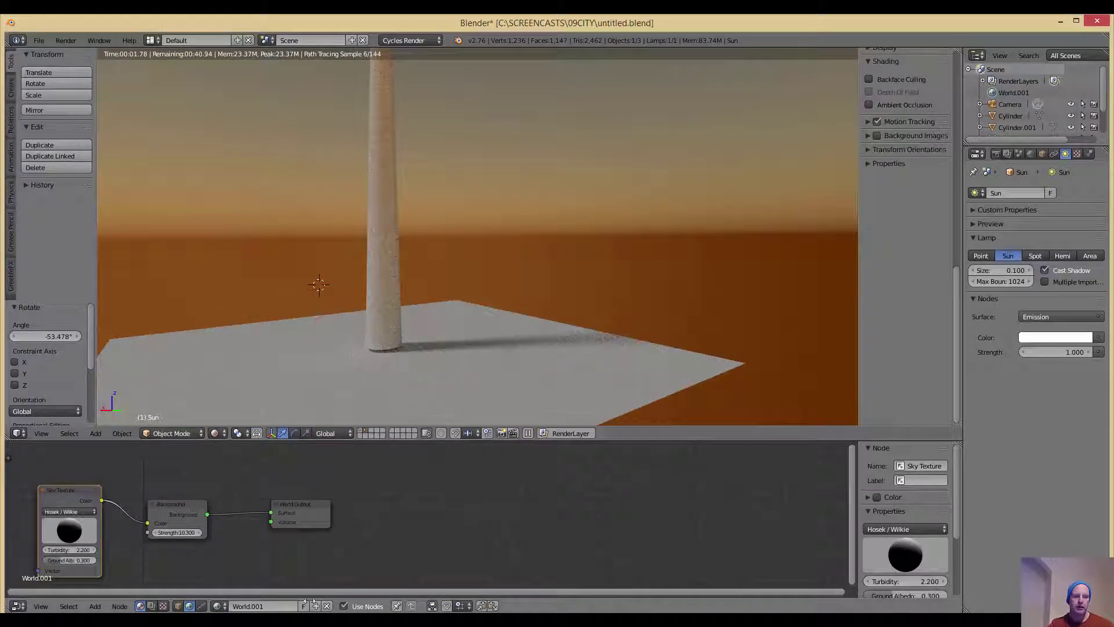
pyautogui.click(327, 605)
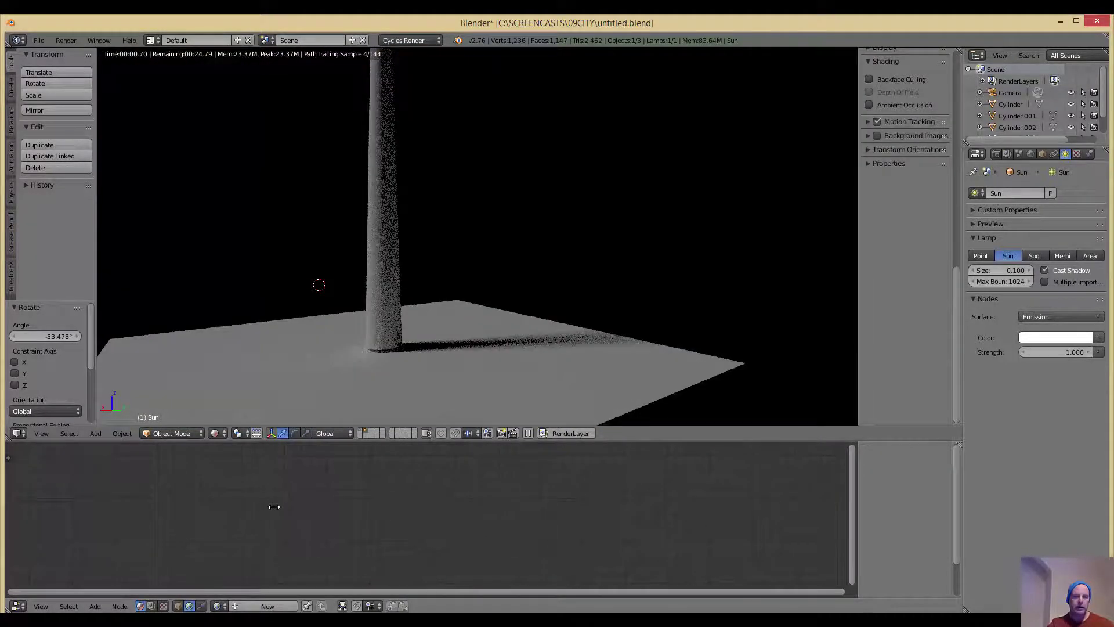
pyautogui.click(17, 606)
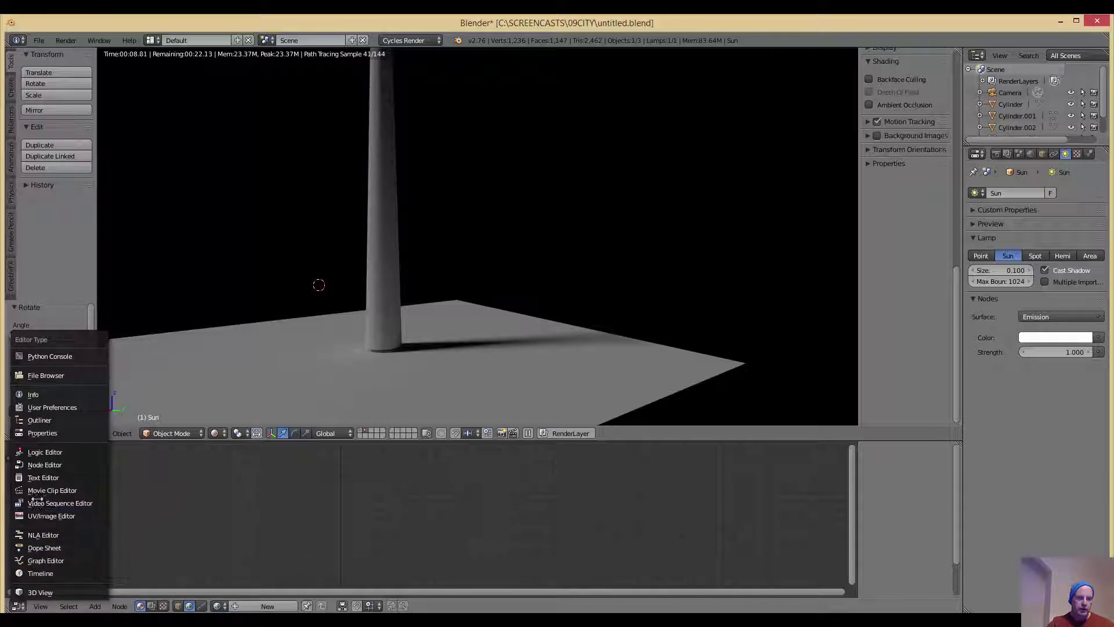
pyautogui.click(36, 464)
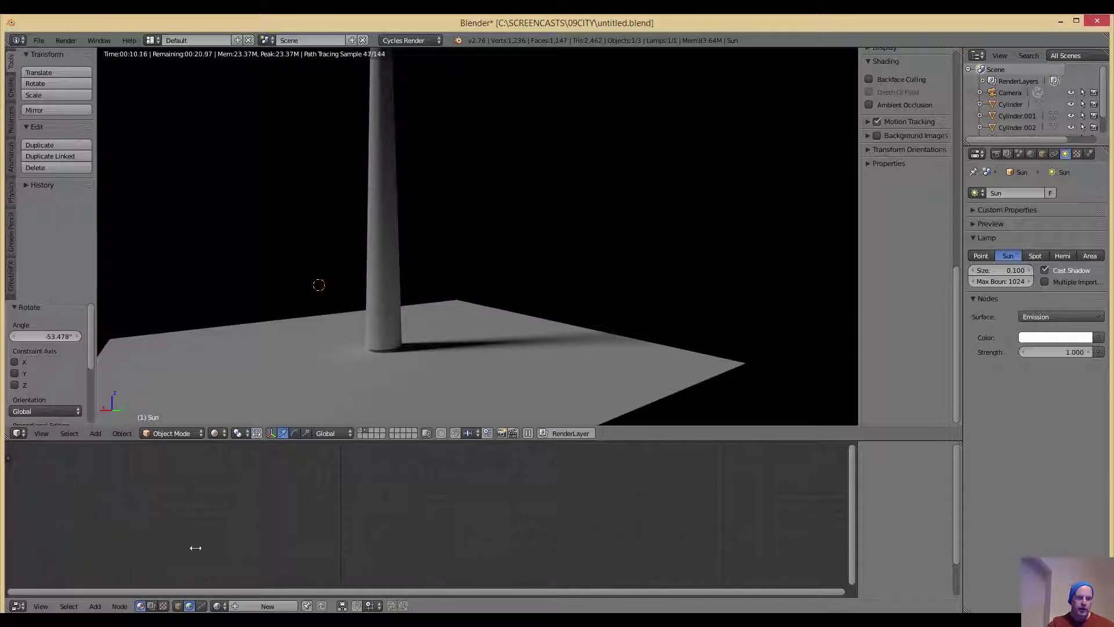
pyautogui.click(215, 605)
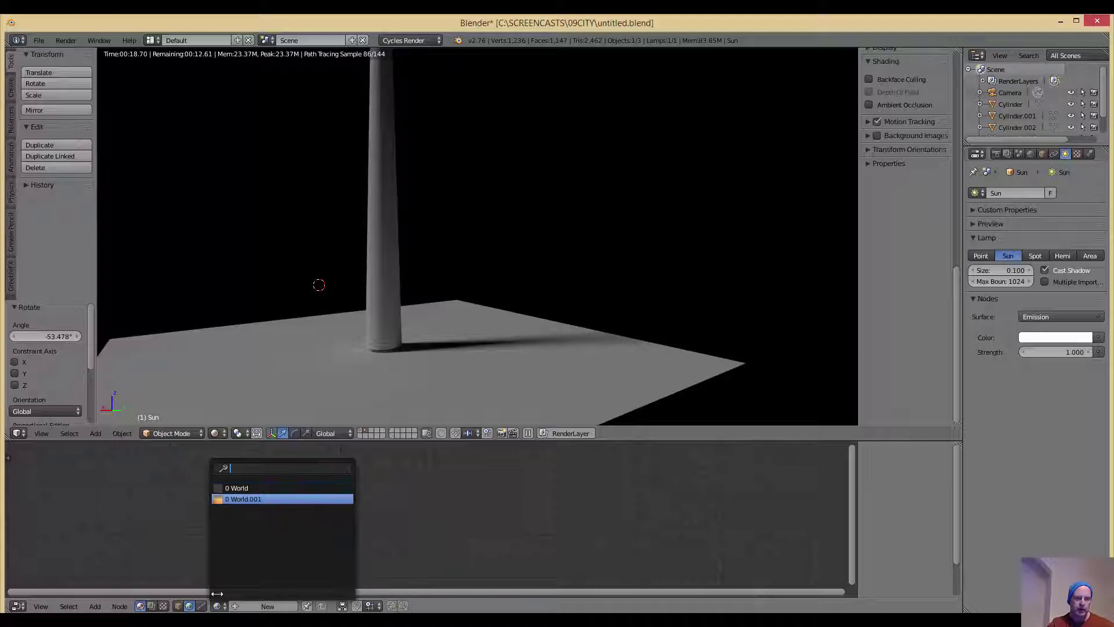
pyautogui.click(138, 556)
pyautogui.click(268, 606)
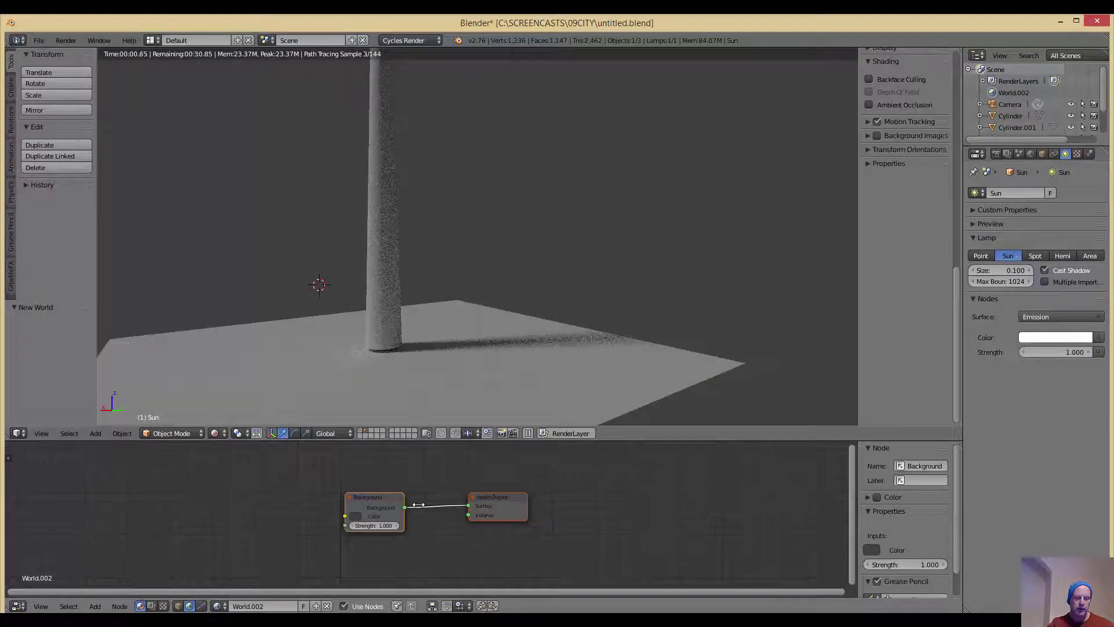
pyautogui.scroll(2, 415, 506)
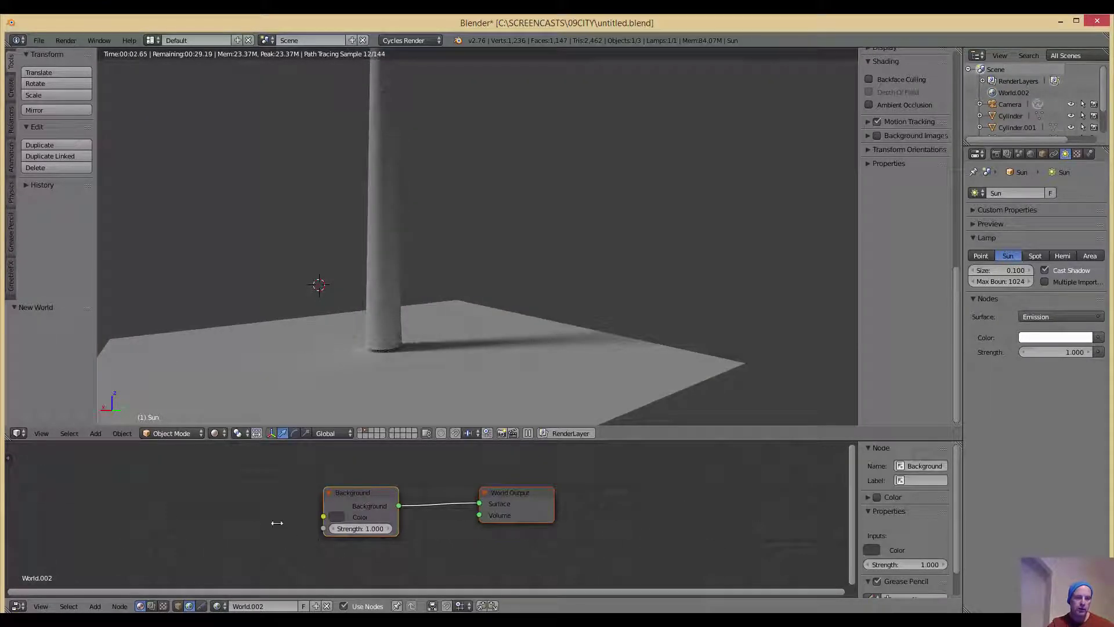
# Add a Sky Texture node and connect its Color output to the Background node's Color input
pyautogui.click(95, 606)
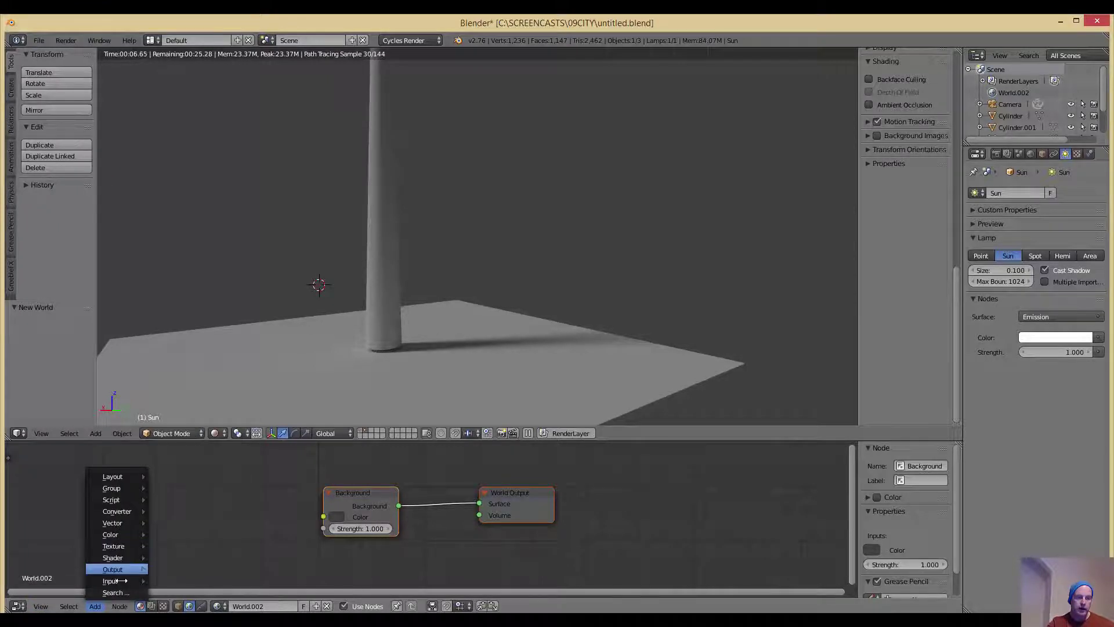
pyautogui.moveTo(114, 546)
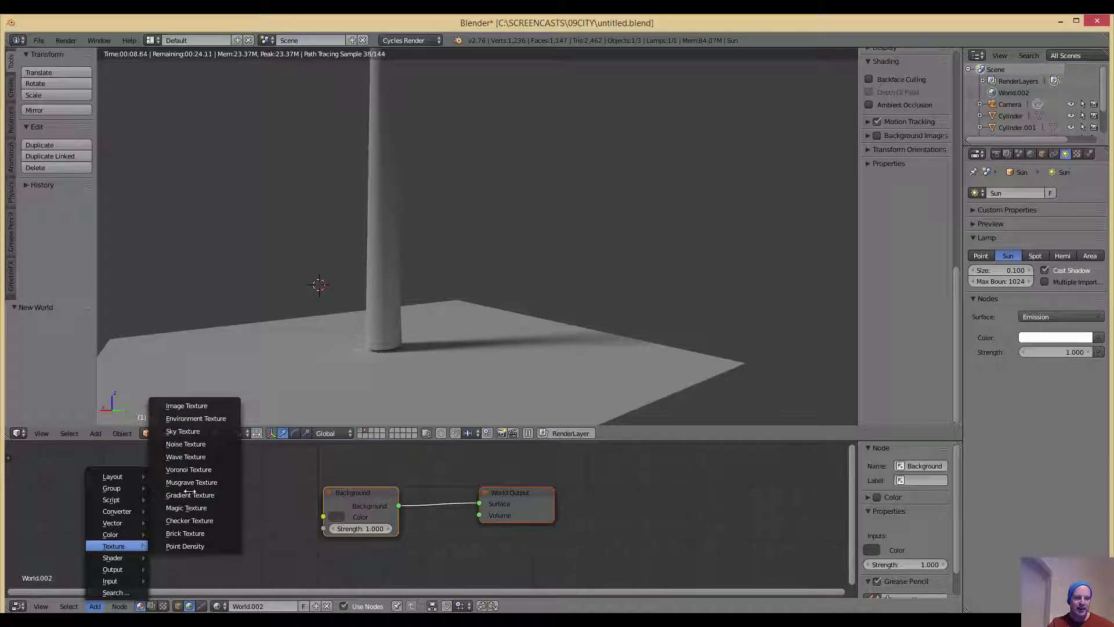
pyautogui.click(198, 428)
pyautogui.click(206, 483)
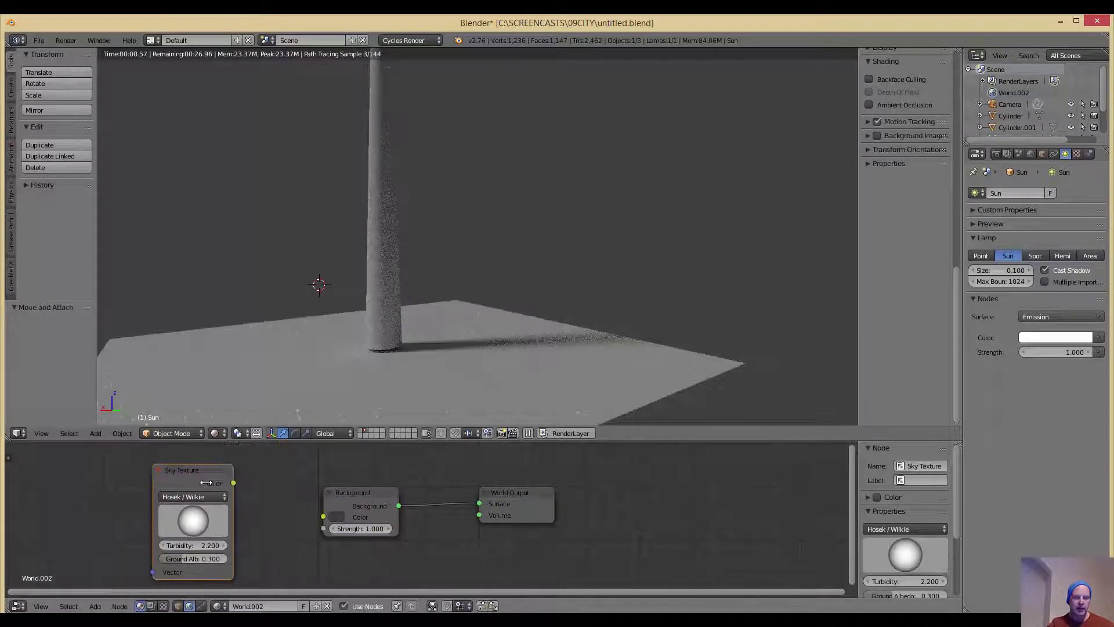
pyautogui.moveTo(233, 482); pyautogui.dragTo(323, 516)
# Turn the Sky Texture node's sun direction to give the render a dark, dusk-like sky
pyautogui.scroll(-6, 299, 254)
pyautogui.scroll(5, 313, 224)
pyautogui.moveTo(324, 273); pyautogui.dragTo(533, 310, button='middle')
pyautogui.scroll(6, 366, 261)
pyautogui.moveTo(193, 520); pyautogui.dragTo(224, 457)
pyautogui.scroll(-4, 328, 329)
pyautogui.moveTo(329, 328); pyautogui.dragTo(394, 290, button='middle')
pyautogui.scroll(4, 383, 309)
# Switch the viewport to Texture shading and select the tower
pyautogui.click(214, 432)
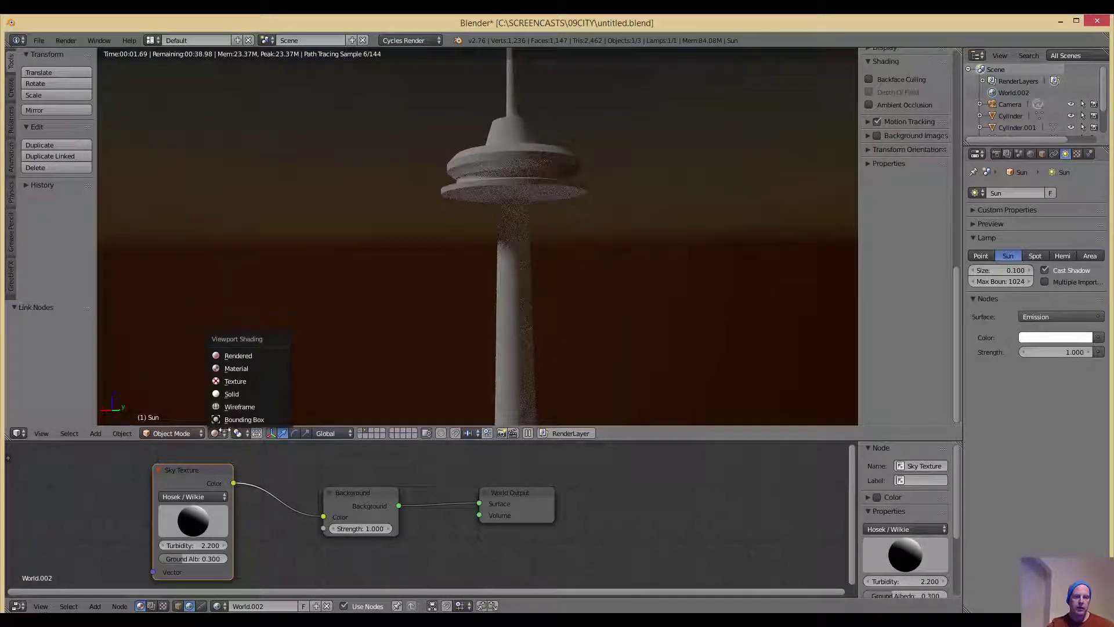
pyautogui.click(233, 381)
pyautogui.scroll(-3, 348, 308)
pyautogui.rightClick(388, 287)
pyautogui.scroll(4, 354, 278)
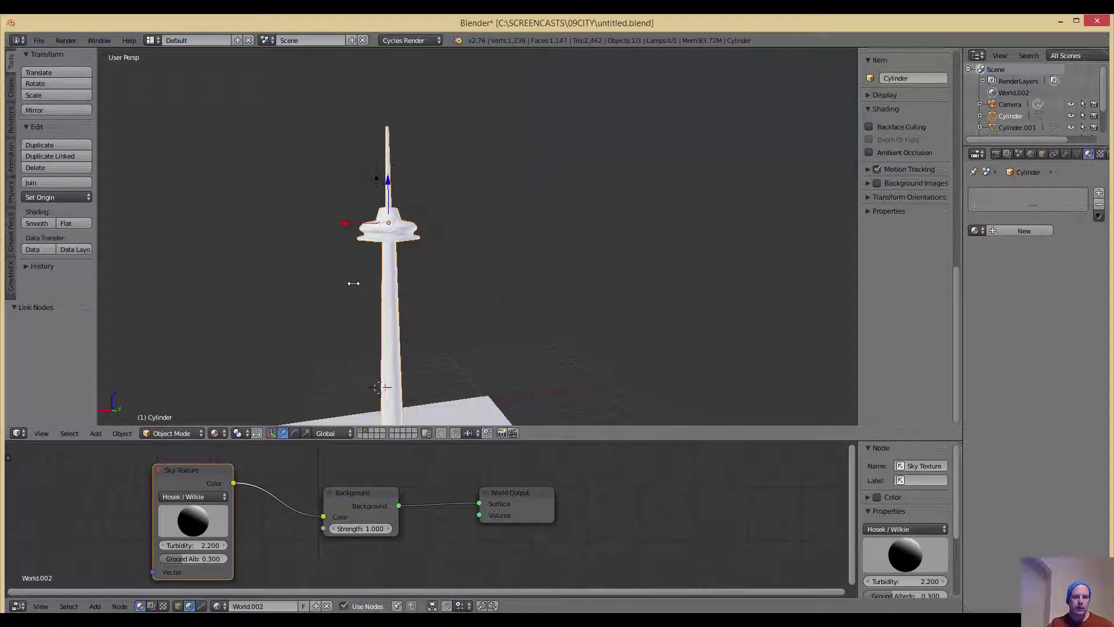
# Export the selected tower in STL format as CNstl to the C:\SCREENCASTS\09CITY folder
pyautogui.scroll(-3, 411, 224)
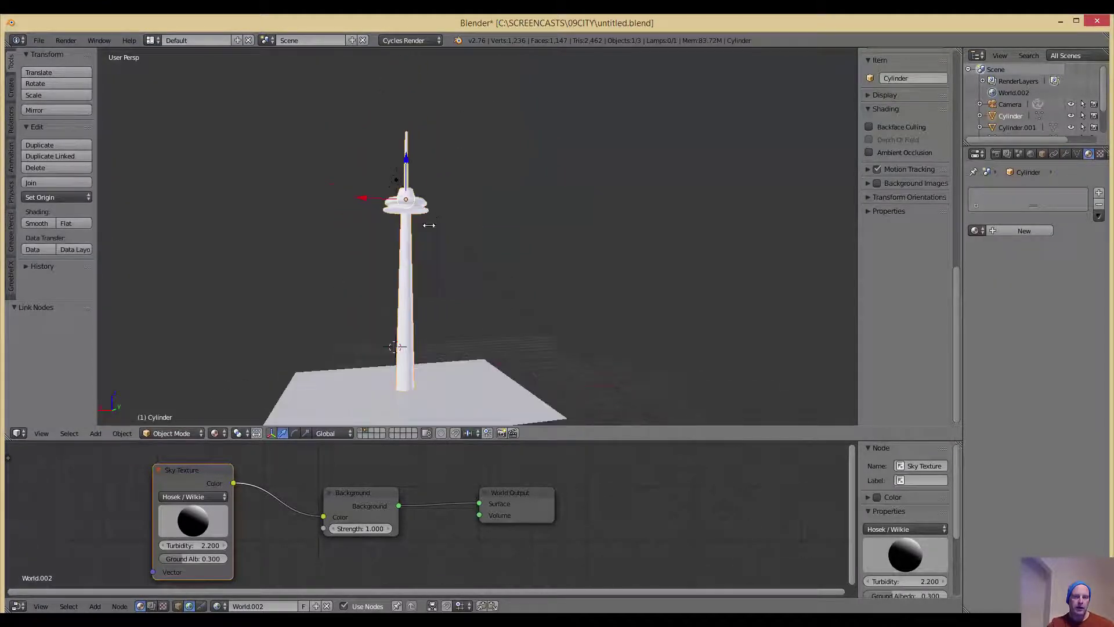
pyautogui.scroll(5, 423, 286)
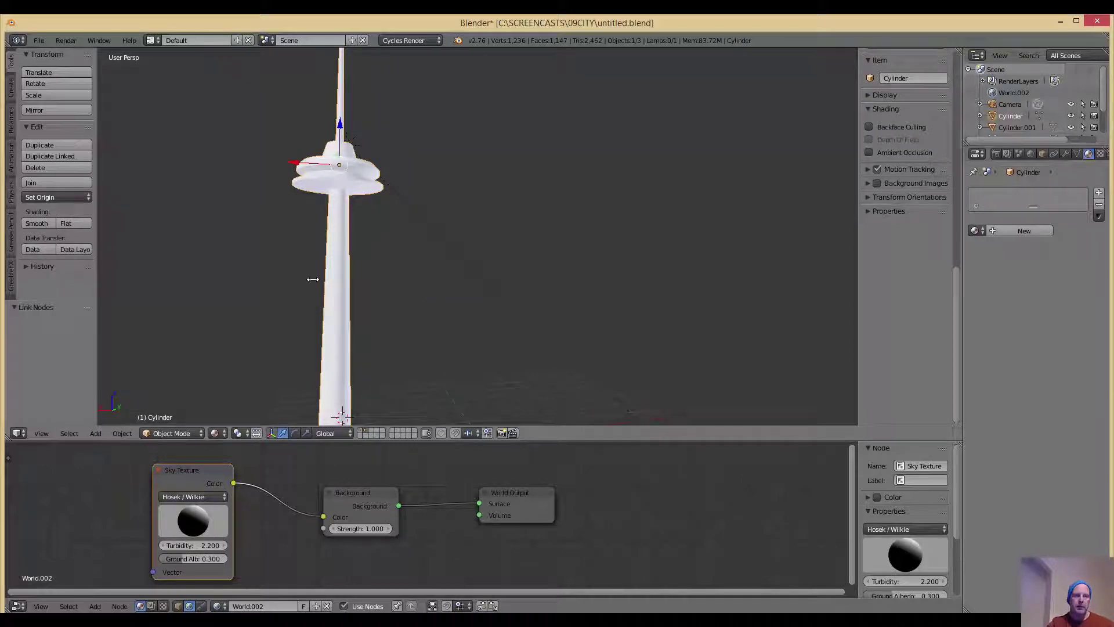
pyautogui.click(38, 40)
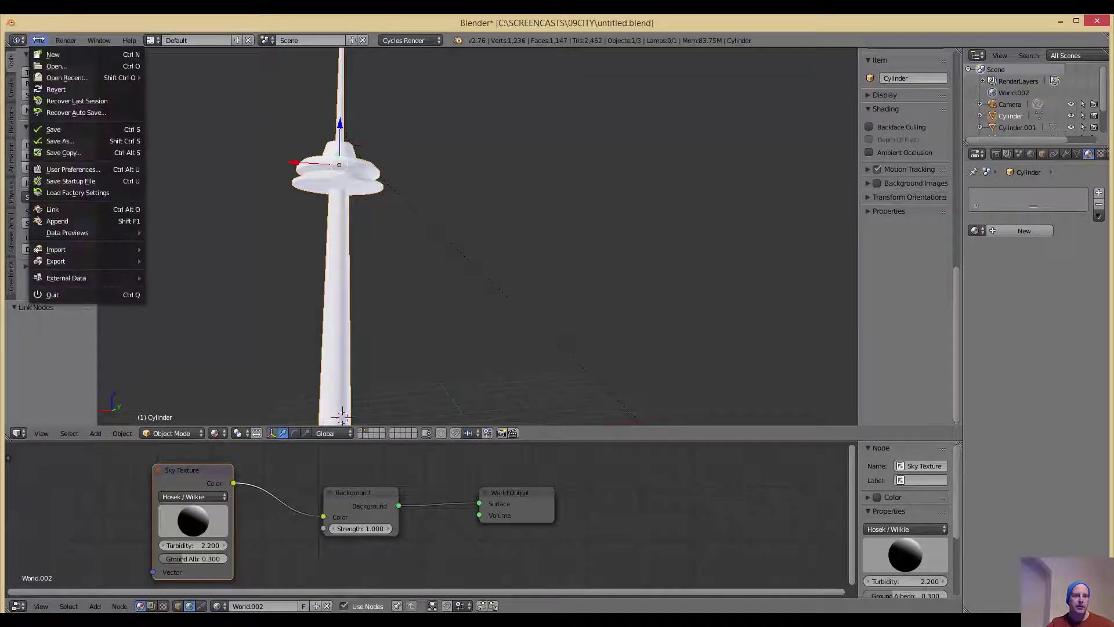
pyautogui.moveTo(89, 261)
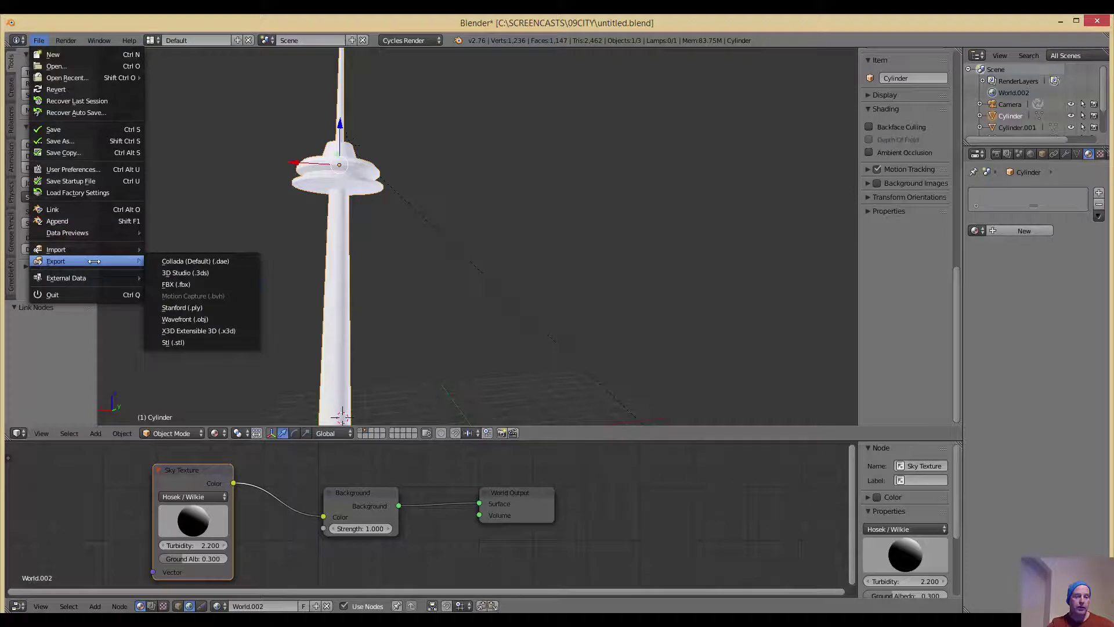
pyautogui.click(184, 342)
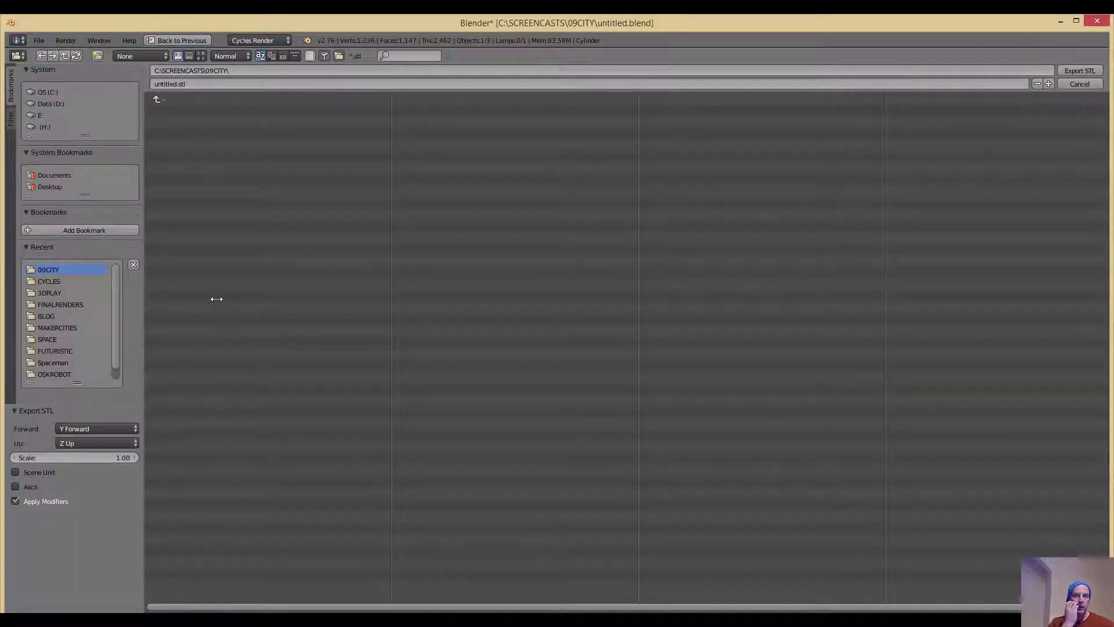
pyautogui.click(167, 86)
pyautogui.write('CN')
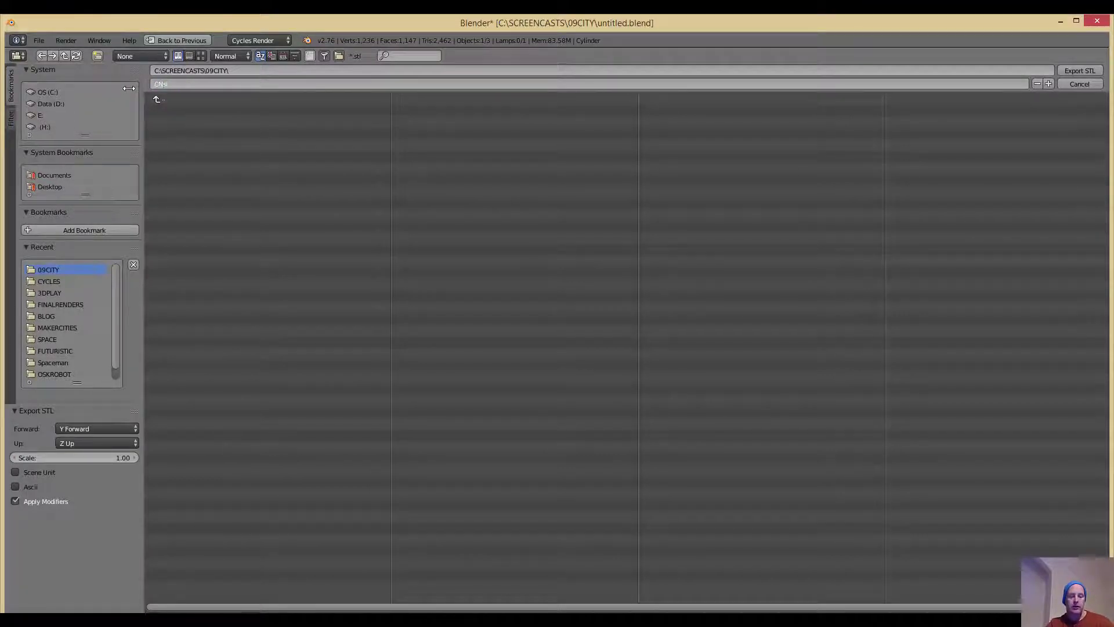
pyautogui.click(1080, 70)
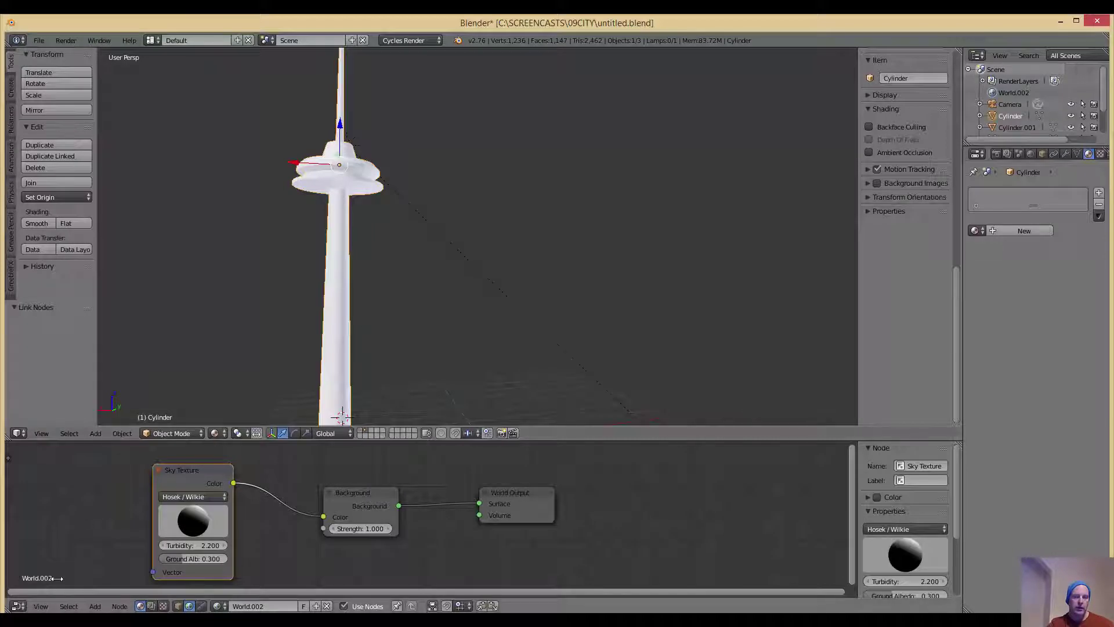
# Switch to Cura and view the empty Ultimaker 2 build platform from the front
pyautogui.press('super')
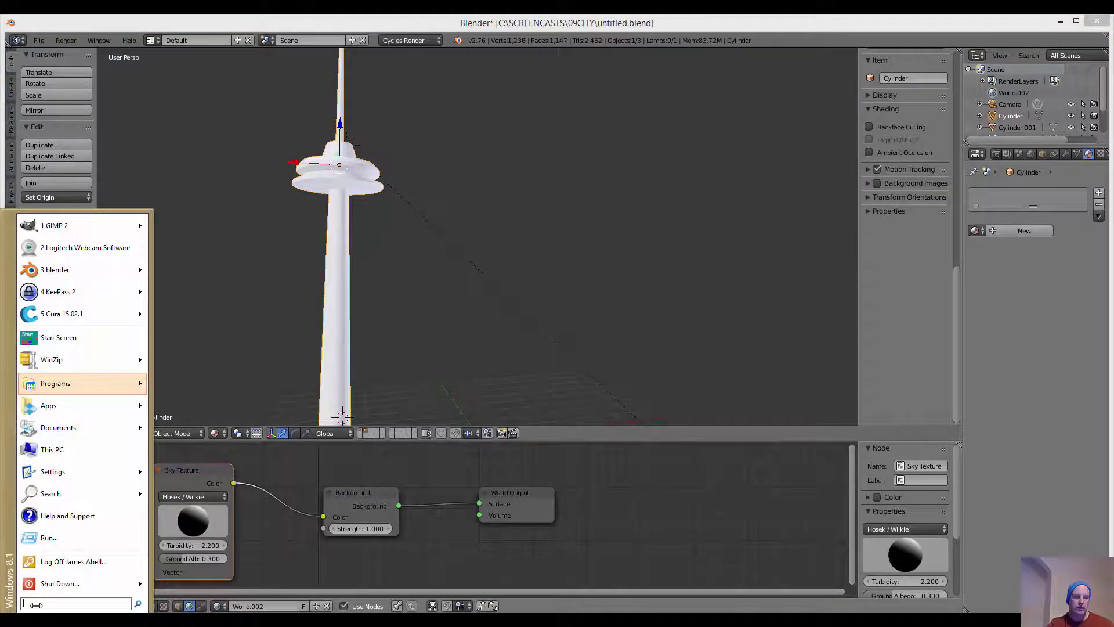
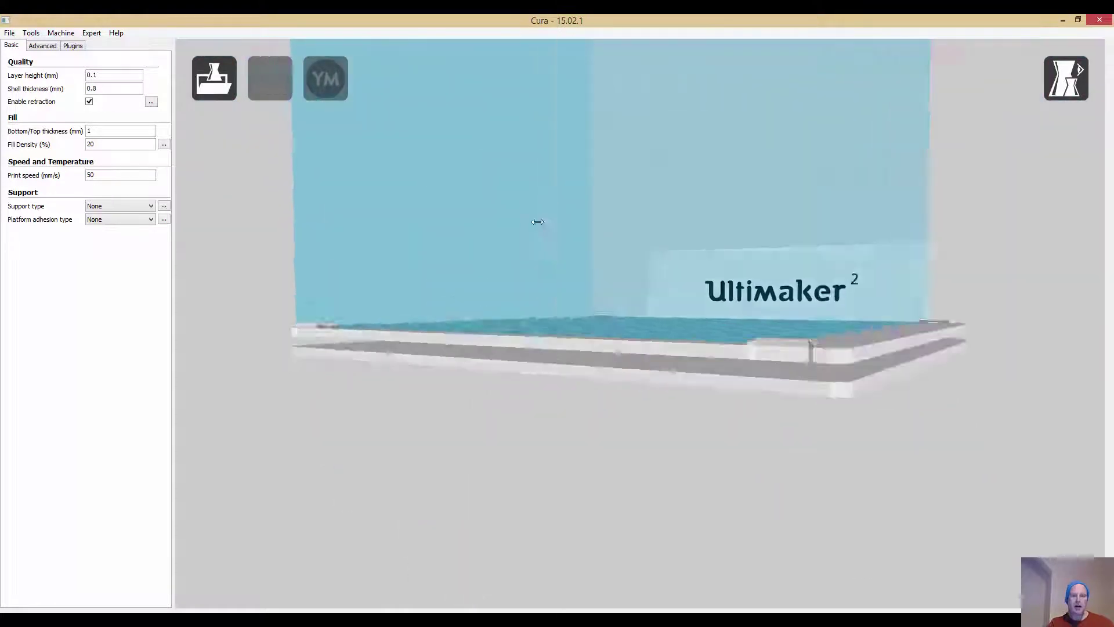
pyautogui.scroll(-3, 605, 243)
pyautogui.moveTo(653, 290); pyautogui.dragTo(626, 373, button='right')
pyautogui.scroll(3, 582, 378)
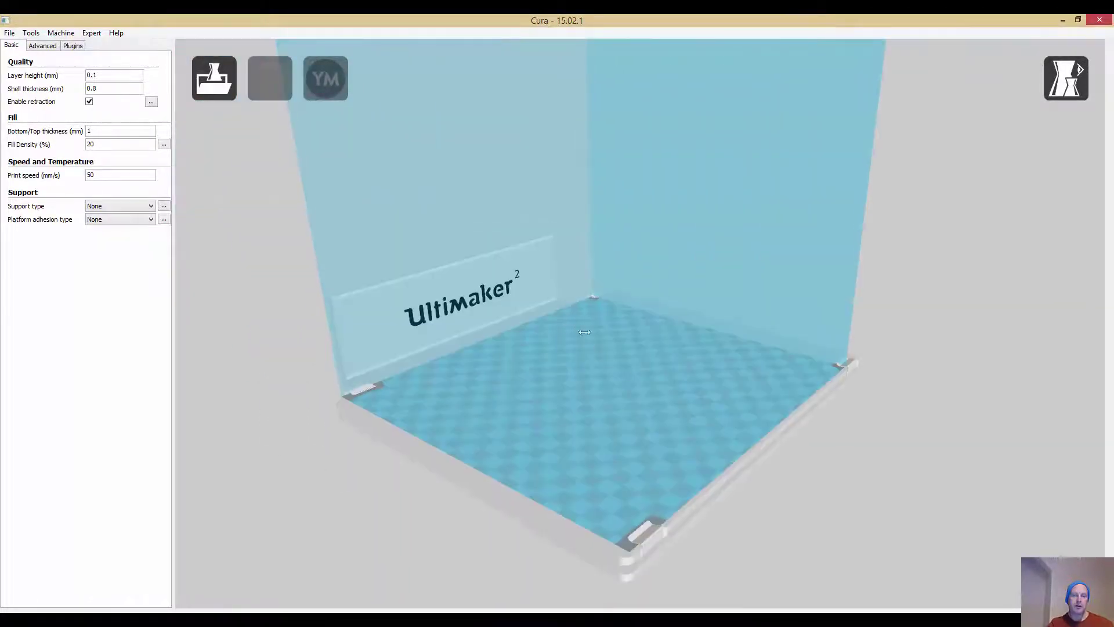
pyautogui.moveTo(585, 330); pyautogui.dragTo(208, 171, button='right')
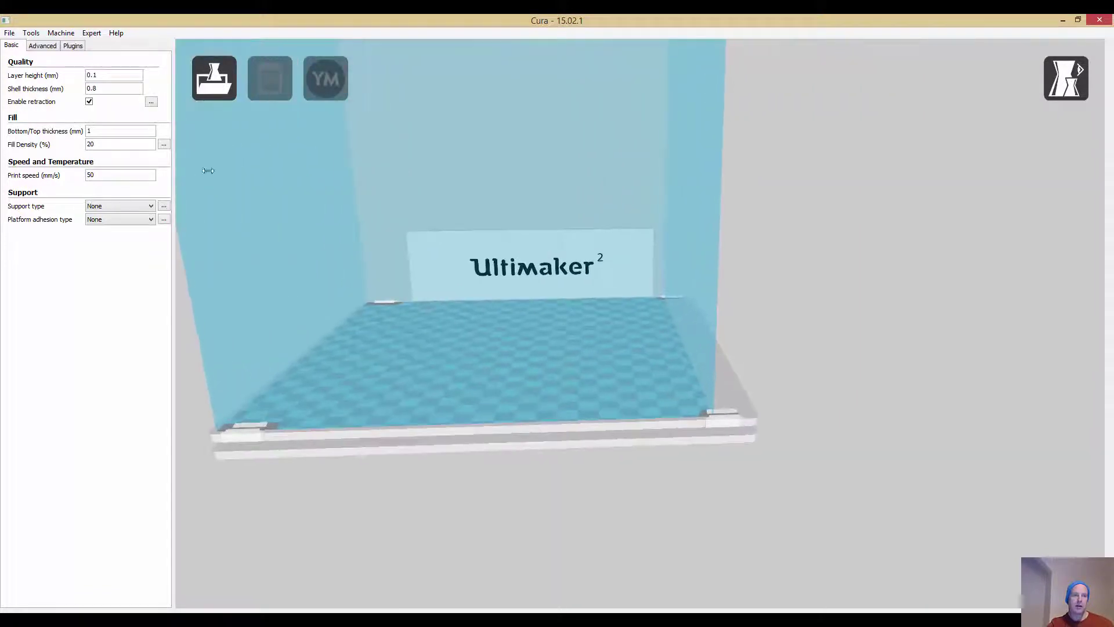
# Load the model file CNstl.stl from the C:\SCREENCASTS\09CITY folder onto the build platform
pyautogui.click(9, 33)
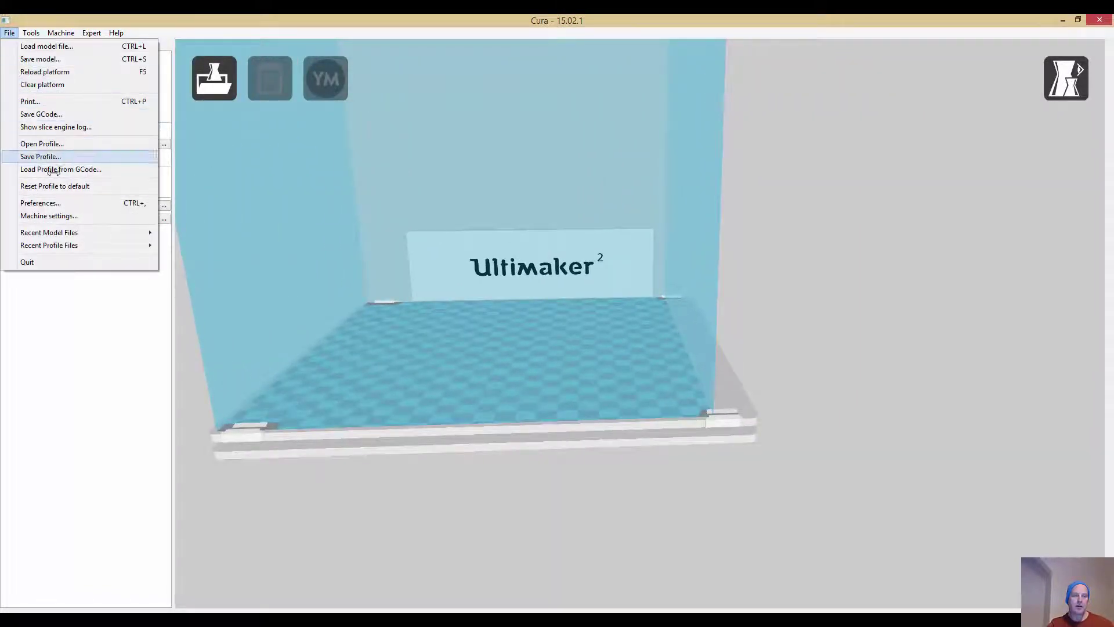
pyautogui.click(46, 46)
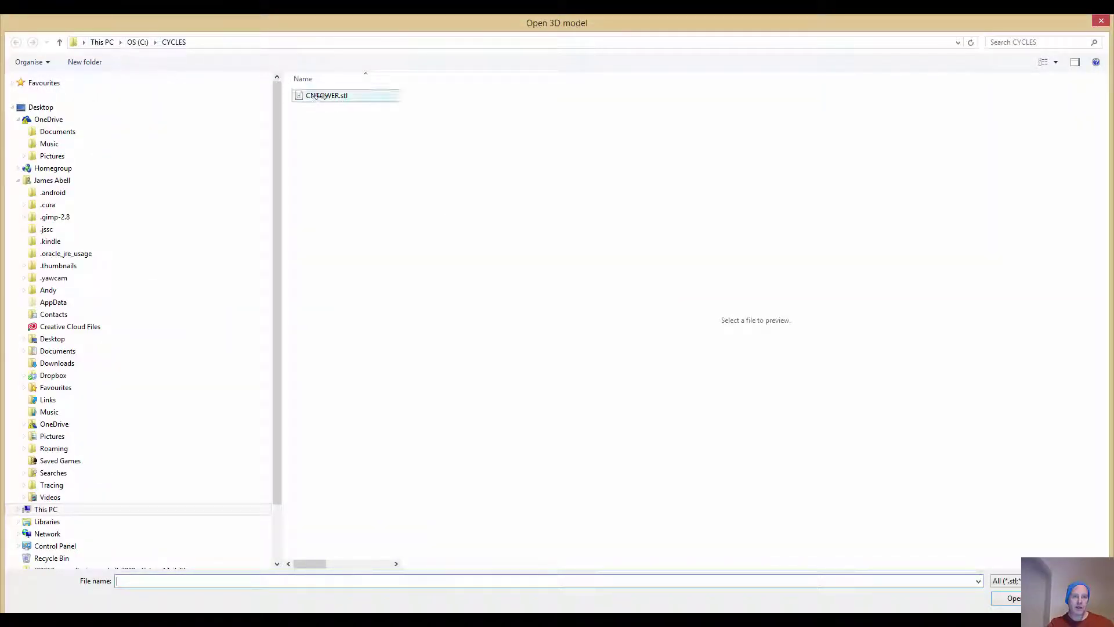
pyautogui.click(138, 42)
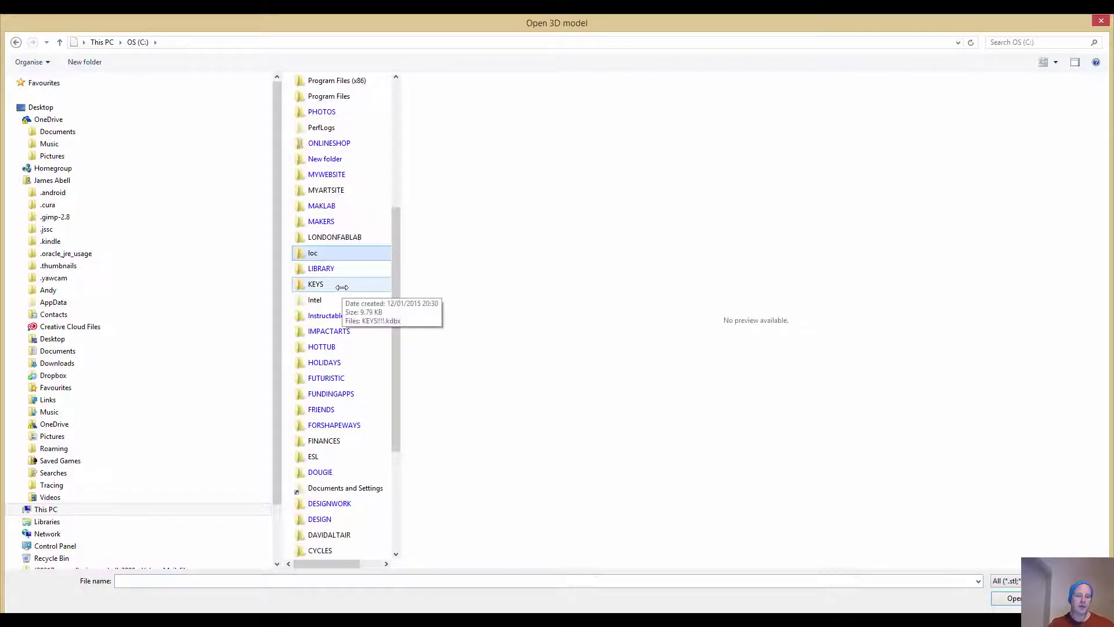
pyautogui.scroll(3, 342, 286)
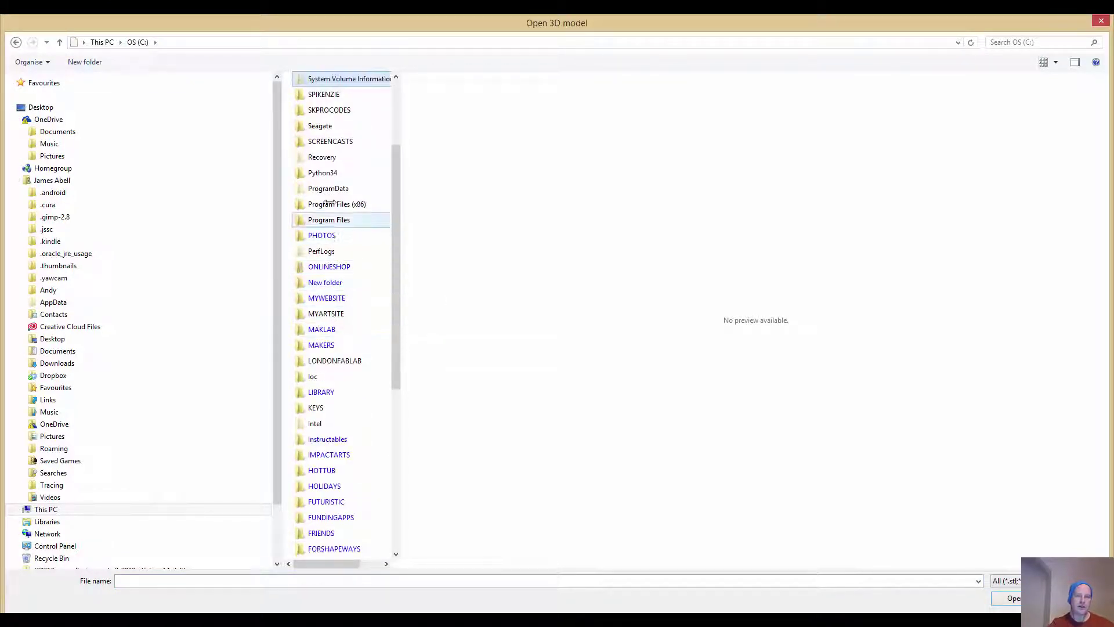
pyautogui.doubleClick(326, 142)
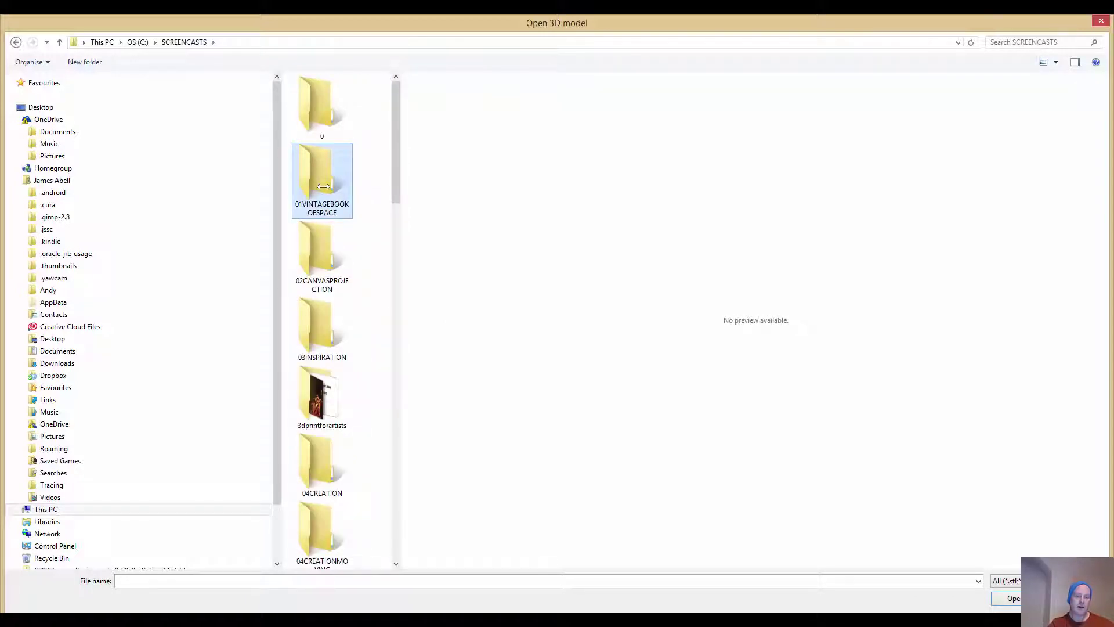
pyautogui.scroll(-3, 345, 376)
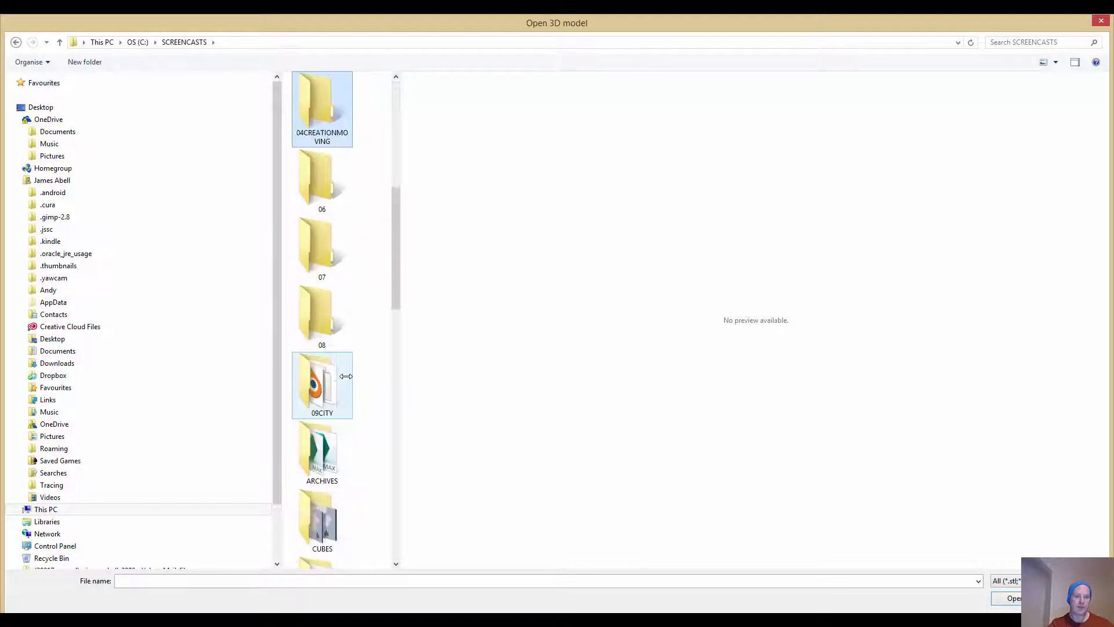
pyautogui.doubleClick(310, 406)
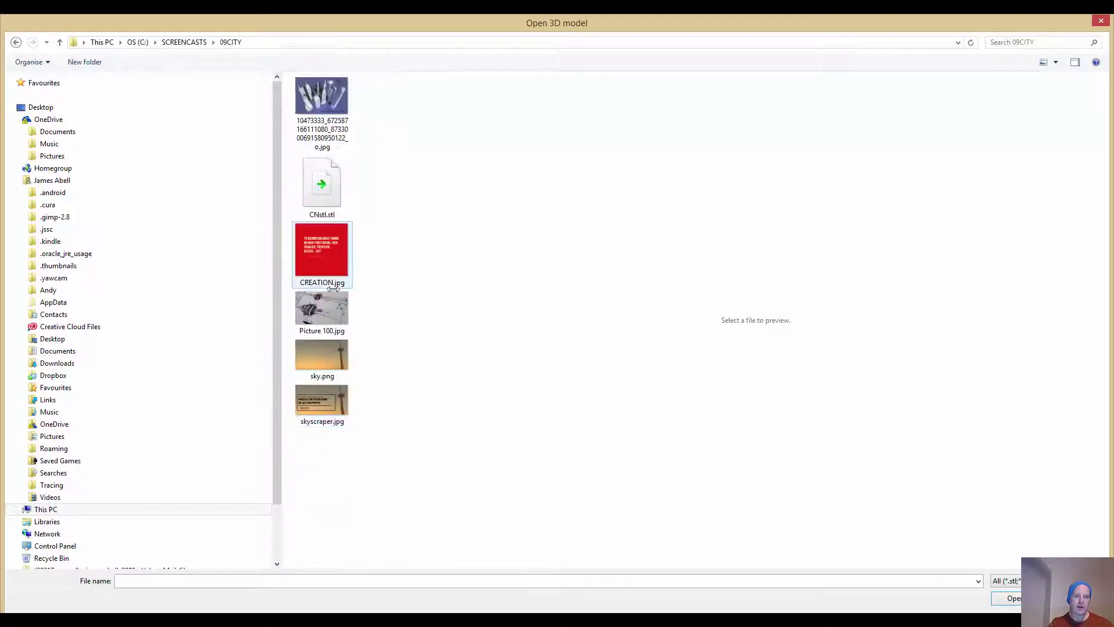
pyautogui.click(317, 185)
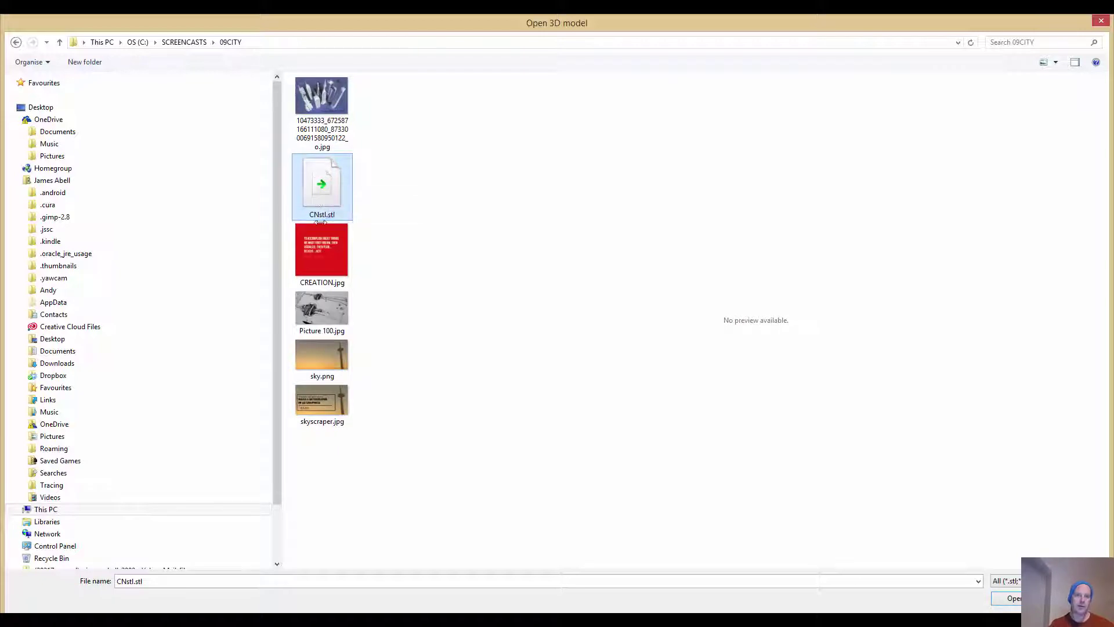
pyautogui.doubleClick(317, 190)
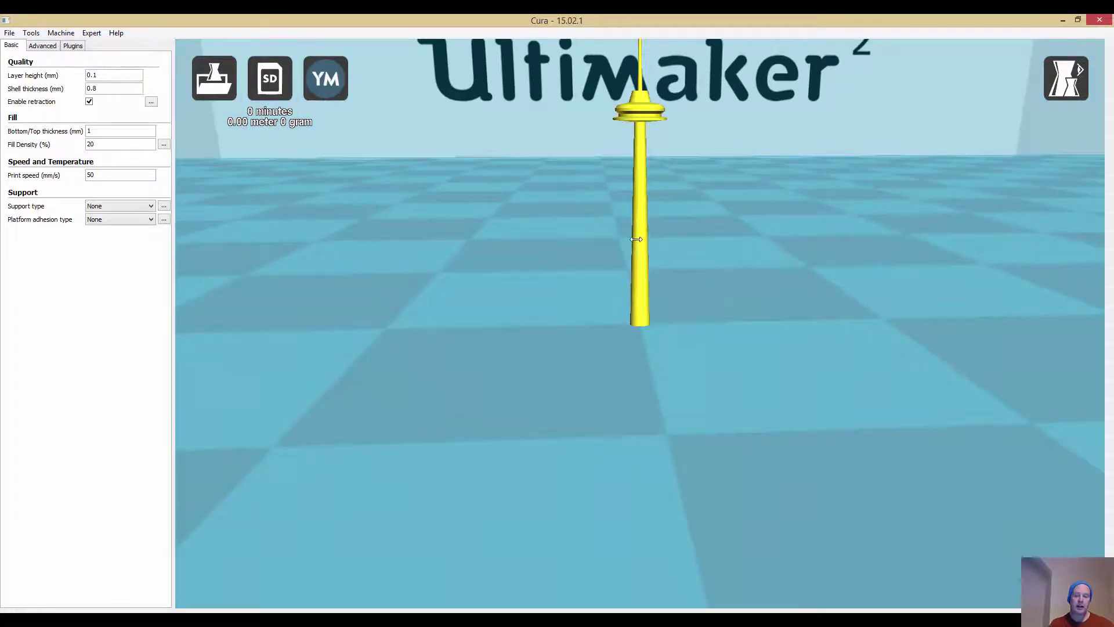
# Select the tower on the platform and scale it up uniformly to about 11.8 × 11.8 × 67.9 mm
pyautogui.moveTo(639, 239); pyautogui.dragTo(624, 271, button='middle')
pyautogui.scroll(3, 624, 271)
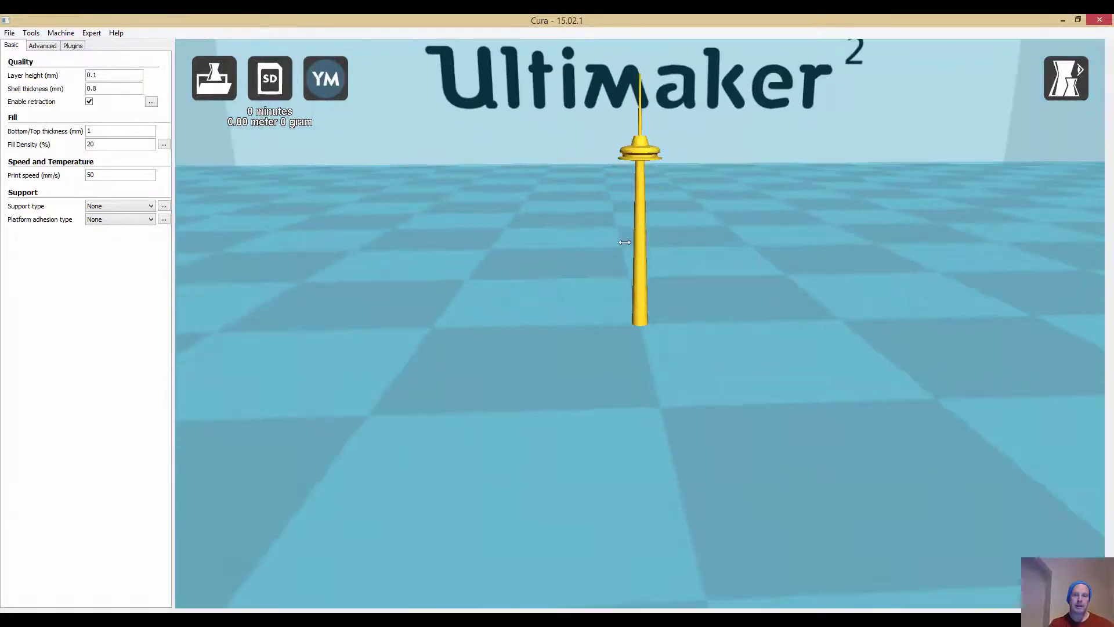
pyautogui.rightClick(641, 170)
pyautogui.click(641, 170)
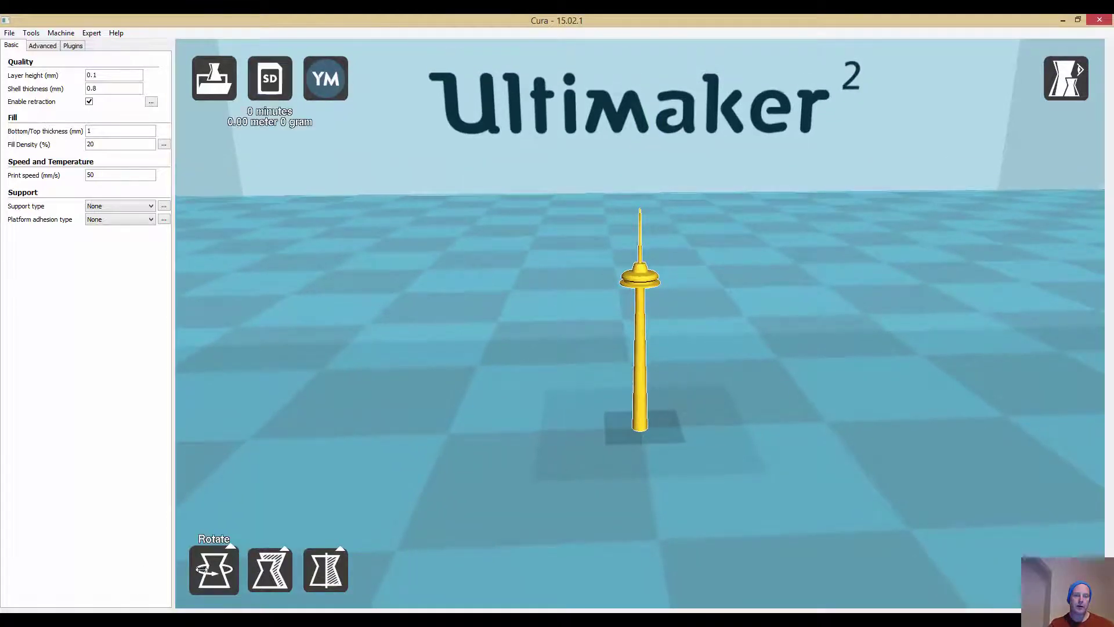
pyautogui.click(215, 565)
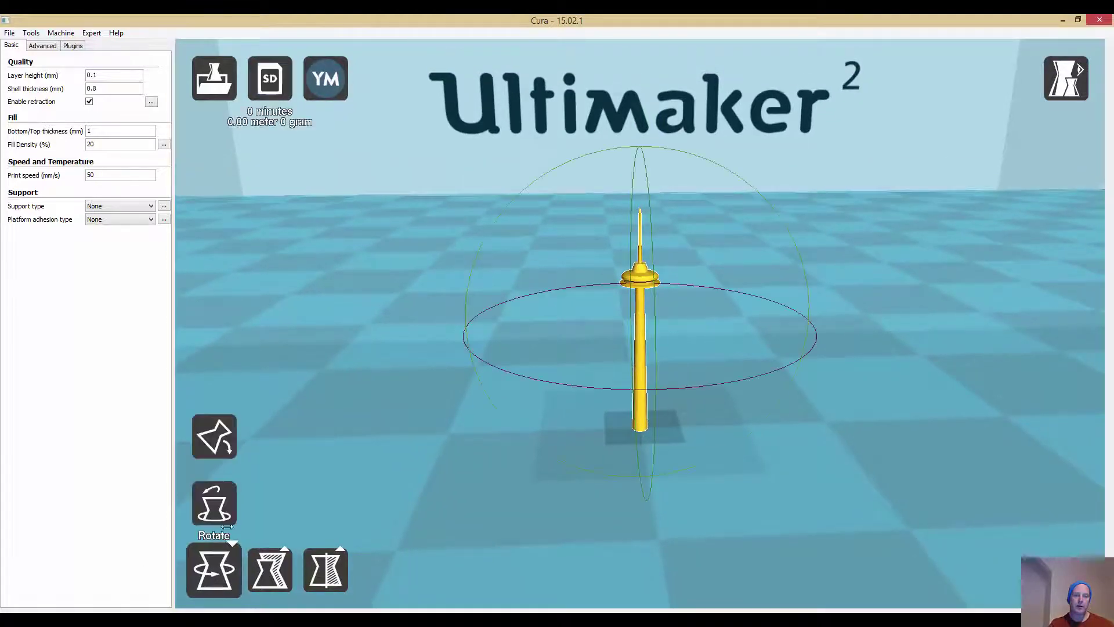
pyautogui.click(269, 569)
pyautogui.moveTo(677, 322); pyautogui.dragTo(803, 318)
pyautogui.moveTo(605, 269); pyautogui.dragTo(580, 261, button='right')
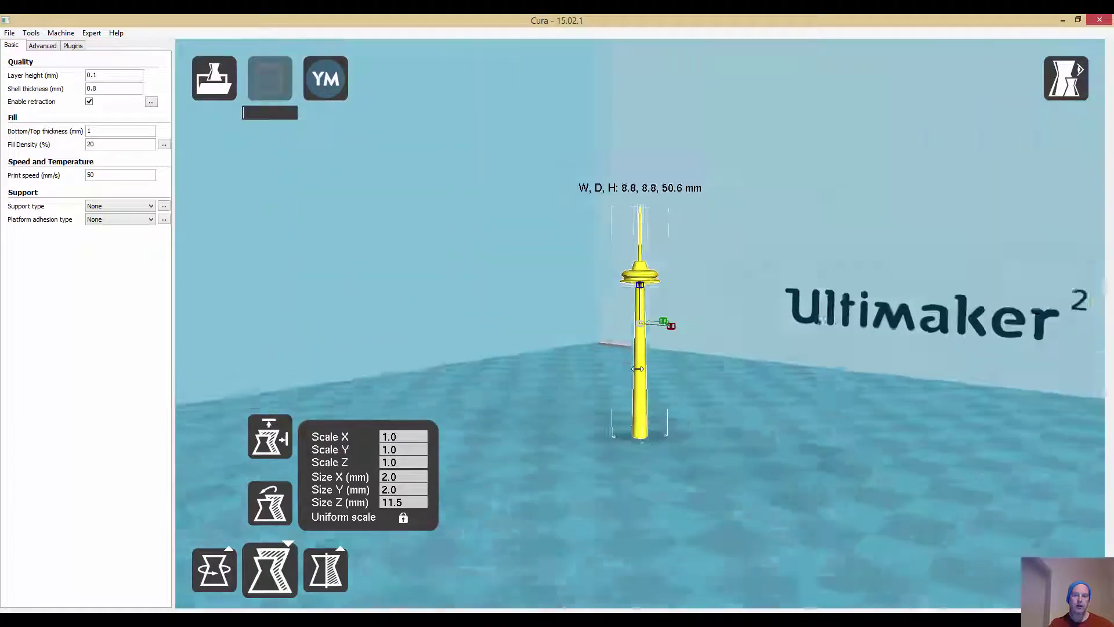
pyautogui.scroll(4, 581, 261)
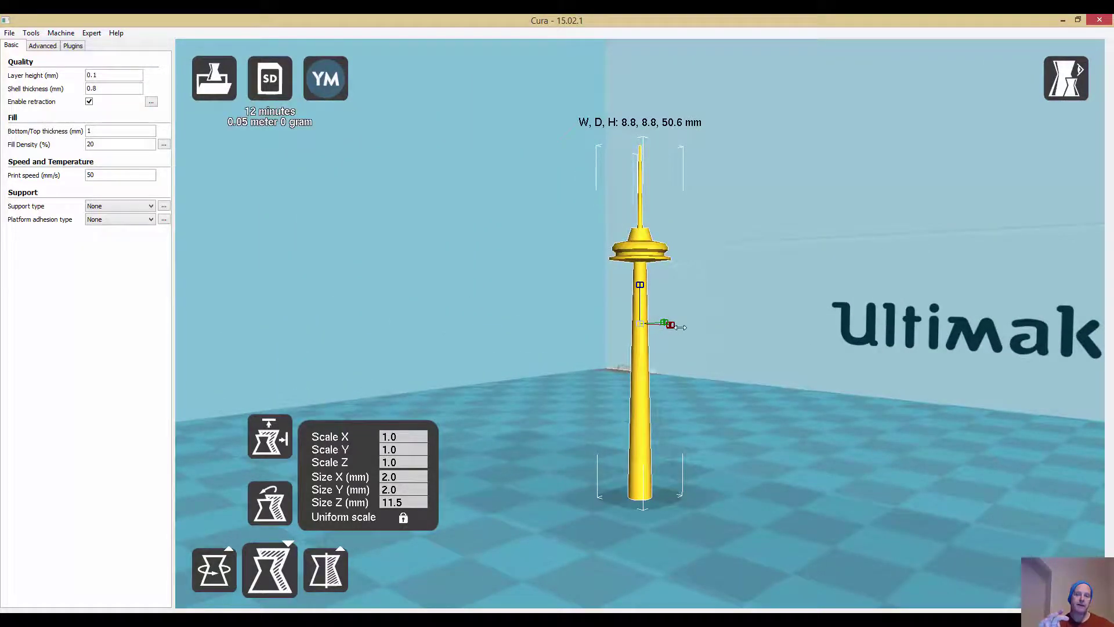
pyautogui.moveTo(671, 322); pyautogui.dragTo(681, 319)
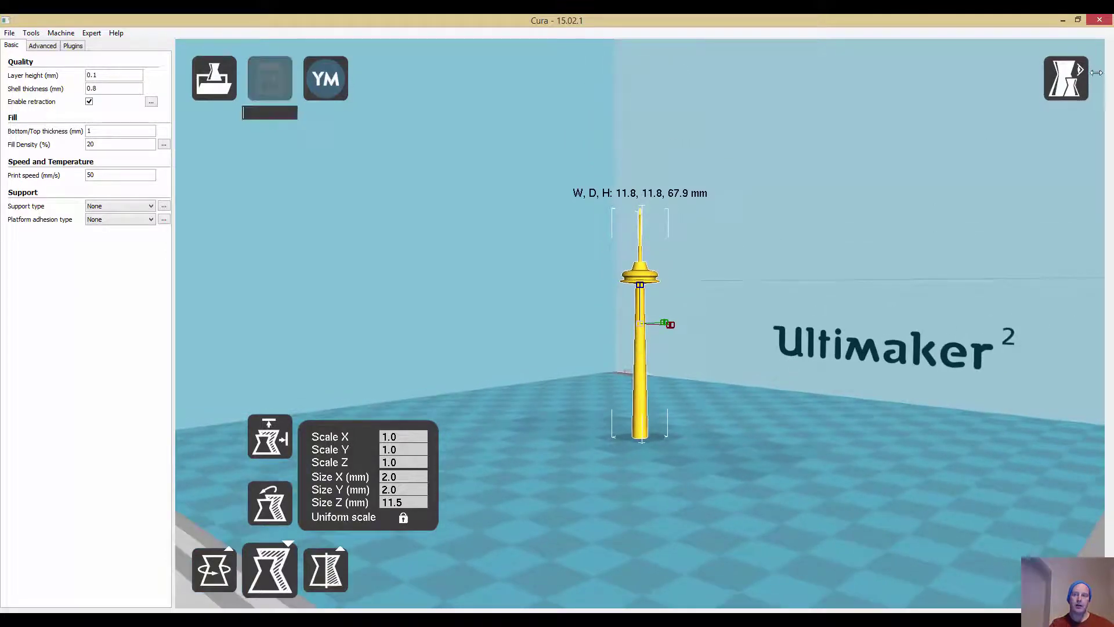
# Switch the view mode to Layers and examine the tower's toolpath around the observation deck and spire
pyautogui.click(1091, 74)
pyautogui.click(1074, 80)
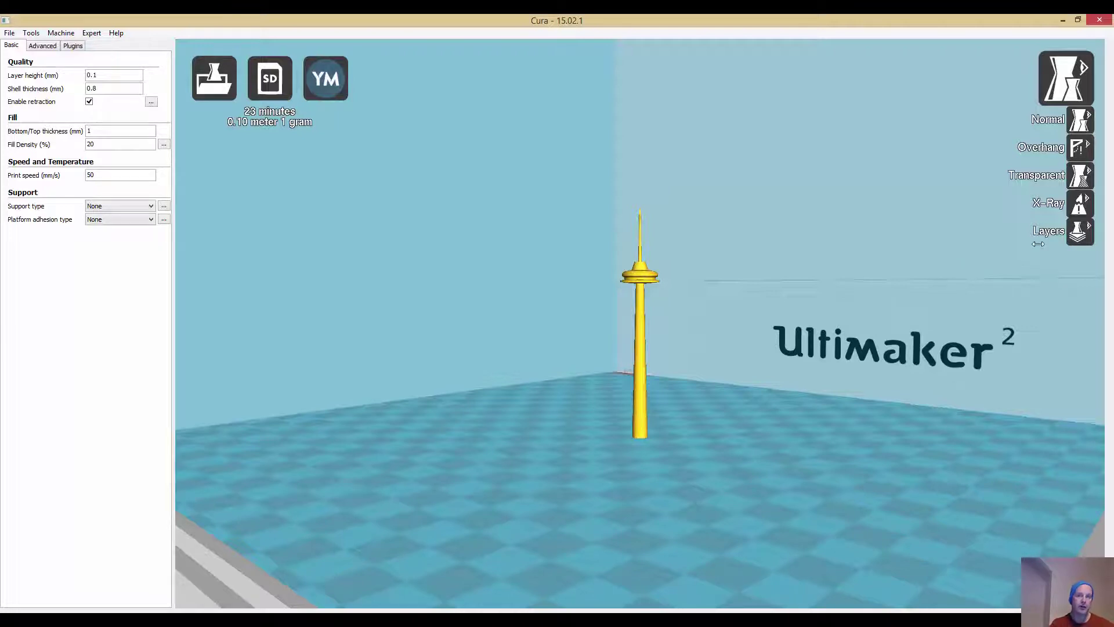
pyautogui.click(1073, 228)
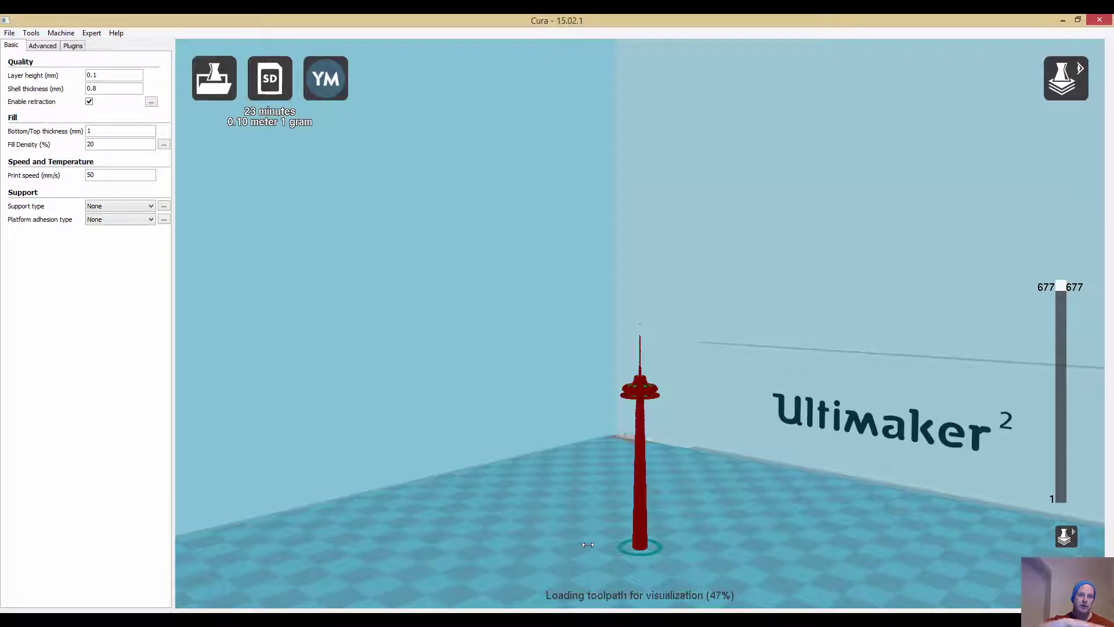
pyautogui.scroll(5, 725, 424)
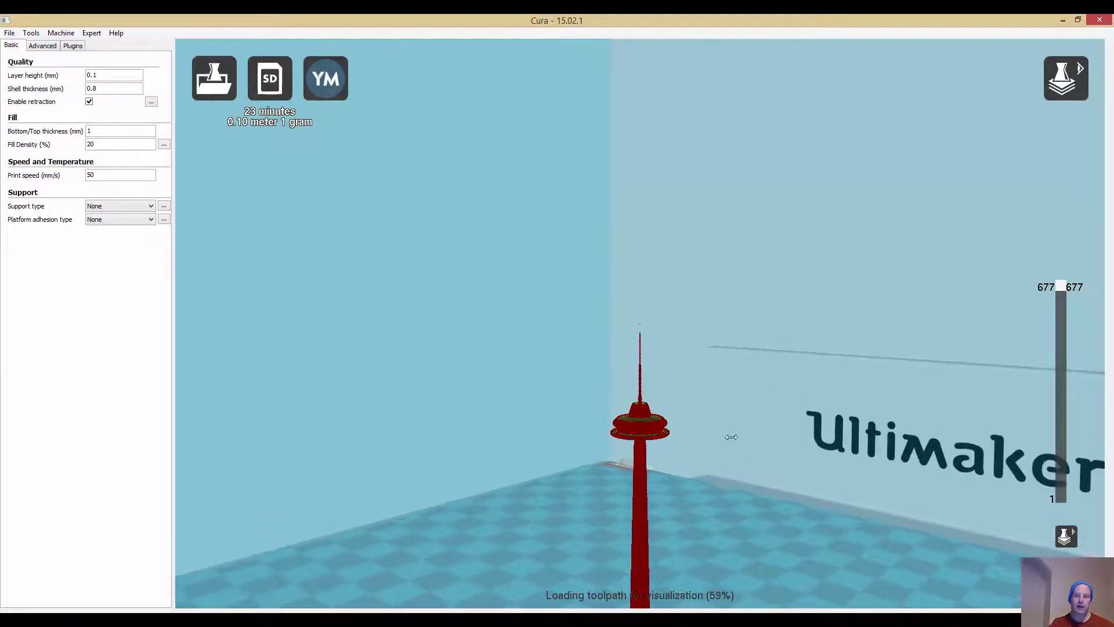
pyautogui.moveTo(722, 409); pyautogui.dragTo(713, 444, button='right')
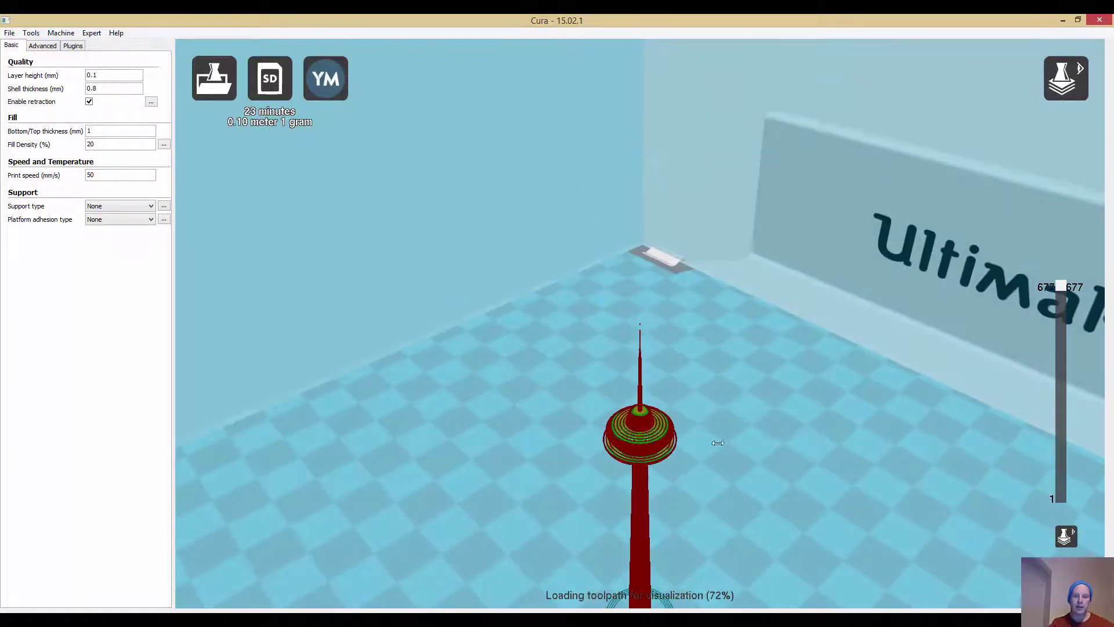
pyautogui.moveTo(713, 445)
pyautogui.mouseDown(button='middle')
pyautogui.moveTo(714, 435)
pyautogui.moveTo(716, 459)
pyautogui.mouseUp(button='middle')
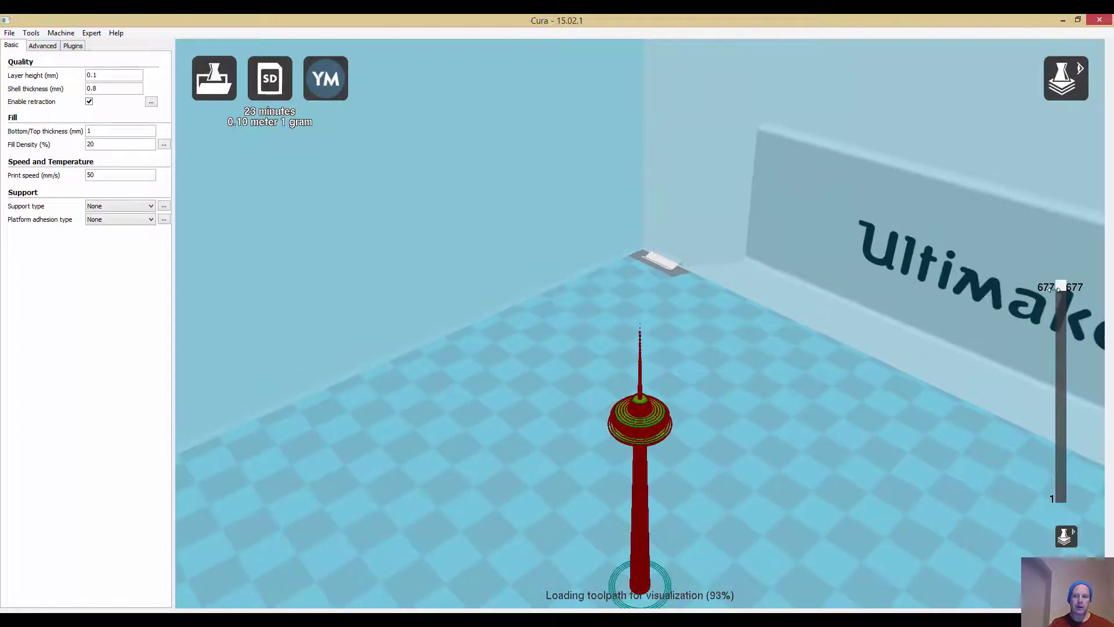
# Step the layer preview down to layer 54 to inspect the shaft's infill, and return it to layer 677
pyautogui.moveTo(1055, 289); pyautogui.dragTo(1053, 482)
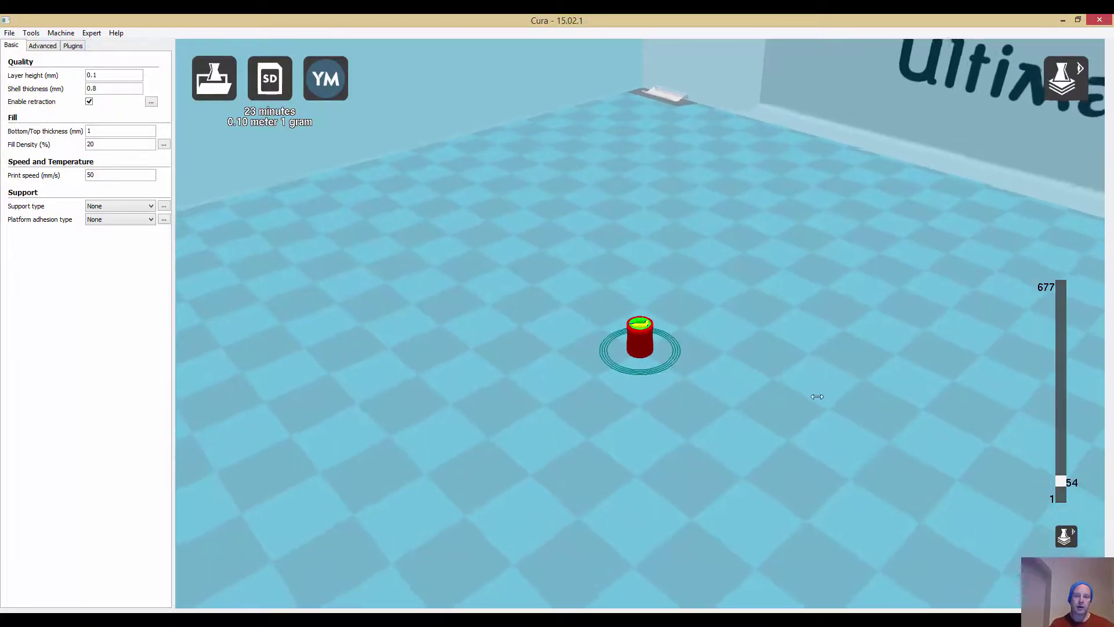
pyautogui.moveTo(817, 396); pyautogui.dragTo(517, 396, button='right')
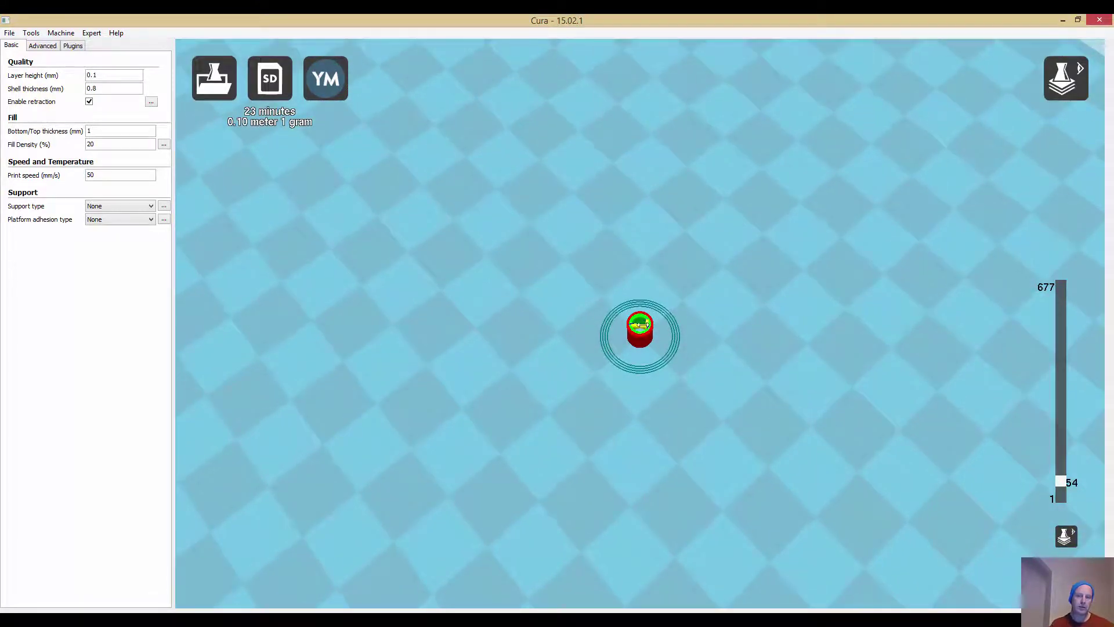
pyautogui.moveTo(1061, 483); pyautogui.dragTo(1061, 281)
pyautogui.moveTo(688, 487); pyautogui.dragTo(694, 471, button='right')
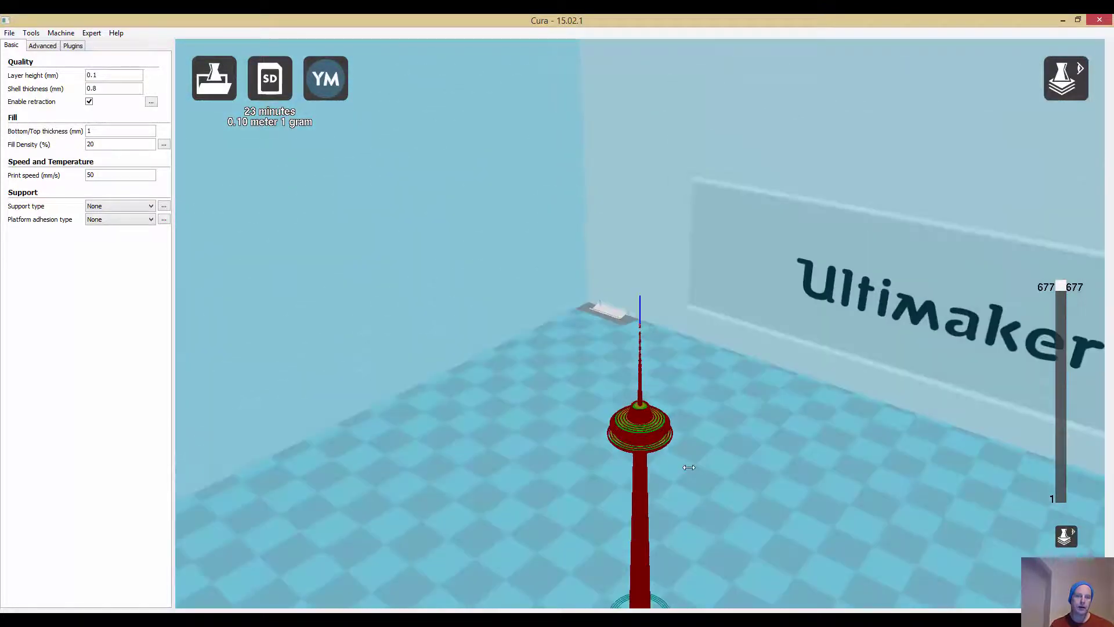
# Set the support type to Everywhere and examine the supports generated around the tower in the layer preview
pyautogui.click(104, 204)
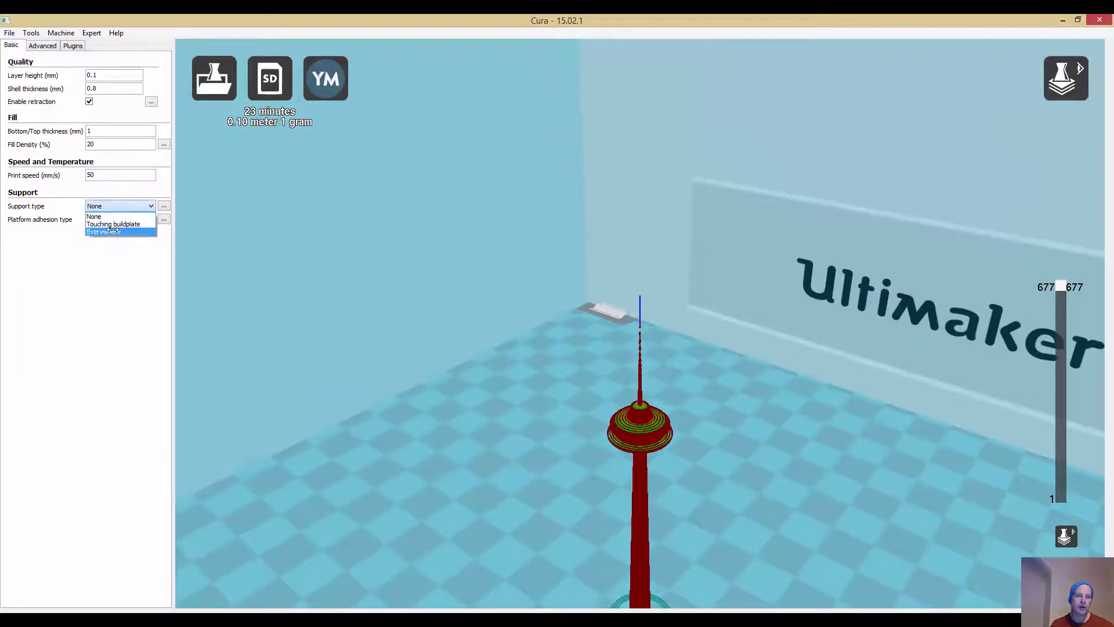
pyautogui.click(100, 230)
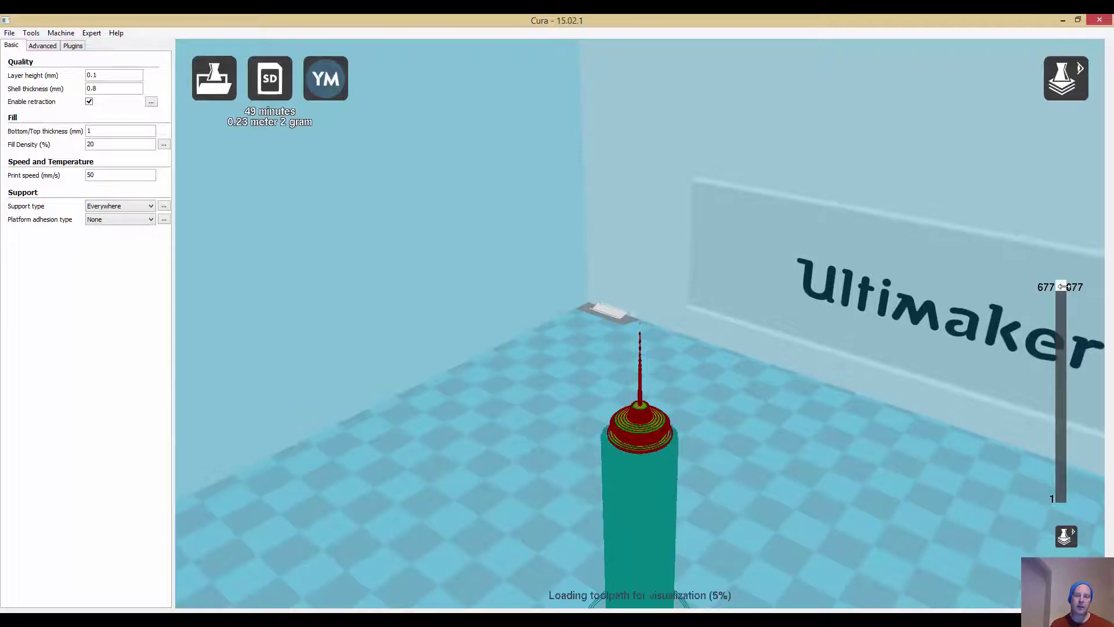
pyautogui.moveTo(1061, 286)
pyautogui.mouseDown()
pyautogui.moveTo(1035, 462)
pyautogui.moveTo(1053, 287)
pyautogui.mouseUp()
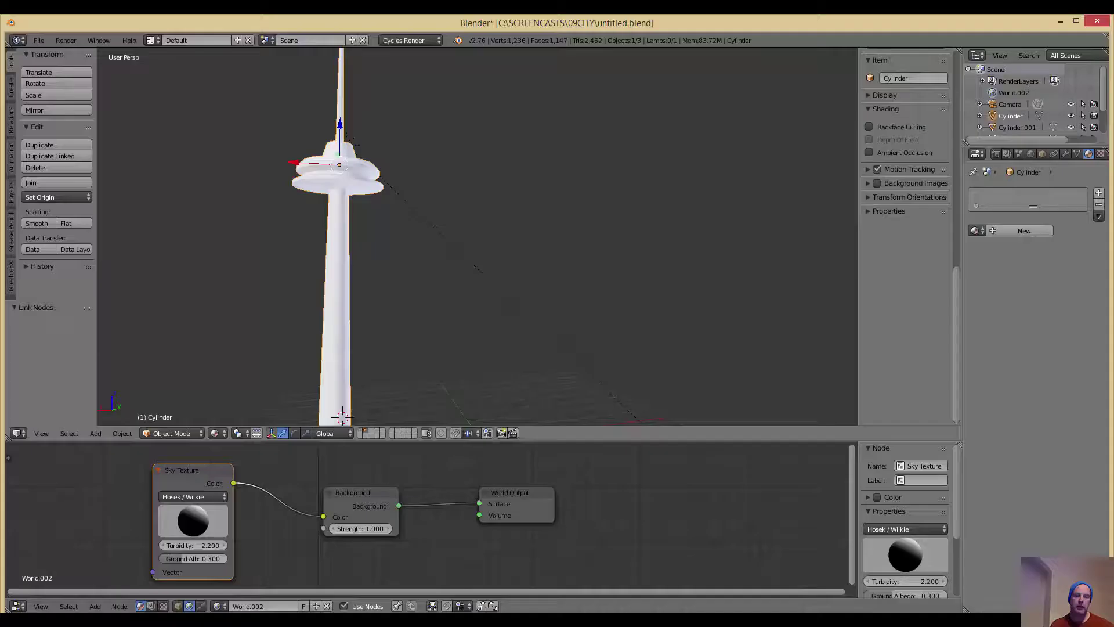
# In Blender, move the split tower's deck-and-spire piece about 2.3 units along X off the shaft, and compare it with the complete tower's layer
pyautogui.scroll(-1, 472, 464)
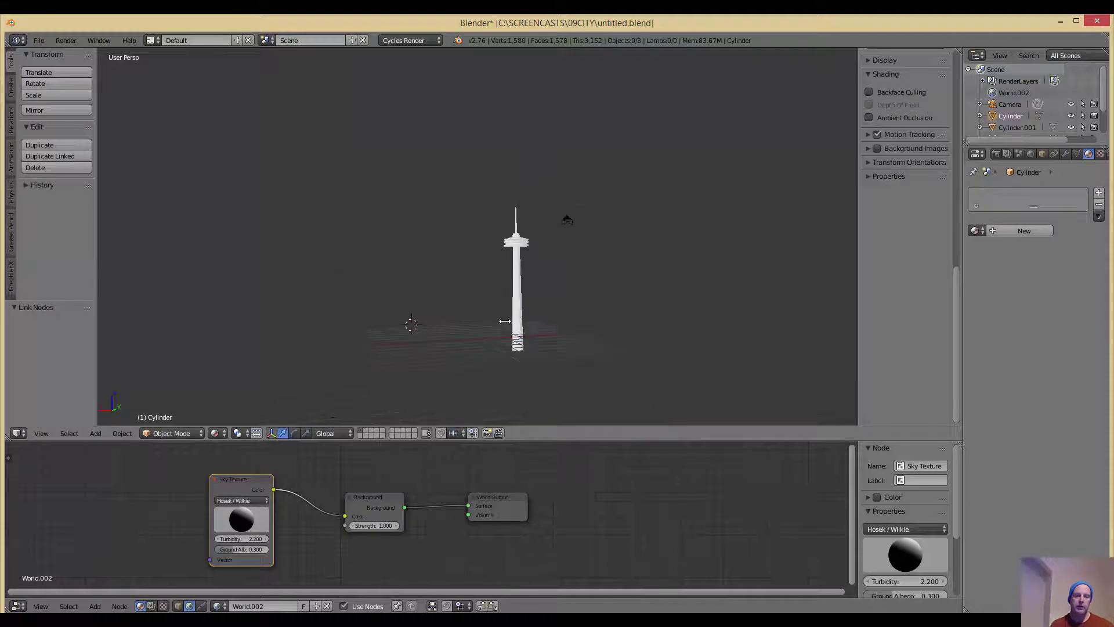
pyautogui.moveTo(504, 321); pyautogui.dragTo(493, 352, button='middle')
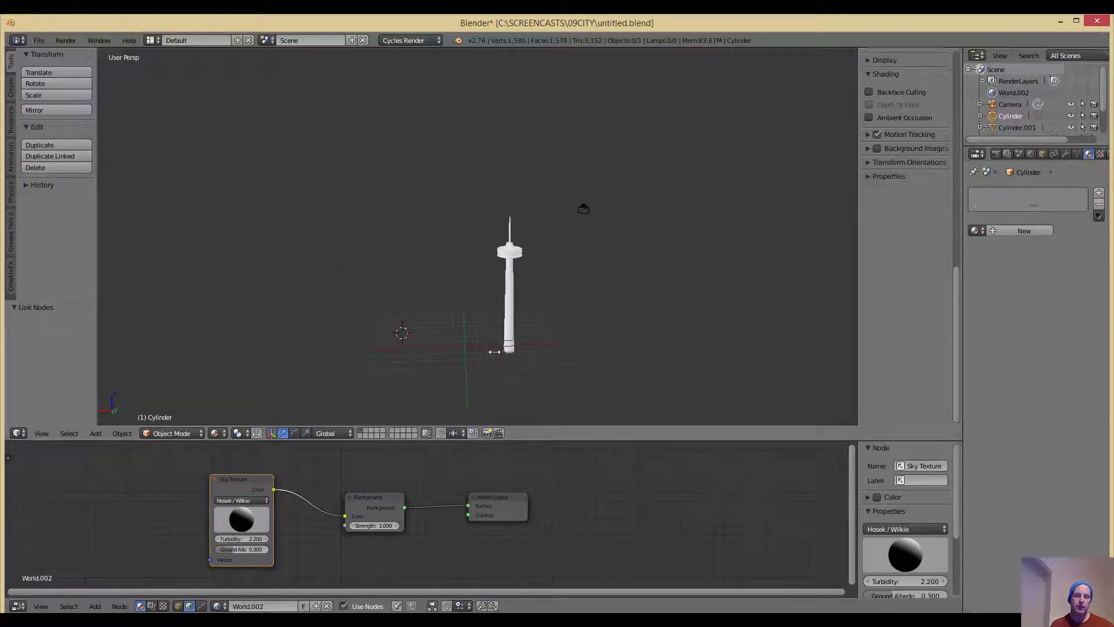
pyautogui.scroll(4, 496, 354)
pyautogui.rightClick(561, 263)
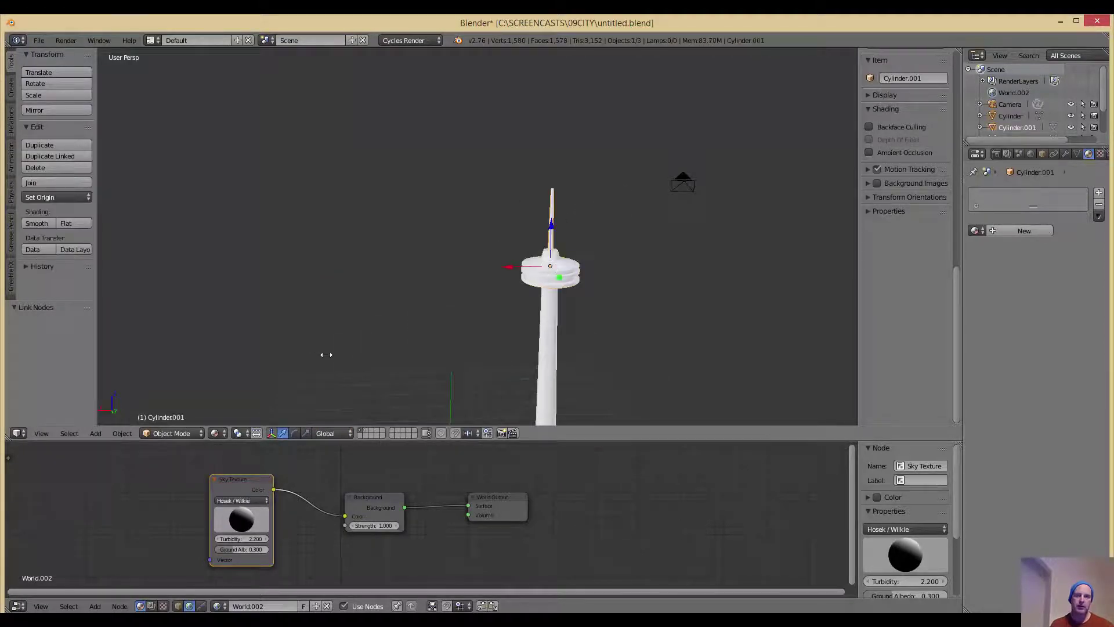
pyautogui.press('g')
pyautogui.press('x')
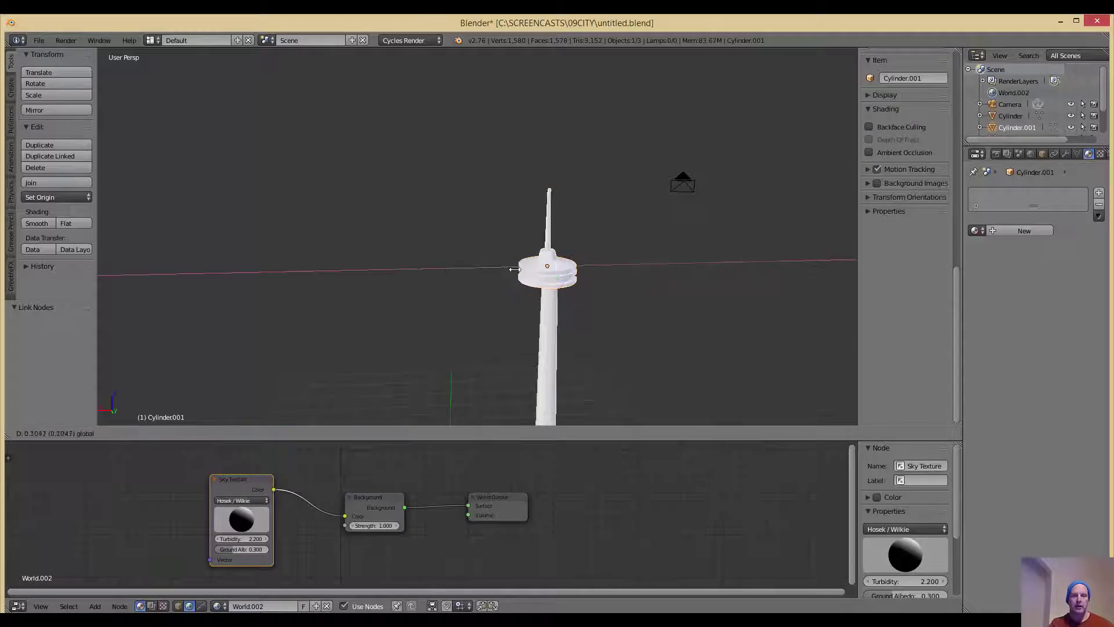
pyautogui.click(383, 420)
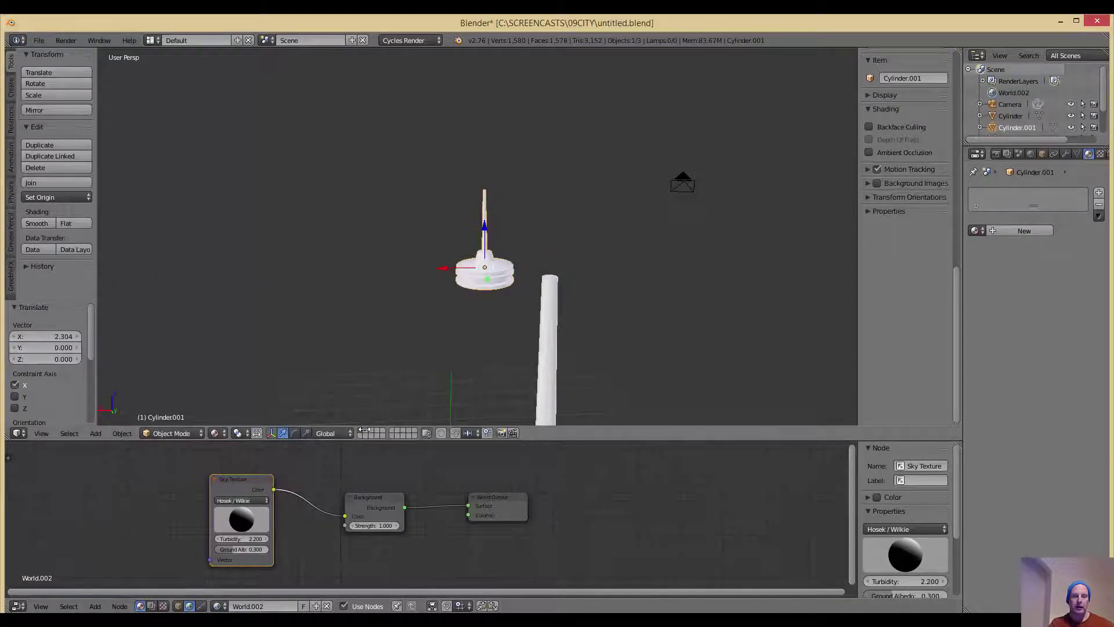
pyautogui.click(364, 430)
pyautogui.scroll(-5, 429, 328)
pyautogui.moveTo(430, 329); pyautogui.dragTo(410, 290, button='middle')
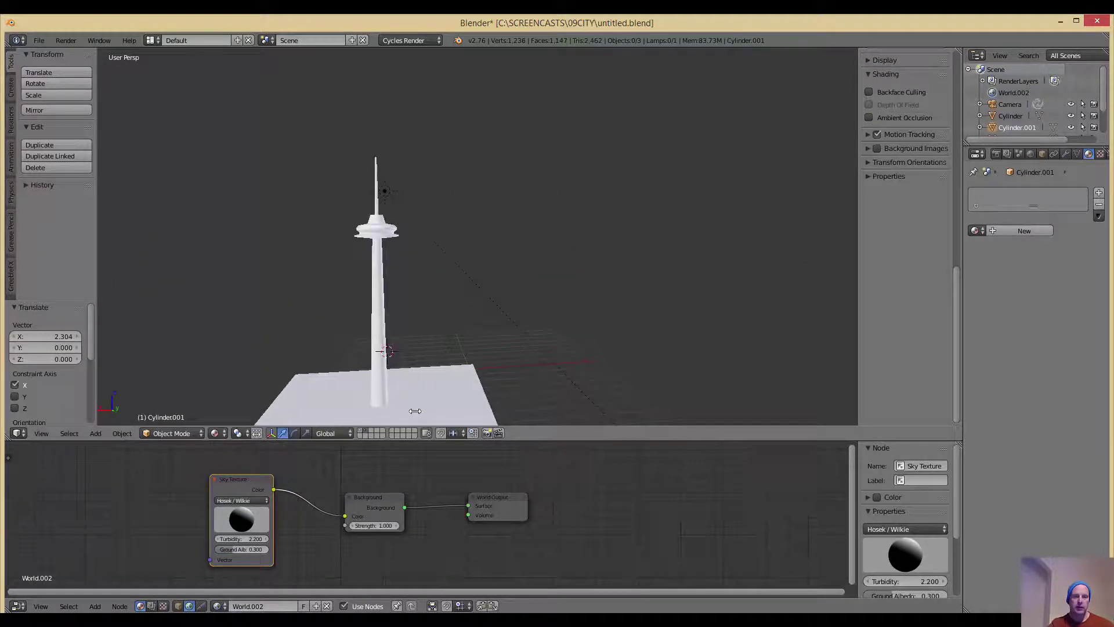
pyautogui.click(361, 430)
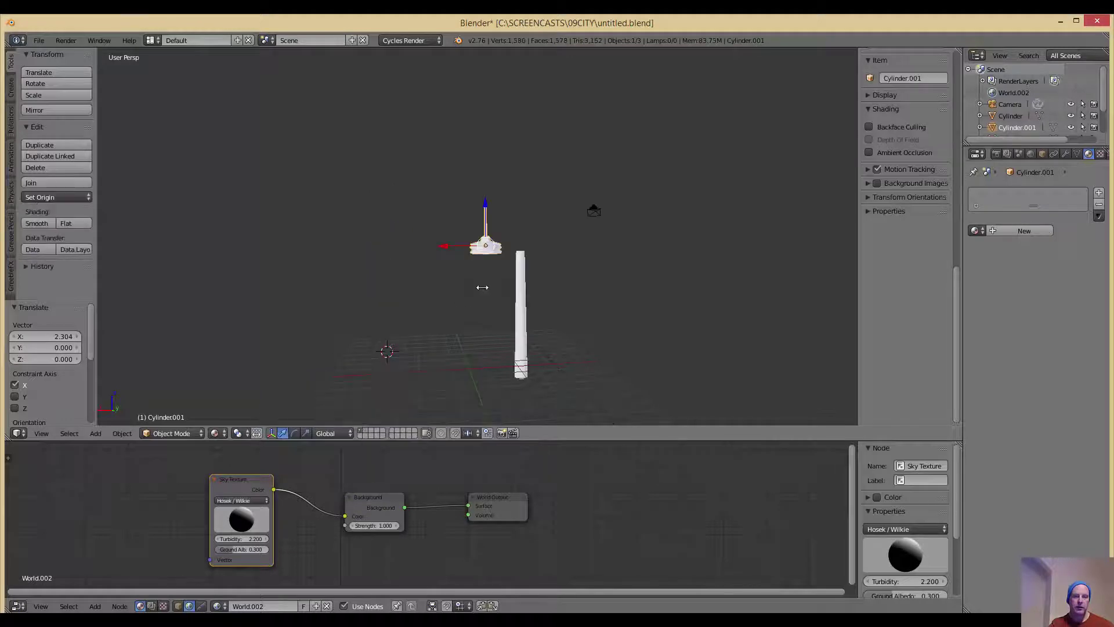
# Shift the deck-and-spire piece about 0.34 units further along X and lower it about 2.5 units along Z beside the shaft
pyautogui.scroll(4, 482, 276)
pyautogui.moveTo(495, 216)
pyautogui.mouseDown()
pyautogui.moveTo(484, 234)
pyautogui.moveTo(480, 201)
pyautogui.mouseUp()
pyautogui.moveTo(480, 264); pyautogui.dragTo(467, 217, button='middle')
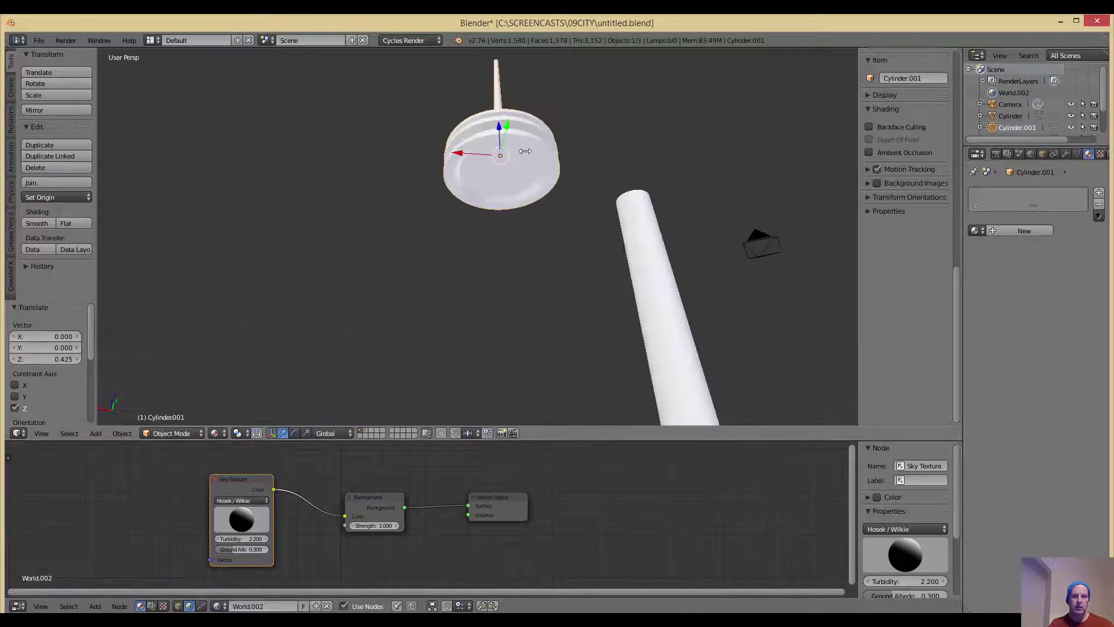
pyautogui.press('g')
pyautogui.click(571, 178)
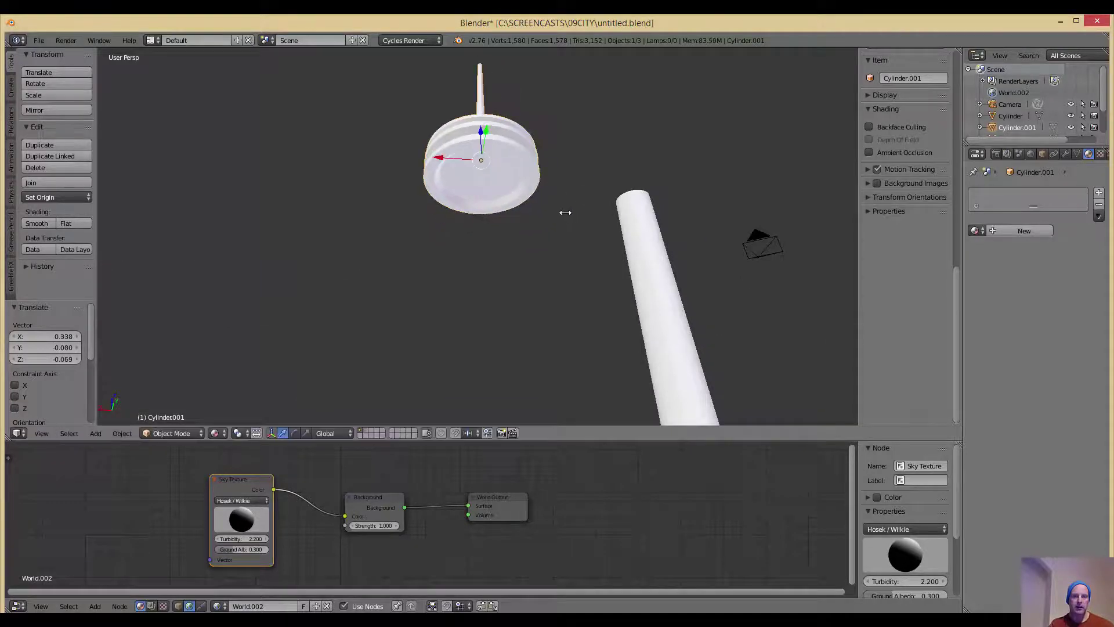
pyautogui.moveTo(565, 211); pyautogui.dragTo(548, 299, button='middle')
pyautogui.moveTo(557, 339); pyautogui.dragTo(547, 256, button='middle')
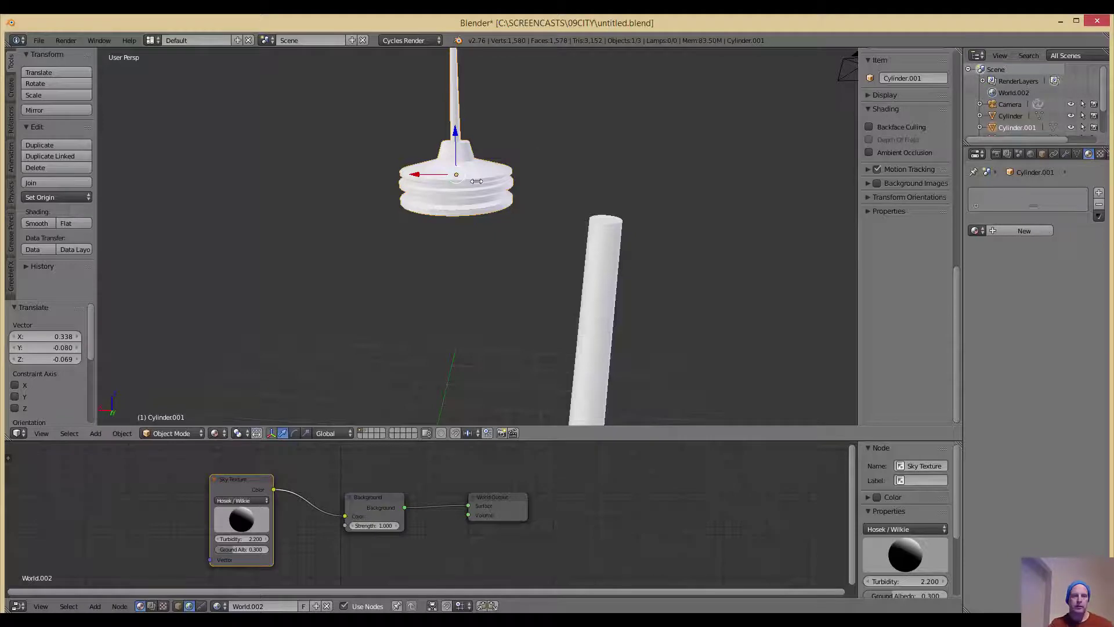
pyautogui.moveTo(476, 181); pyautogui.dragTo(460, 135, button='middle')
pyautogui.moveTo(454, 109); pyautogui.dragTo(457, 239)
# Export the selected deck-and-spire piece in STL format as CTOPl.stl in the 09CITY folder
pyautogui.click(38, 40)
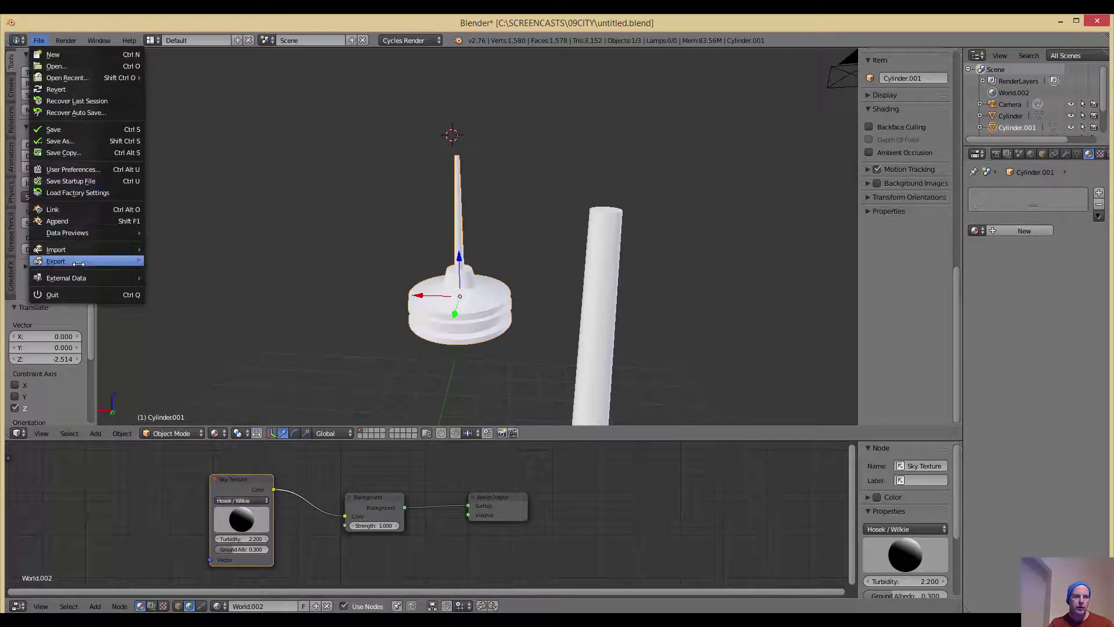
pyautogui.moveTo(79, 261)
pyautogui.click(171, 342)
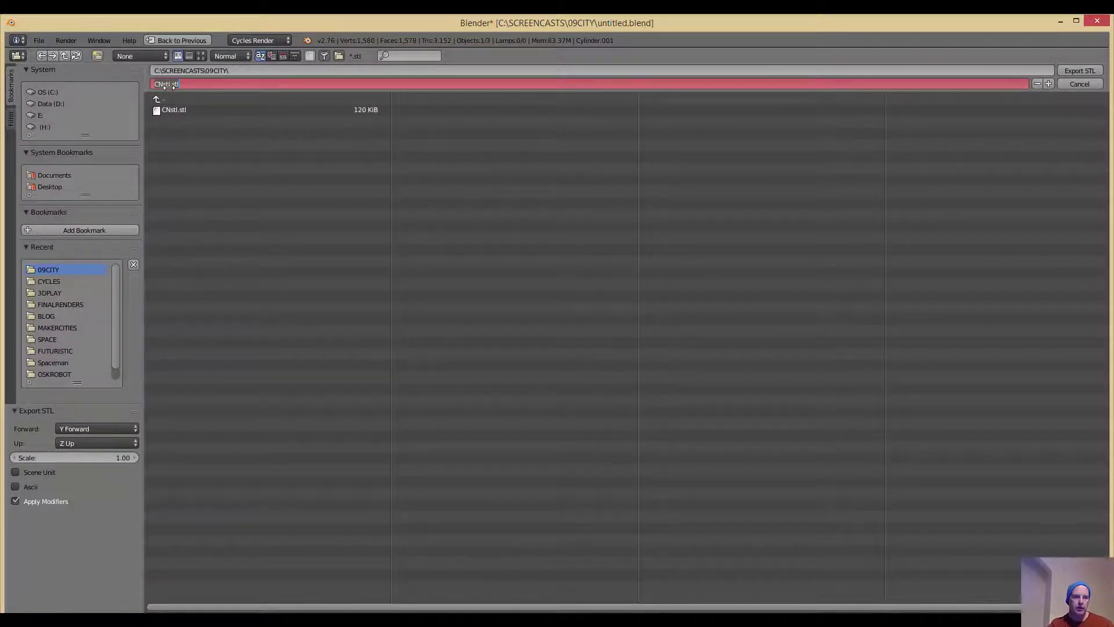
pyautogui.click(168, 109)
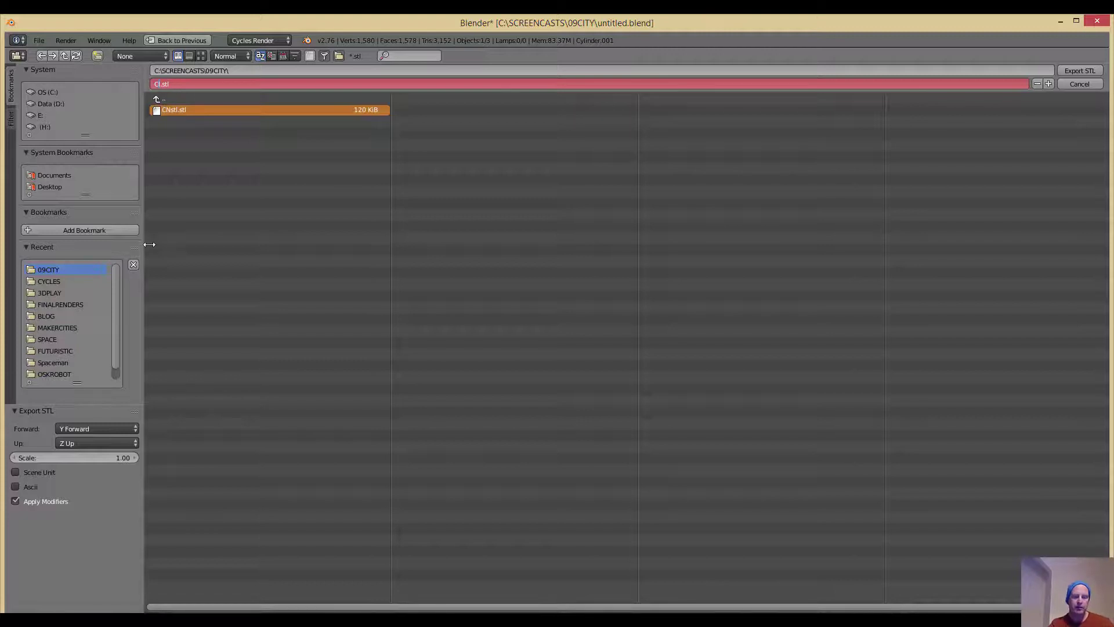
pyautogui.write('TOP')
pyautogui.click(1078, 70)
# Select the tower shaft and export it in STL format as CTBOT.stl in the 09CITY folder
pyautogui.rightClick(605, 251)
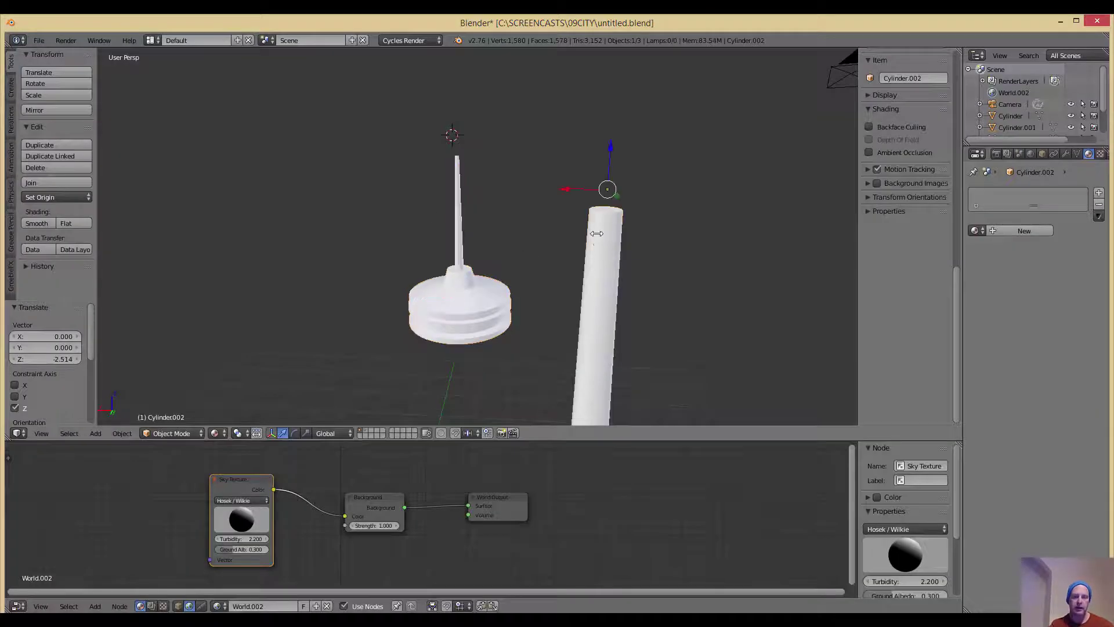
pyautogui.click(39, 40)
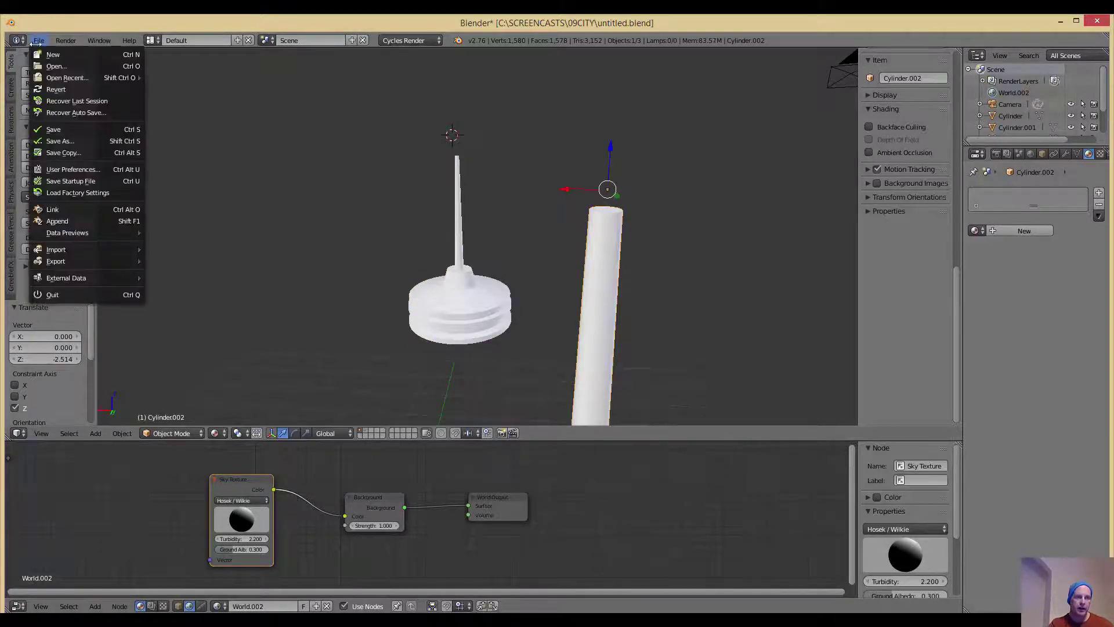
pyautogui.moveTo(62, 260)
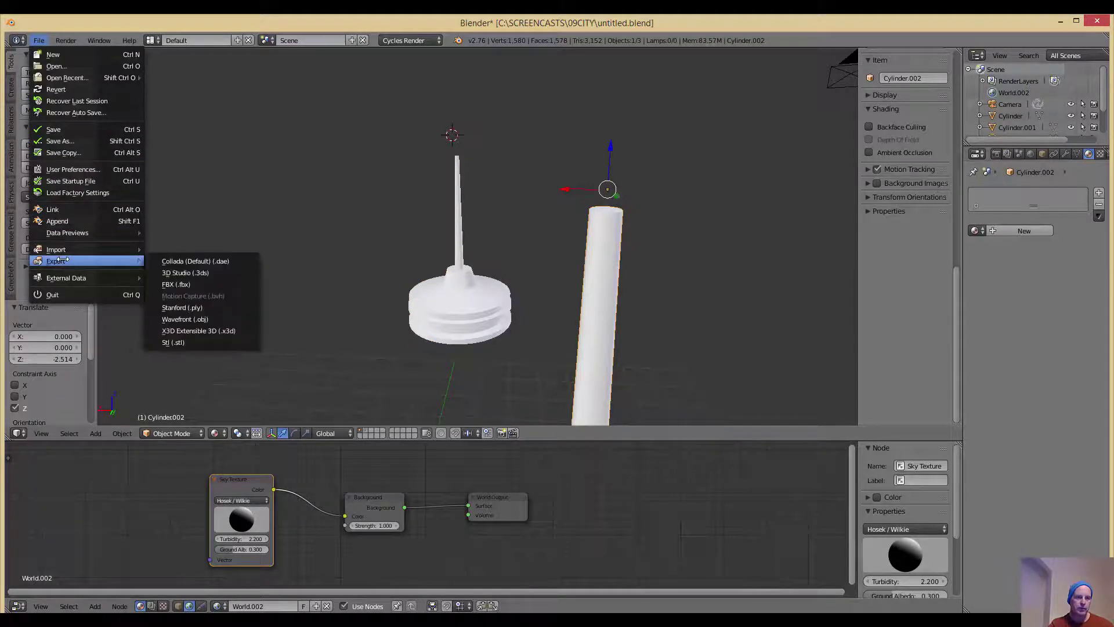
pyautogui.click(191, 341)
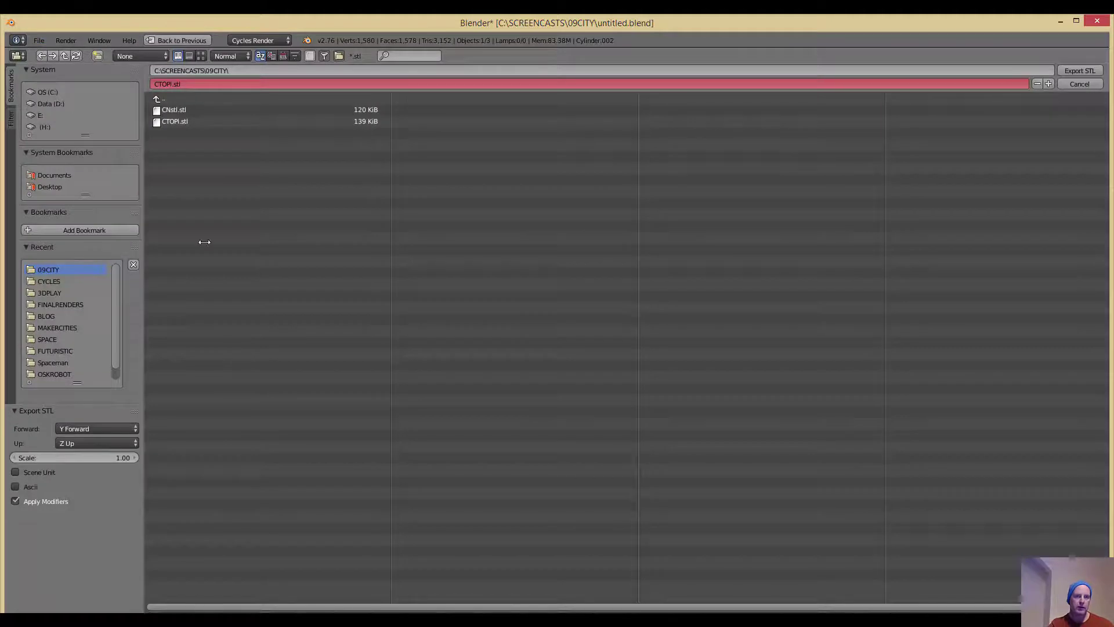
pyautogui.click(171, 121)
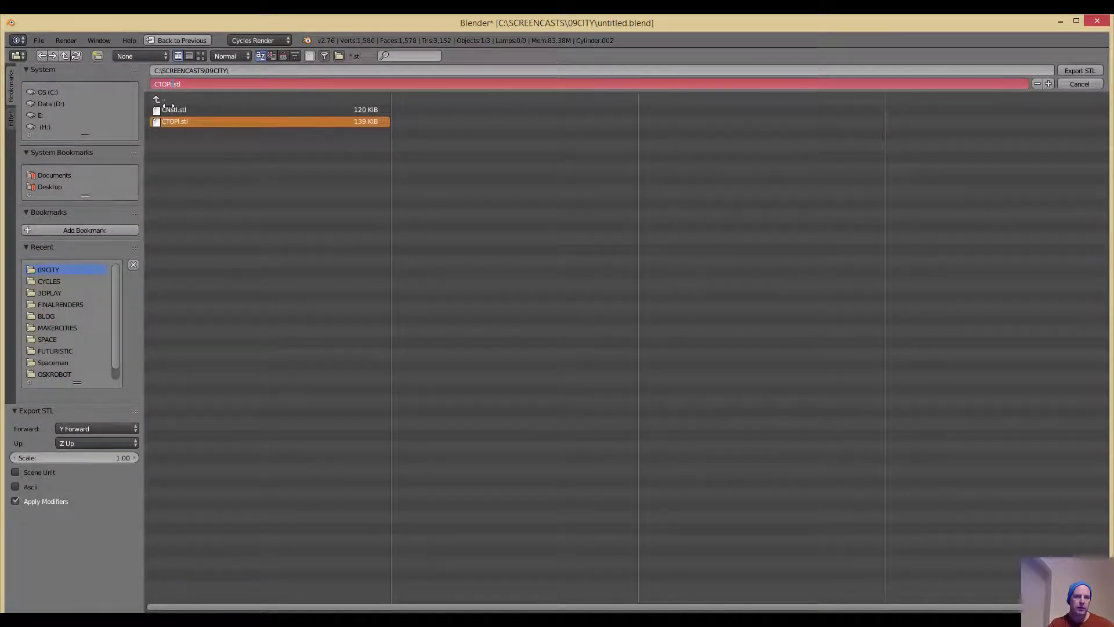
pyautogui.press('Delete')
pyautogui.press('BackSpace')
pyautogui.press('BackSpace')
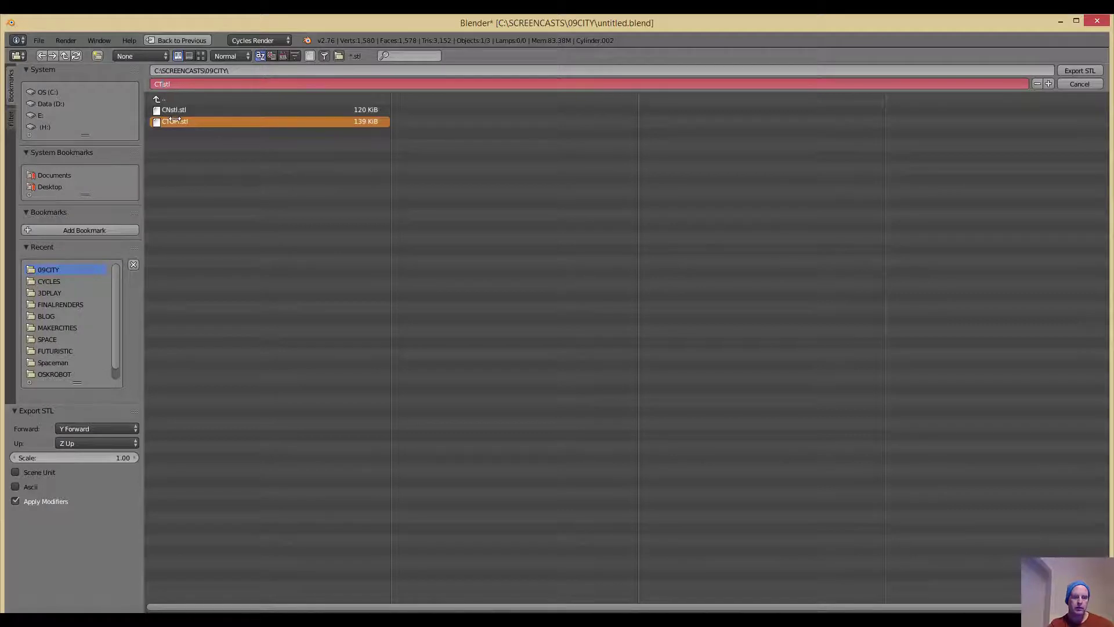
pyautogui.write('BOT')
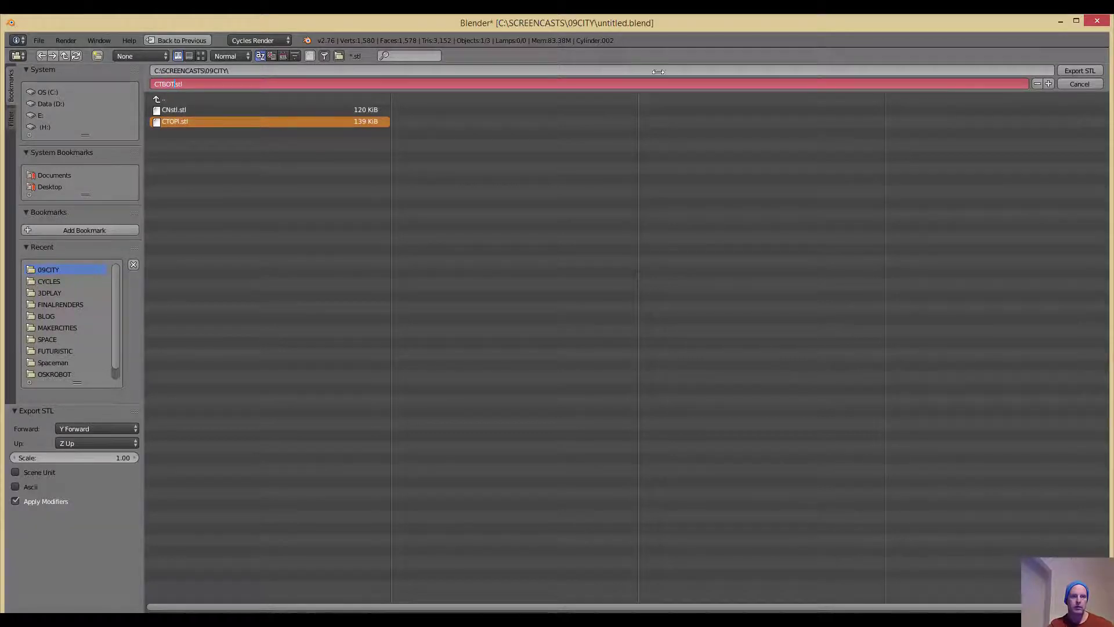
pyautogui.click(1079, 70)
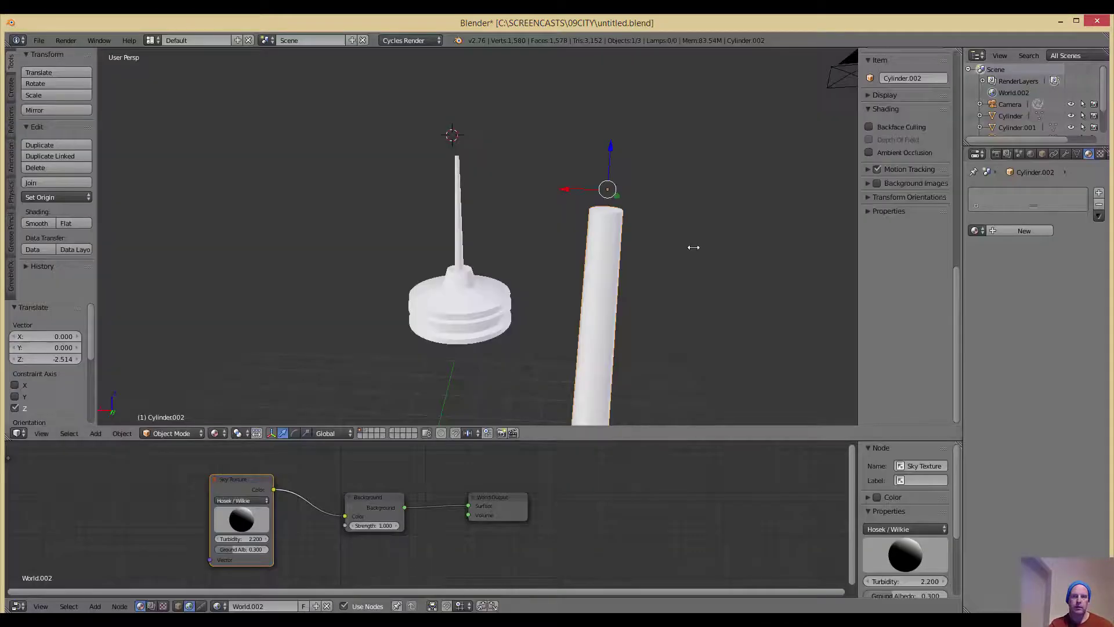
pyautogui.scroll(-3, 646, 219)
pyautogui.press('g')
pyautogui.click(423, 293)
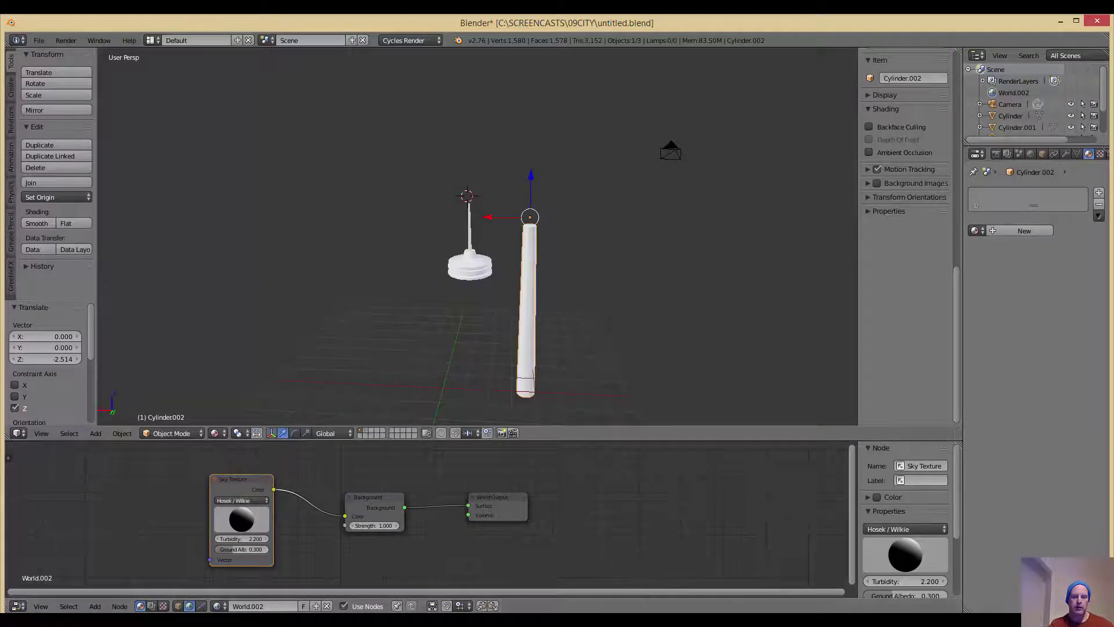
# Switch to Cura, set the view mode to Normal, and delete the complete tower from the build platform
pyautogui.moveTo(334, 620)
pyautogui.click(400, 571)
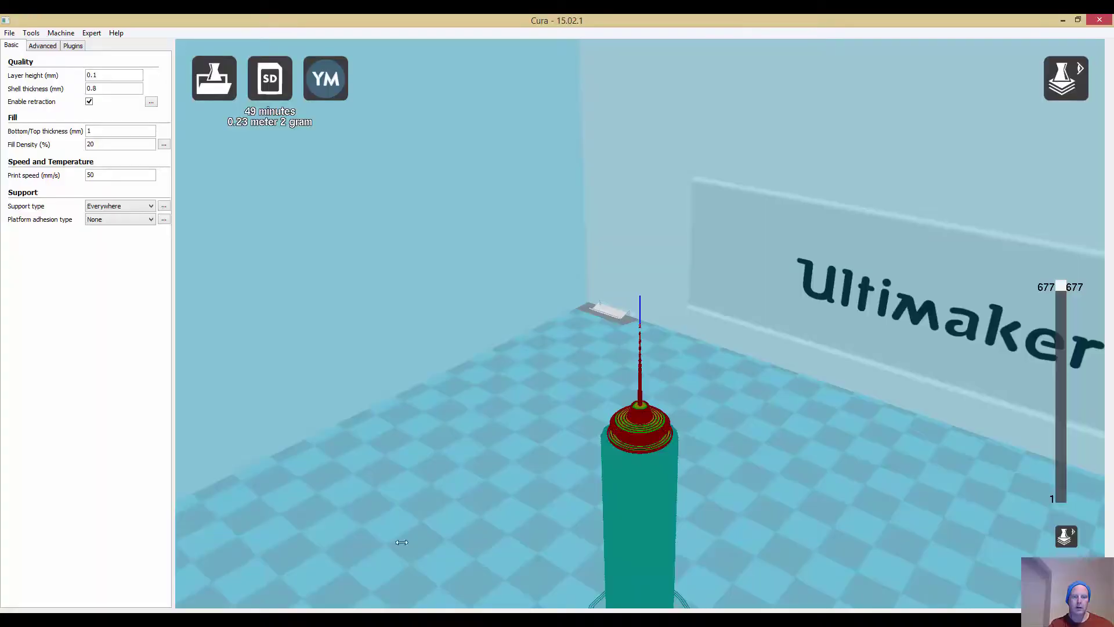
pyautogui.scroll(-1, 530, 410)
pyautogui.click(1066, 78)
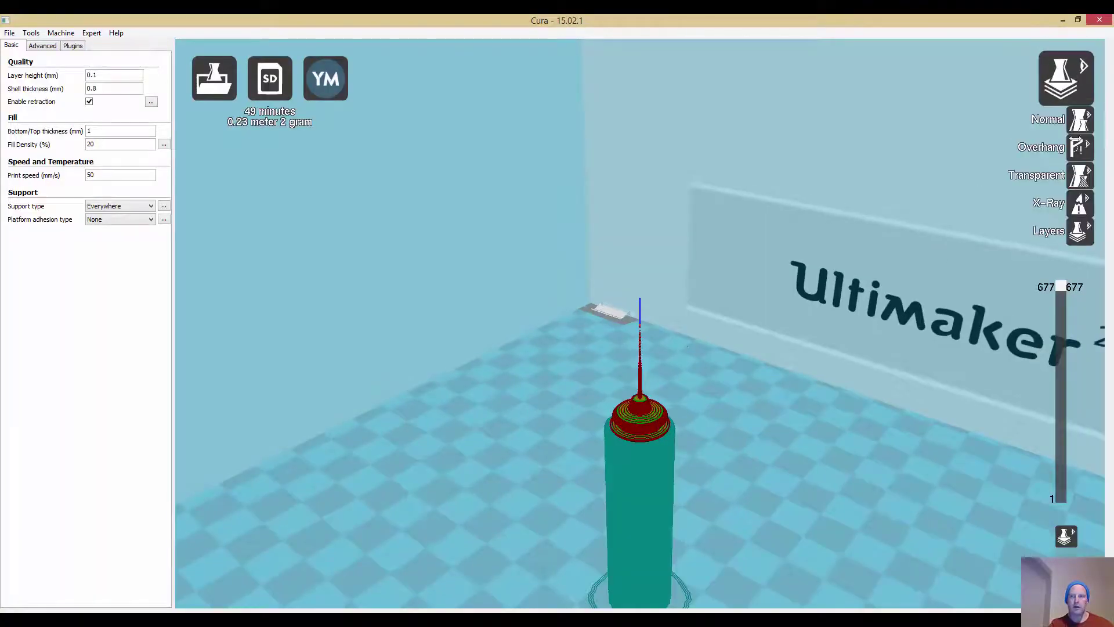
pyautogui.click(1068, 123)
pyautogui.rightClick(643, 409)
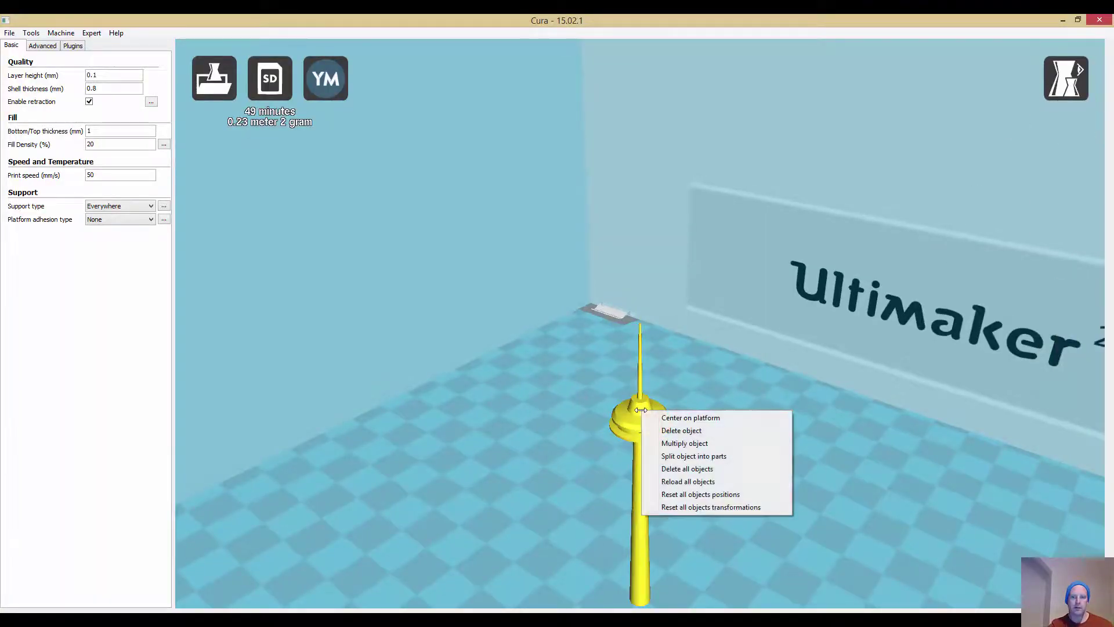
pyautogui.click(637, 411)
pyautogui.click(637, 411)
pyautogui.press('Delete')
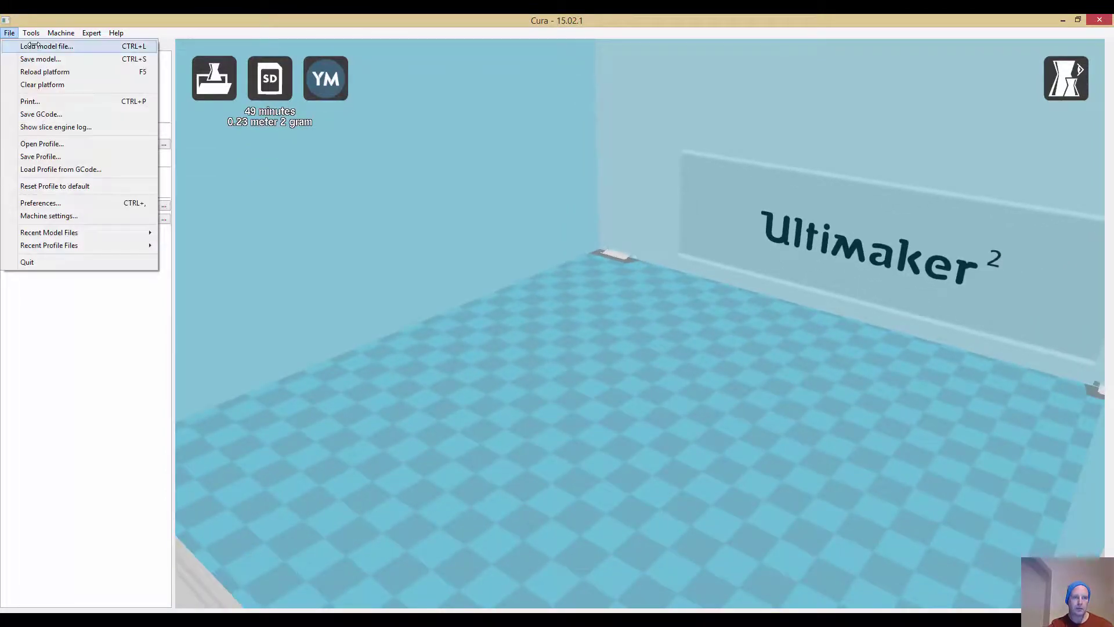
# Load the model files CTBOT.stl and CTOPl.stl from the 09CITY folder onto the build platform
pyautogui.click(34, 46)
pyautogui.click(312, 193)
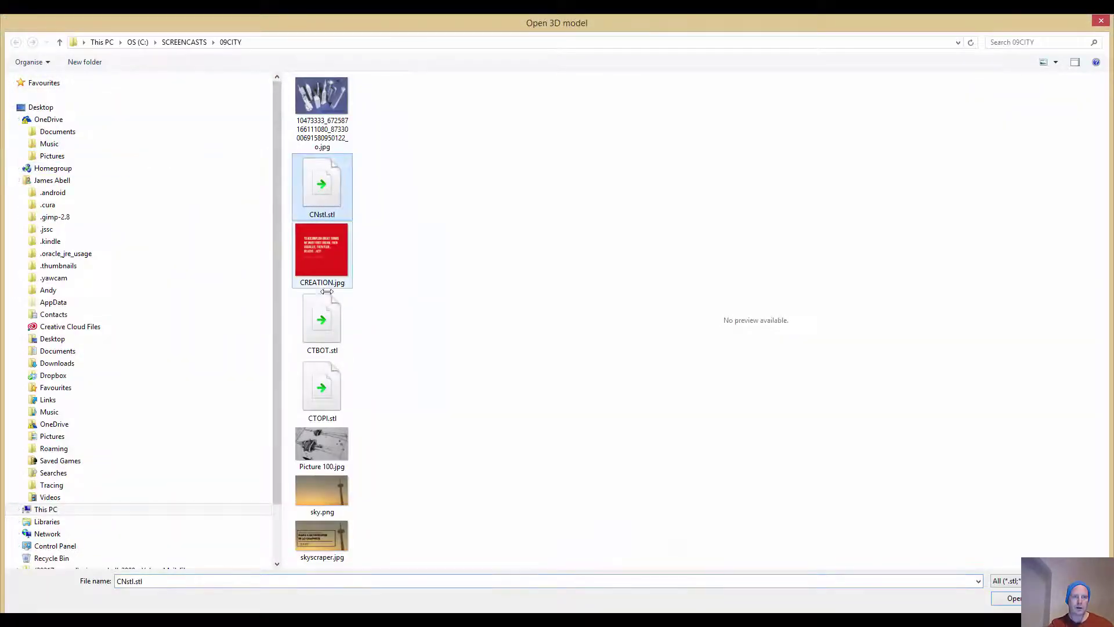
pyautogui.click(312, 337)
pyautogui.doubleClick(312, 337)
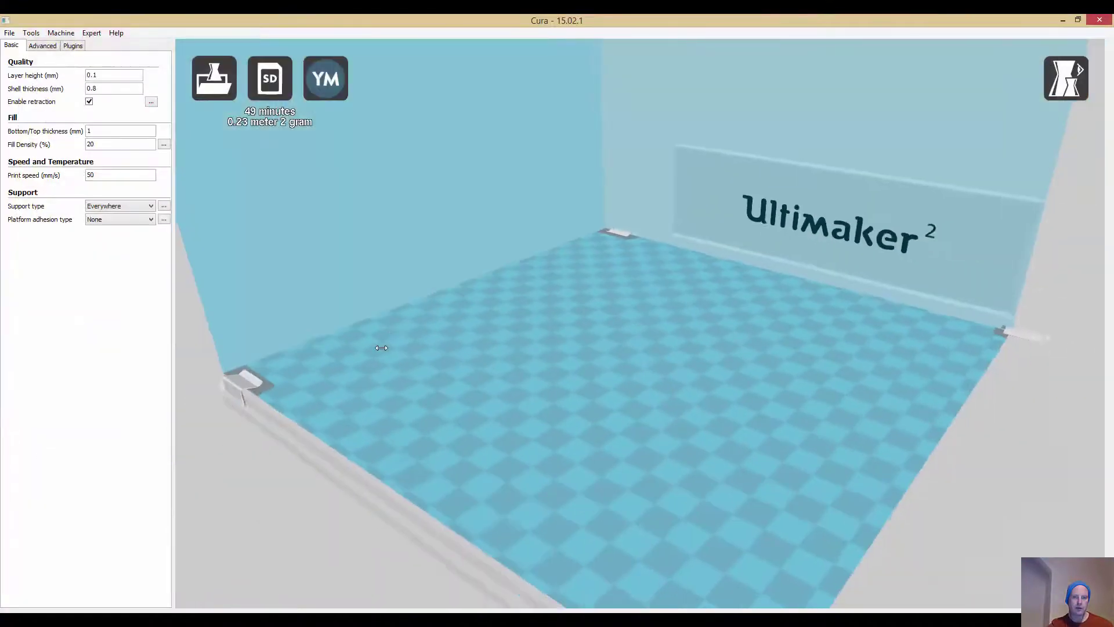
pyautogui.click(10, 32)
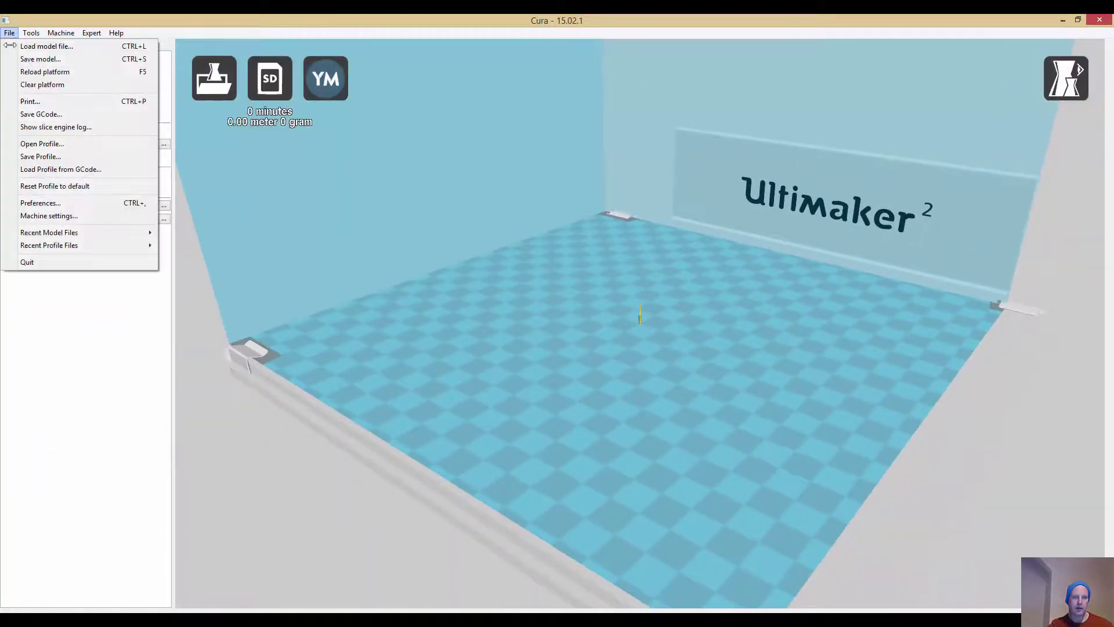
pyautogui.click(34, 46)
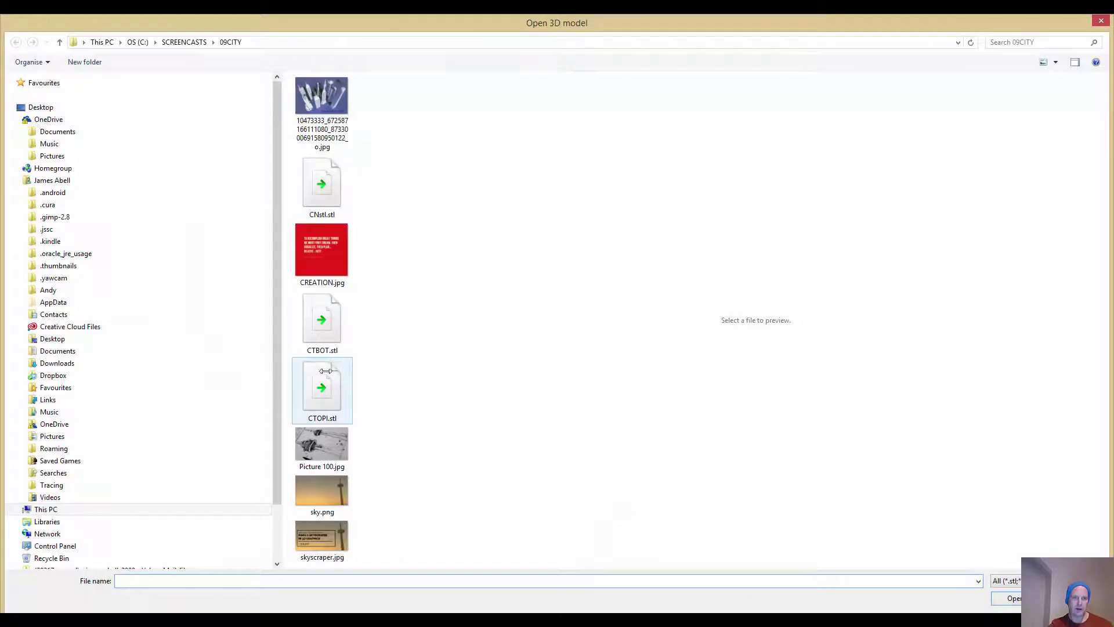
pyautogui.doubleClick(321, 384)
pyautogui.scroll(12, 676, 301)
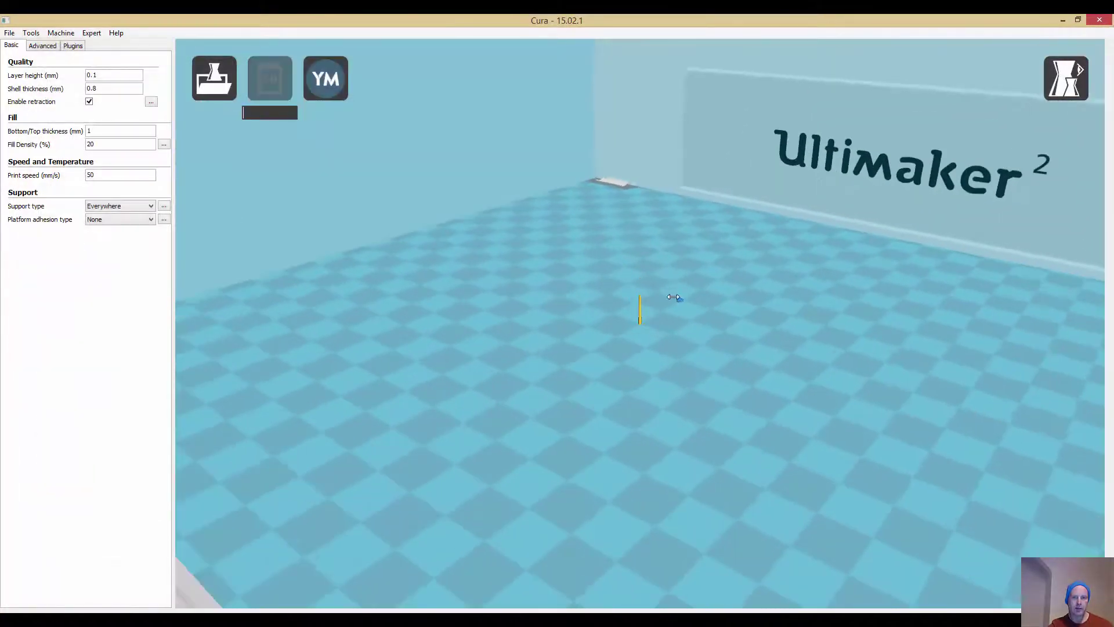
pyautogui.click(641, 285)
pyautogui.scroll(3, 641, 285)
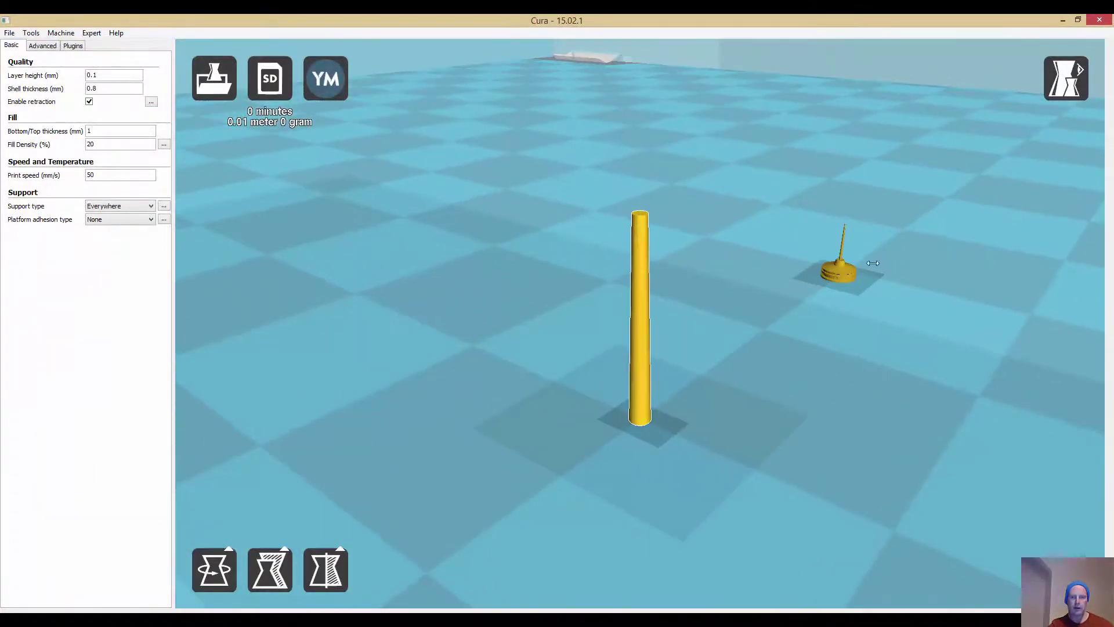
pyautogui.rightClick(633, 319)
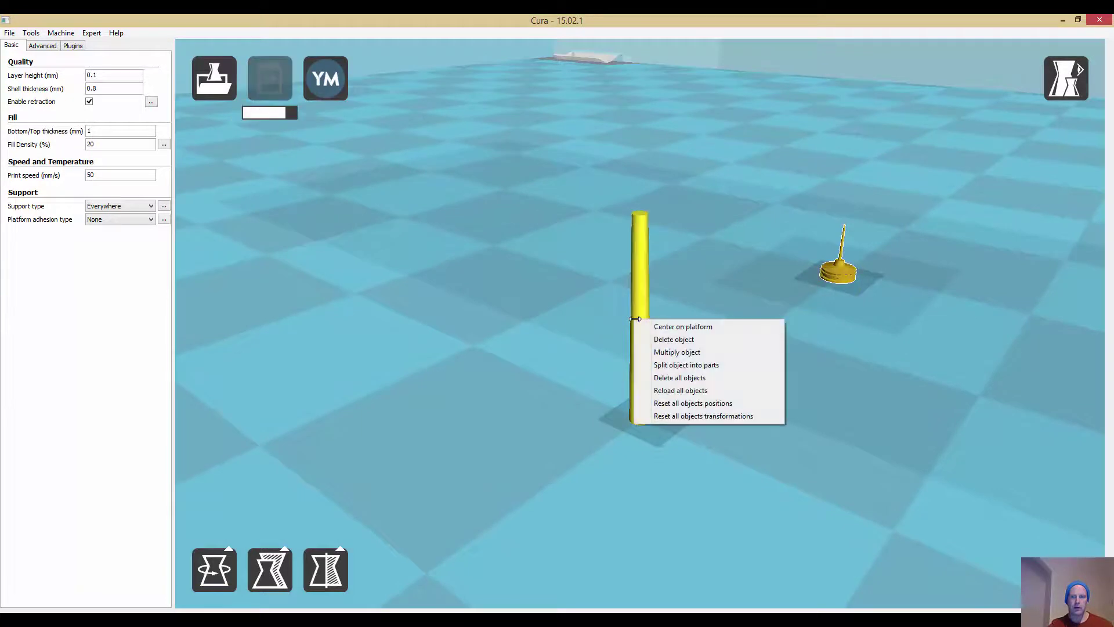
pyautogui.click(667, 340)
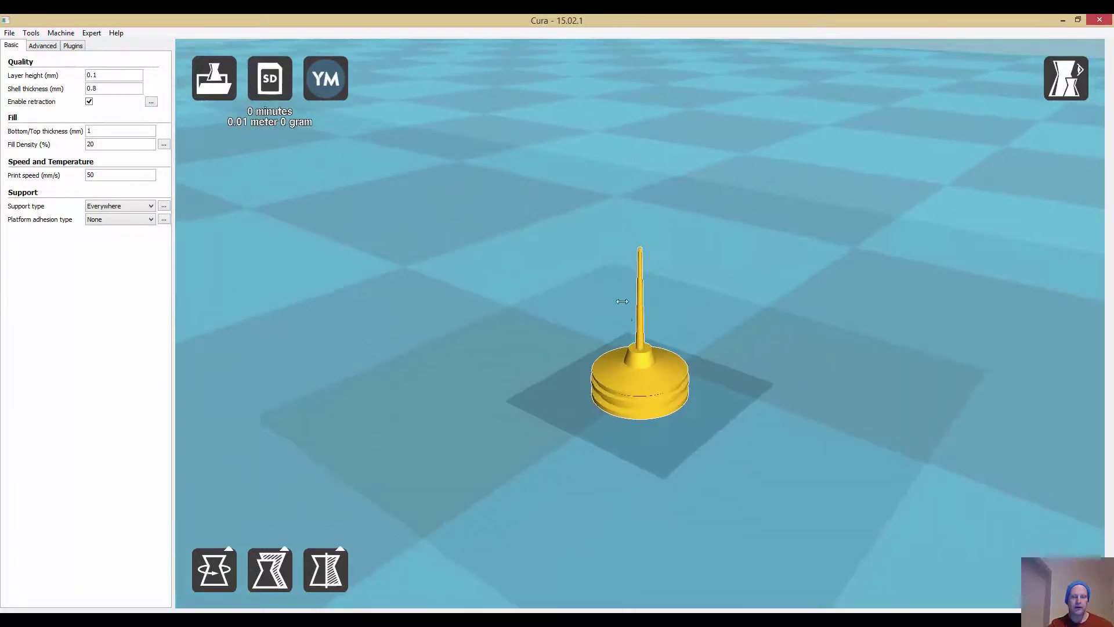
# Scale the deck-and-spire piece uniformly to a factor of 6
pyautogui.click(270, 569)
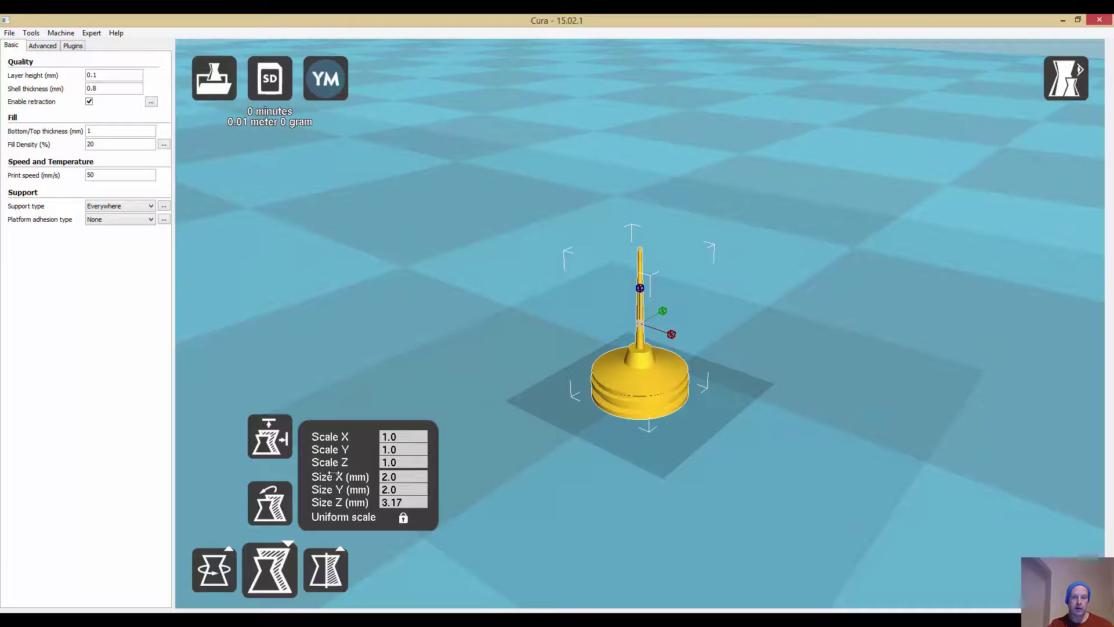
pyautogui.click(401, 436)
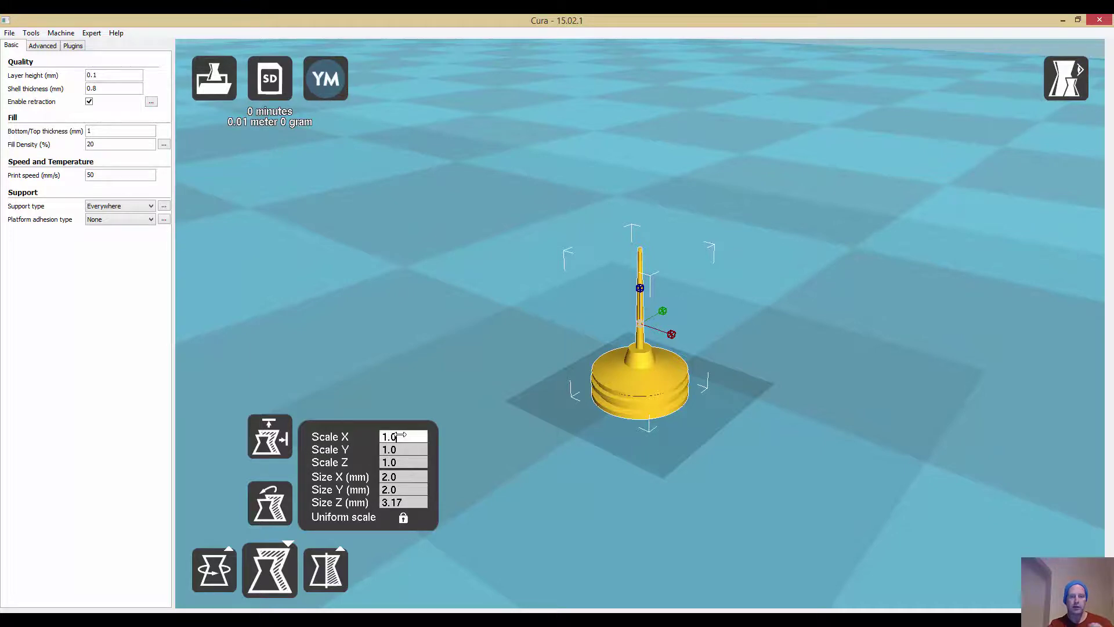
pyautogui.press('BackSpace')
pyautogui.press('BackSpace')
pyautogui.press('BackSpace')
pyautogui.write('6')
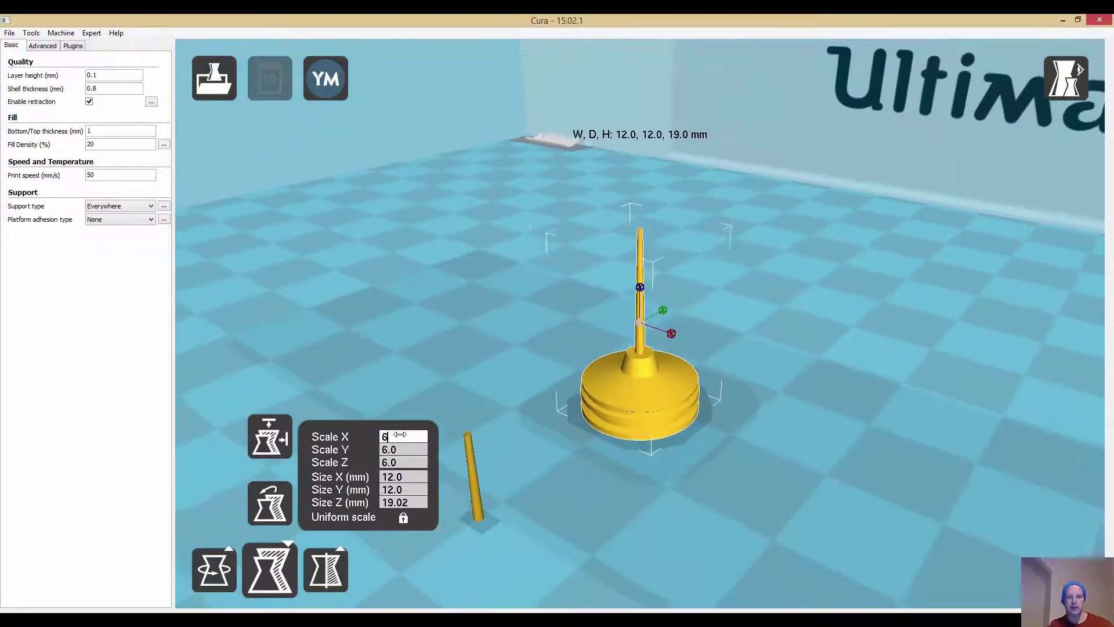
# Scale the tower shaft uniformly to a factor of 6 and deselect it
pyautogui.click(476, 456)
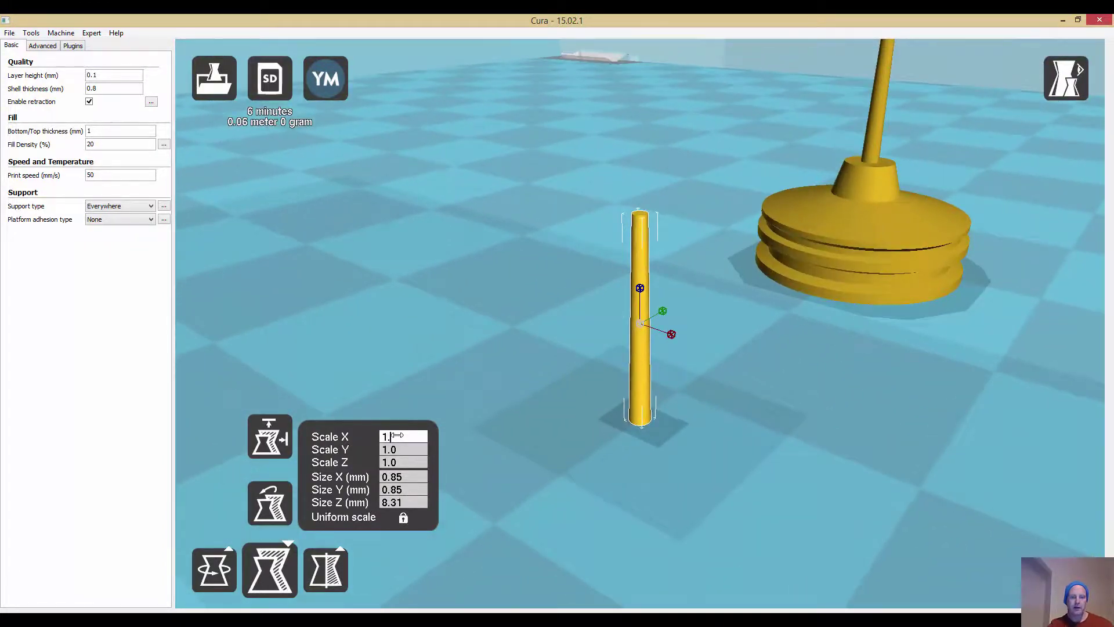
pyautogui.write('6')
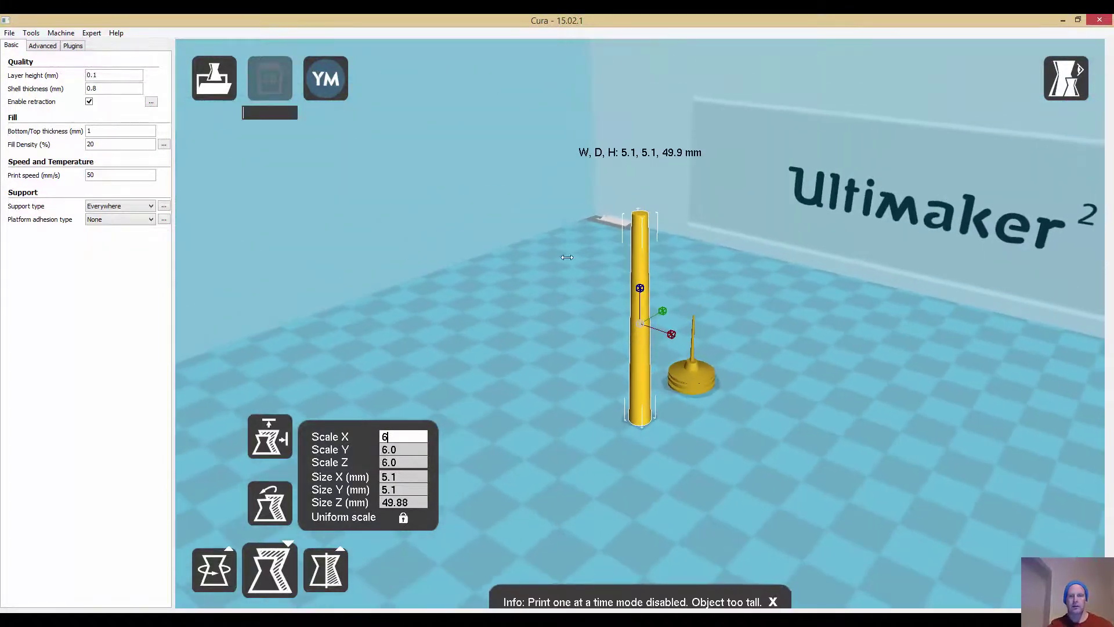
pyautogui.click(596, 360)
pyautogui.moveTo(595, 361); pyautogui.dragTo(601, 363, button='right')
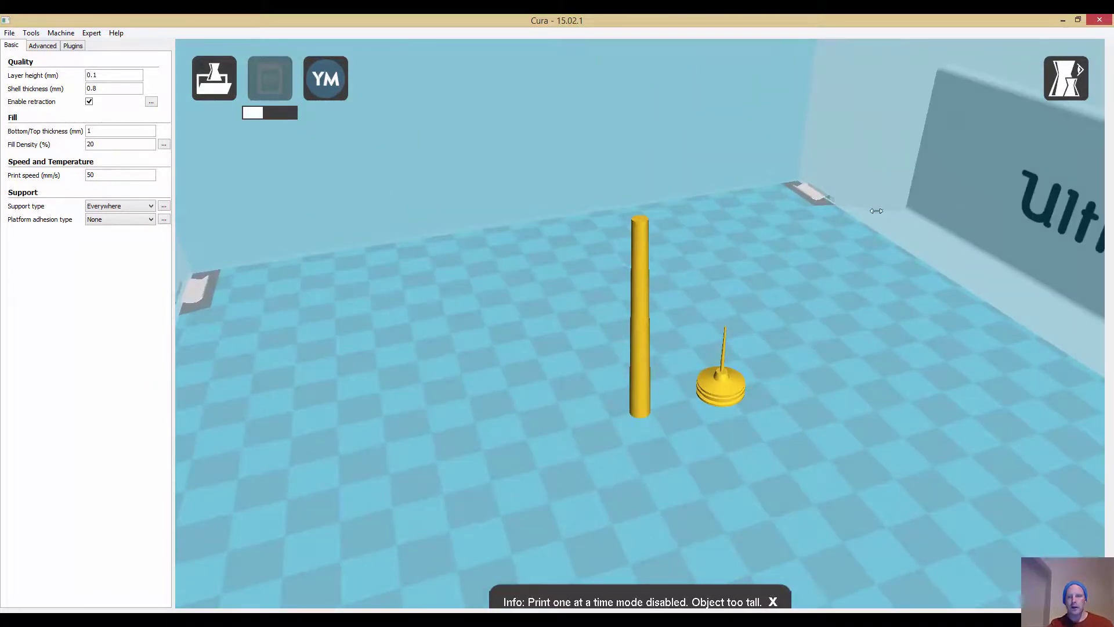
# Set the view mode to Layers and inspect the sliced shaft and deck-and-spire piece up to the top layer
pyautogui.click(1058, 76)
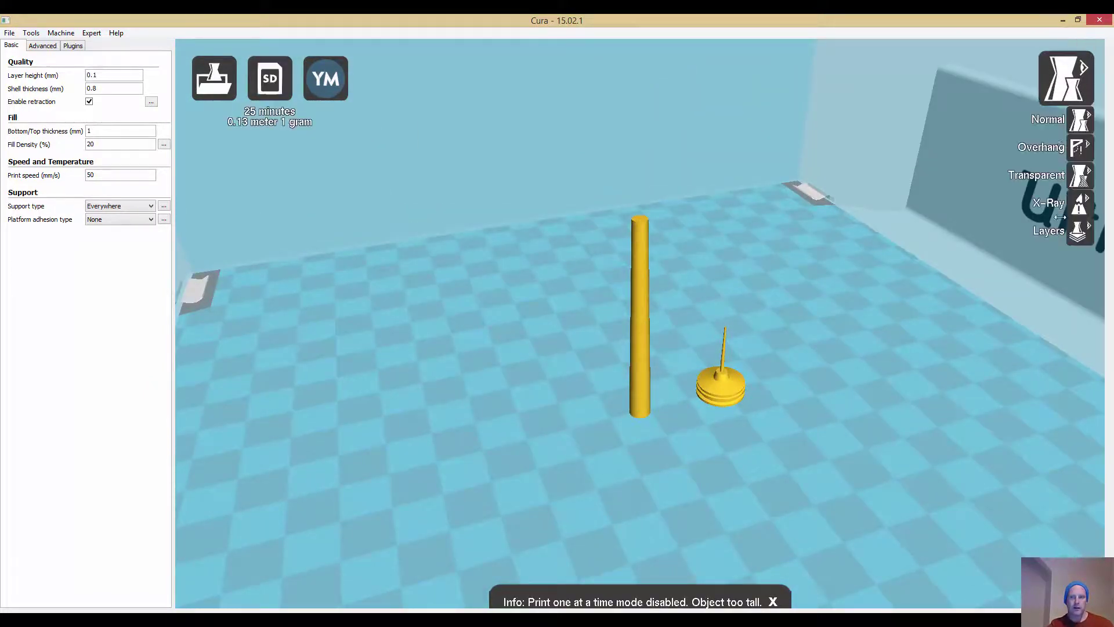
pyautogui.click(1079, 231)
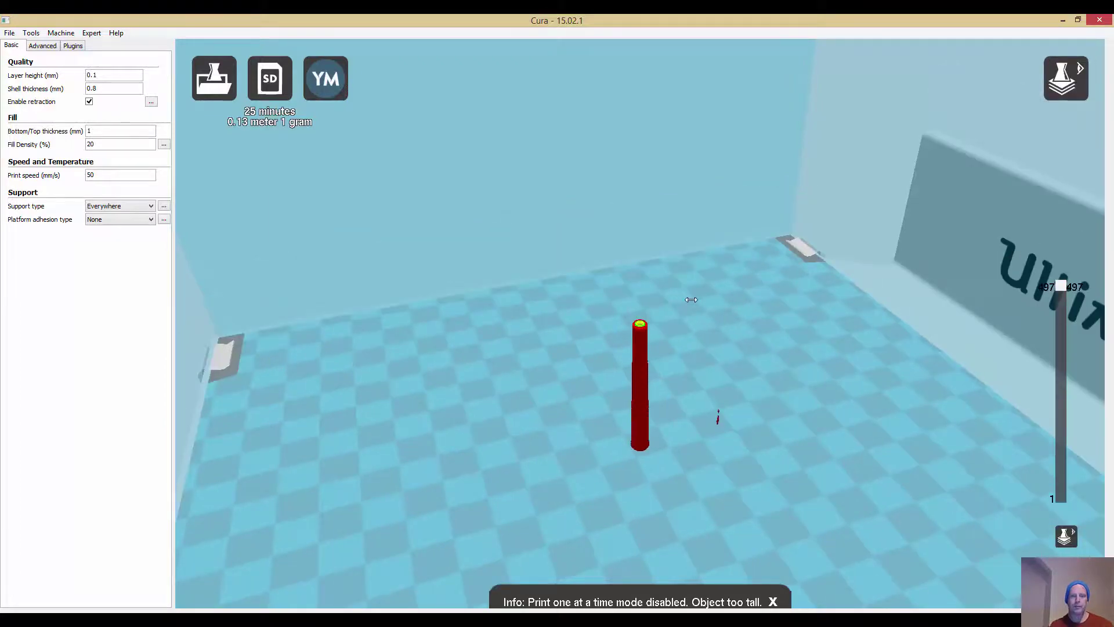
pyautogui.scroll(-2, 706, 309)
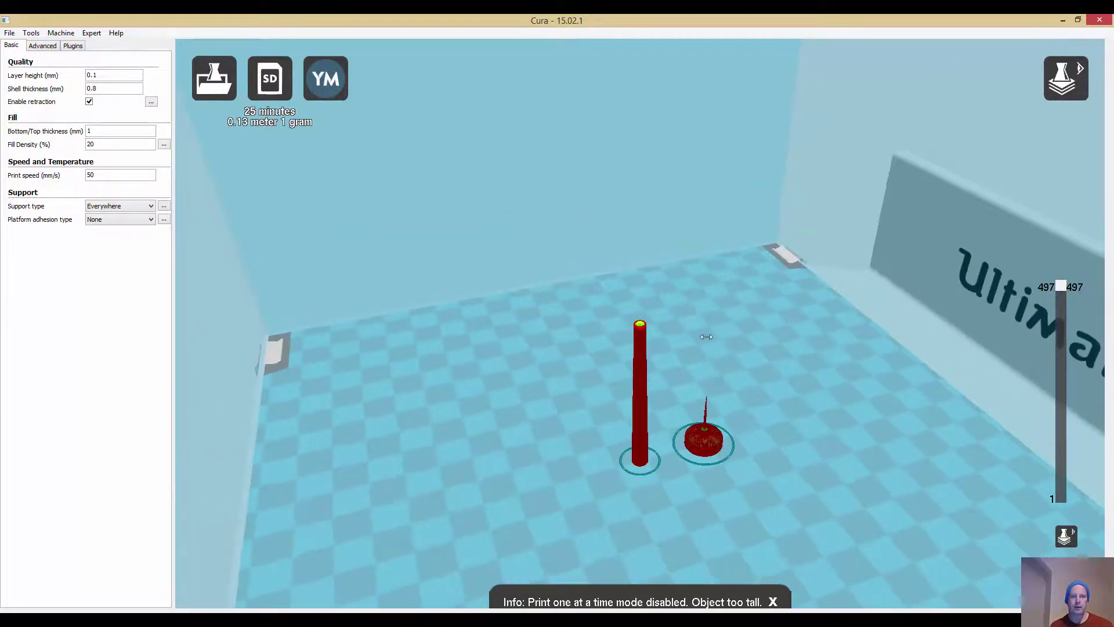
pyautogui.scroll(4, 667, 404)
pyautogui.moveTo(644, 376); pyautogui.dragTo(676, 378, button='right')
pyautogui.moveTo(1063, 283); pyautogui.dragTo(1047, 244)
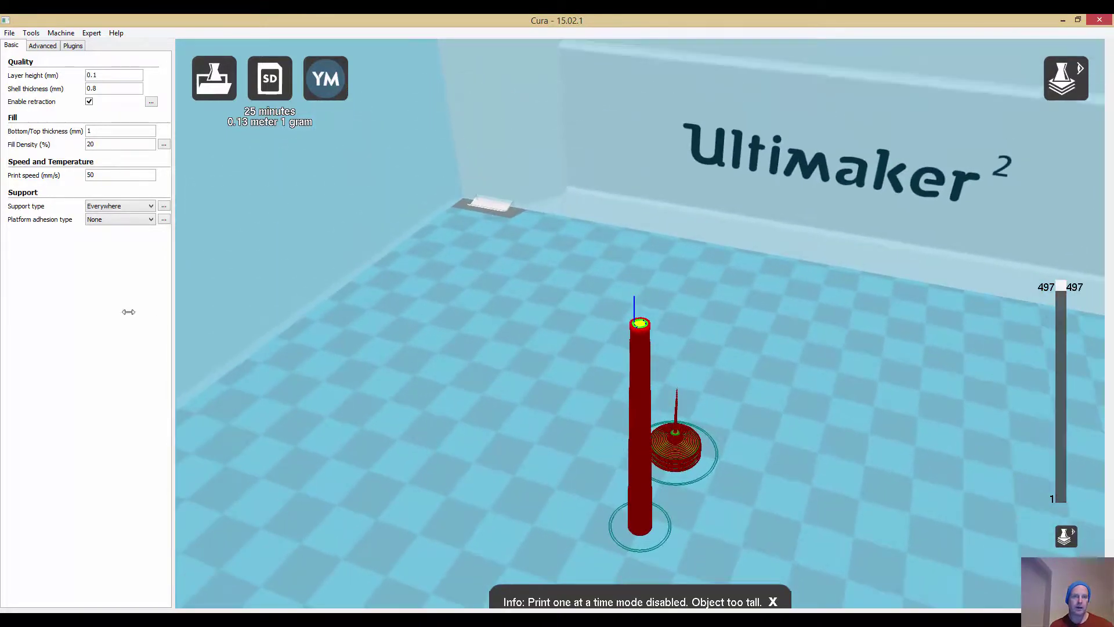
# Choose Everywhere as the support type and check both sliced pieces from several angles with all layers shown
pyautogui.click(111, 207)
pyautogui.click(116, 232)
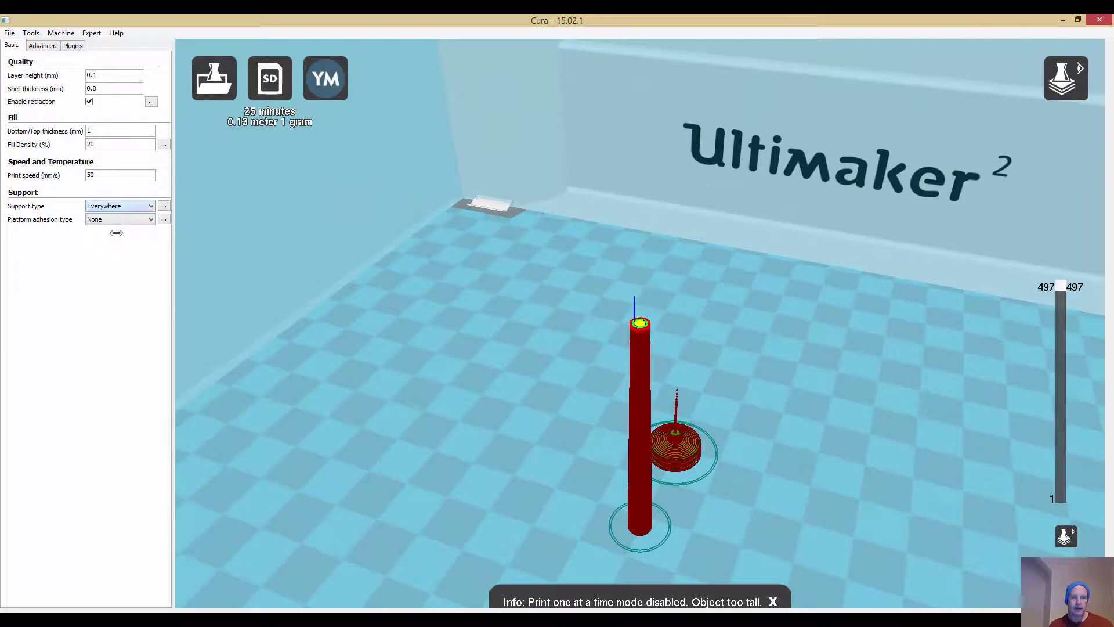
pyautogui.scroll(3, 532, 366)
pyautogui.moveTo(644, 390); pyautogui.dragTo(653, 420, button='right')
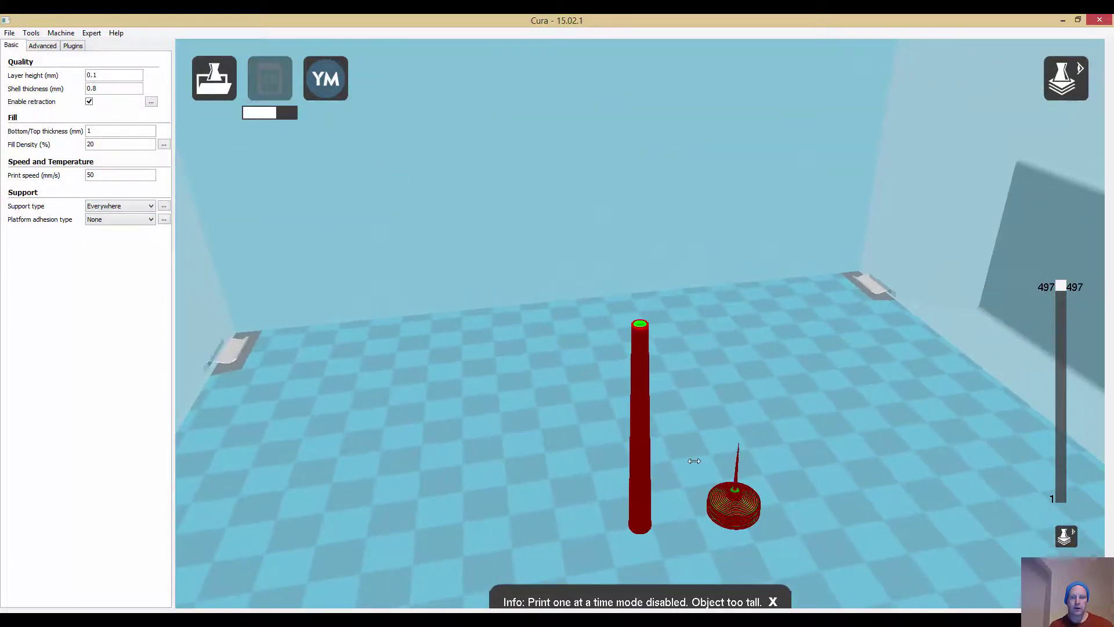
pyautogui.moveTo(694, 461); pyautogui.dragTo(1072, 271, button='right')
pyautogui.moveTo(1060, 287); pyautogui.dragTo(1073, 212)
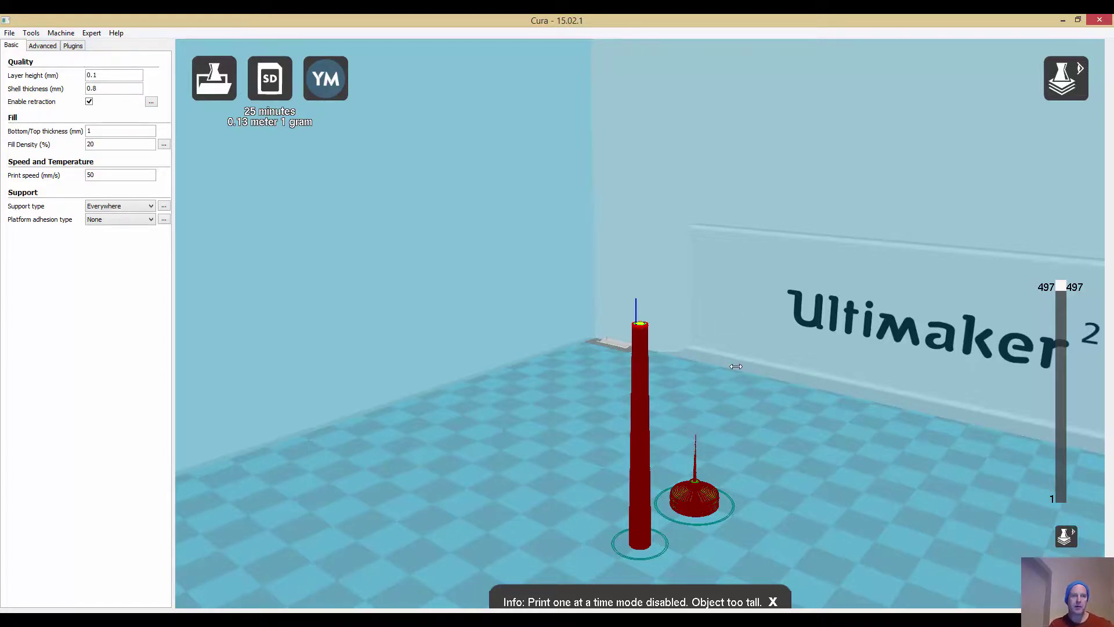
pyautogui.click(61, 33)
pyautogui.click(545, 183)
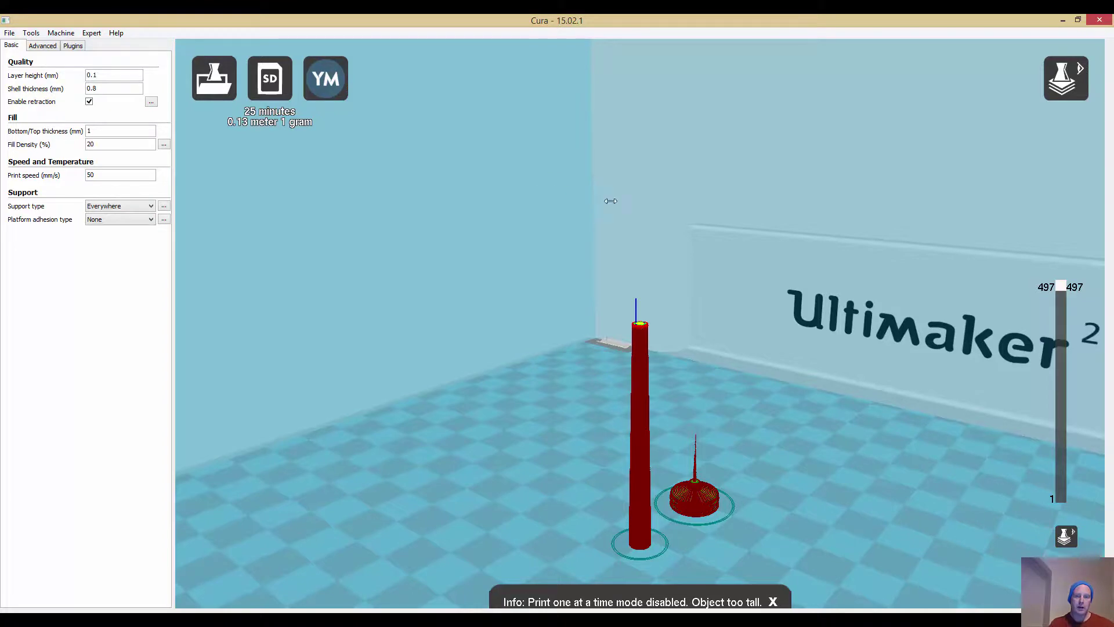
pyautogui.scroll(-2, 658, 280)
pyautogui.scroll(3, 647, 367)
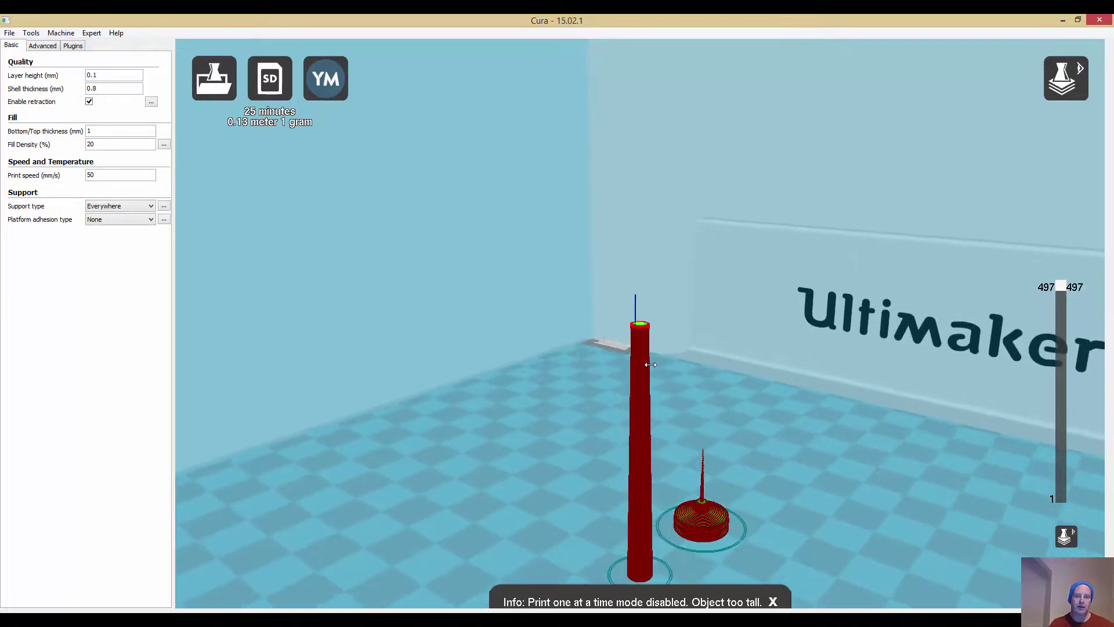
pyautogui.moveTo(646, 364); pyautogui.dragTo(633, 370, button='right')
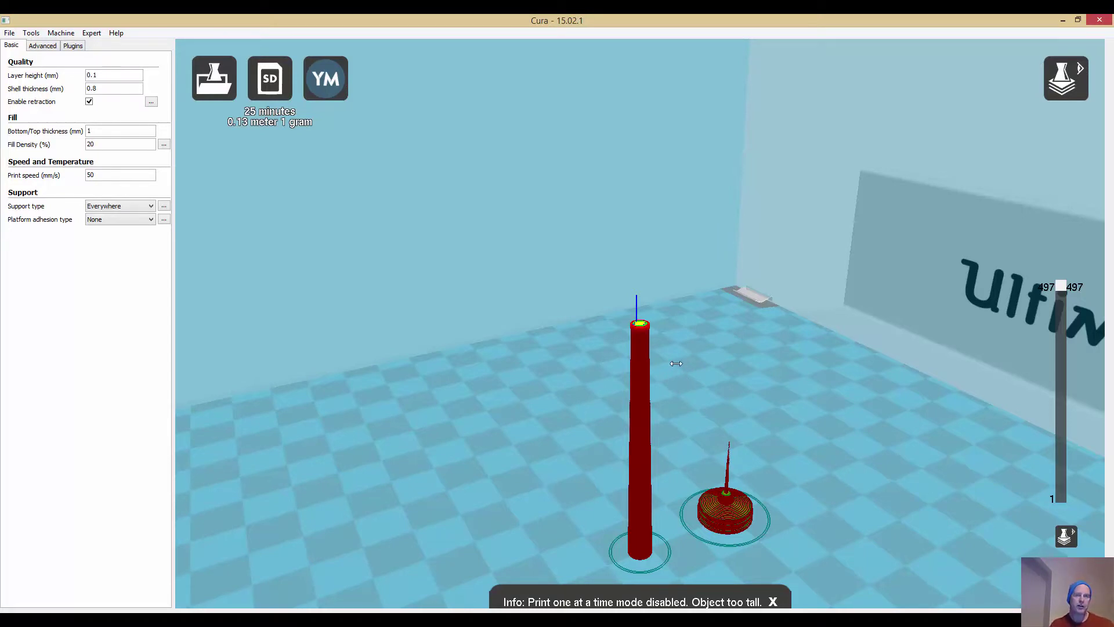
pyautogui.scroll(1, 676, 363)
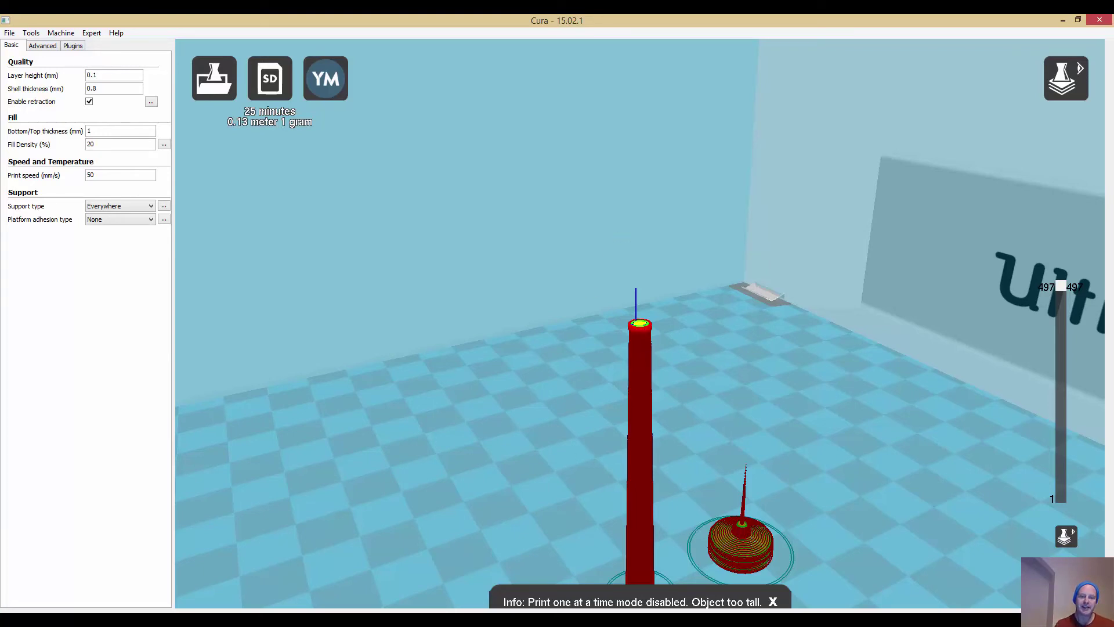
pyautogui.press('F10')
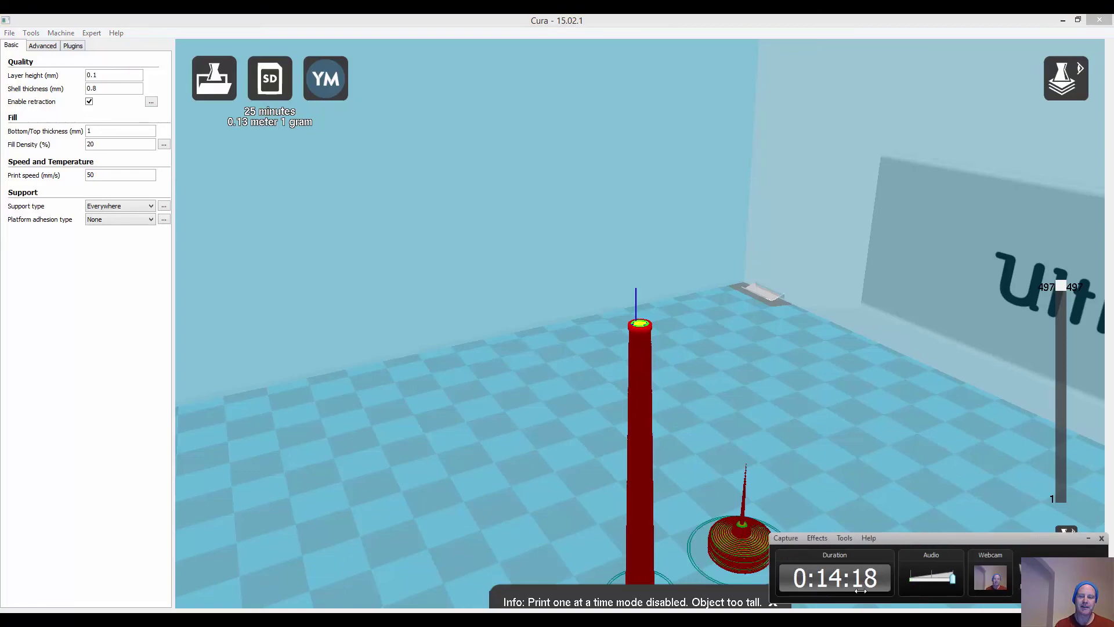